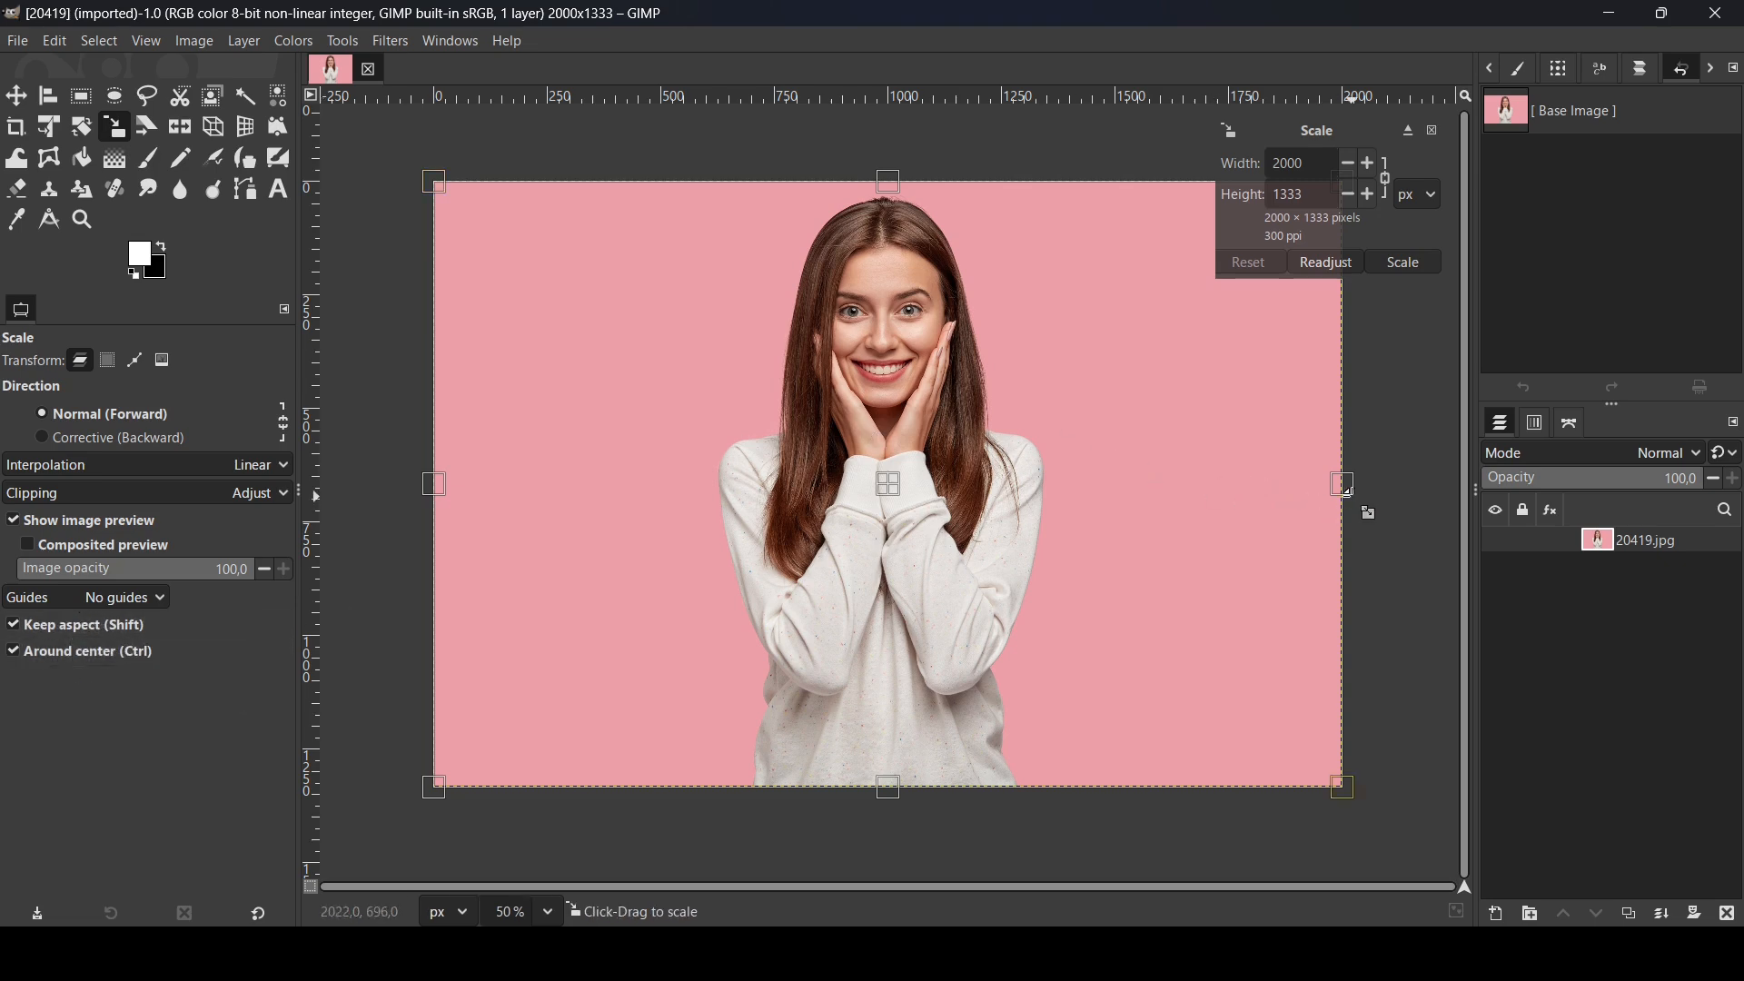
Scale the photo layer to 3736 × 2490 px, move it down to frame the face, and fit the layer to the image size.
left_click_drag(1345, 488, 1737, 490)
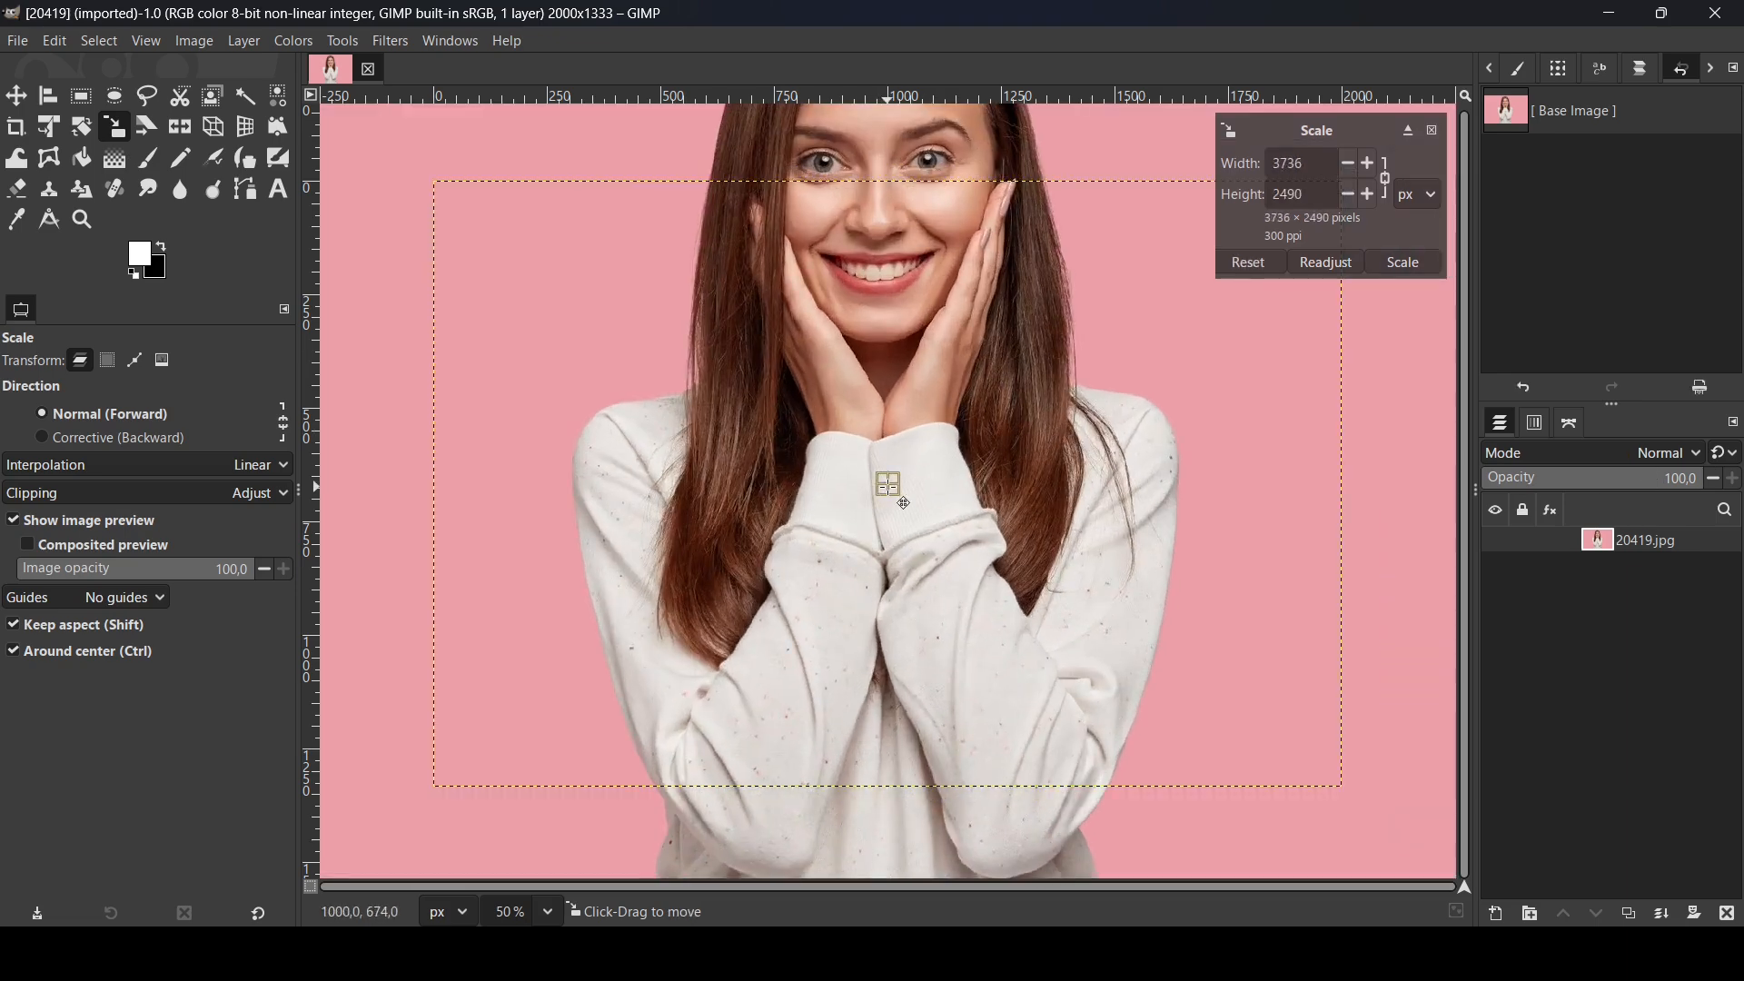
left_click_drag(886, 505, 882, 744)
key("Return")
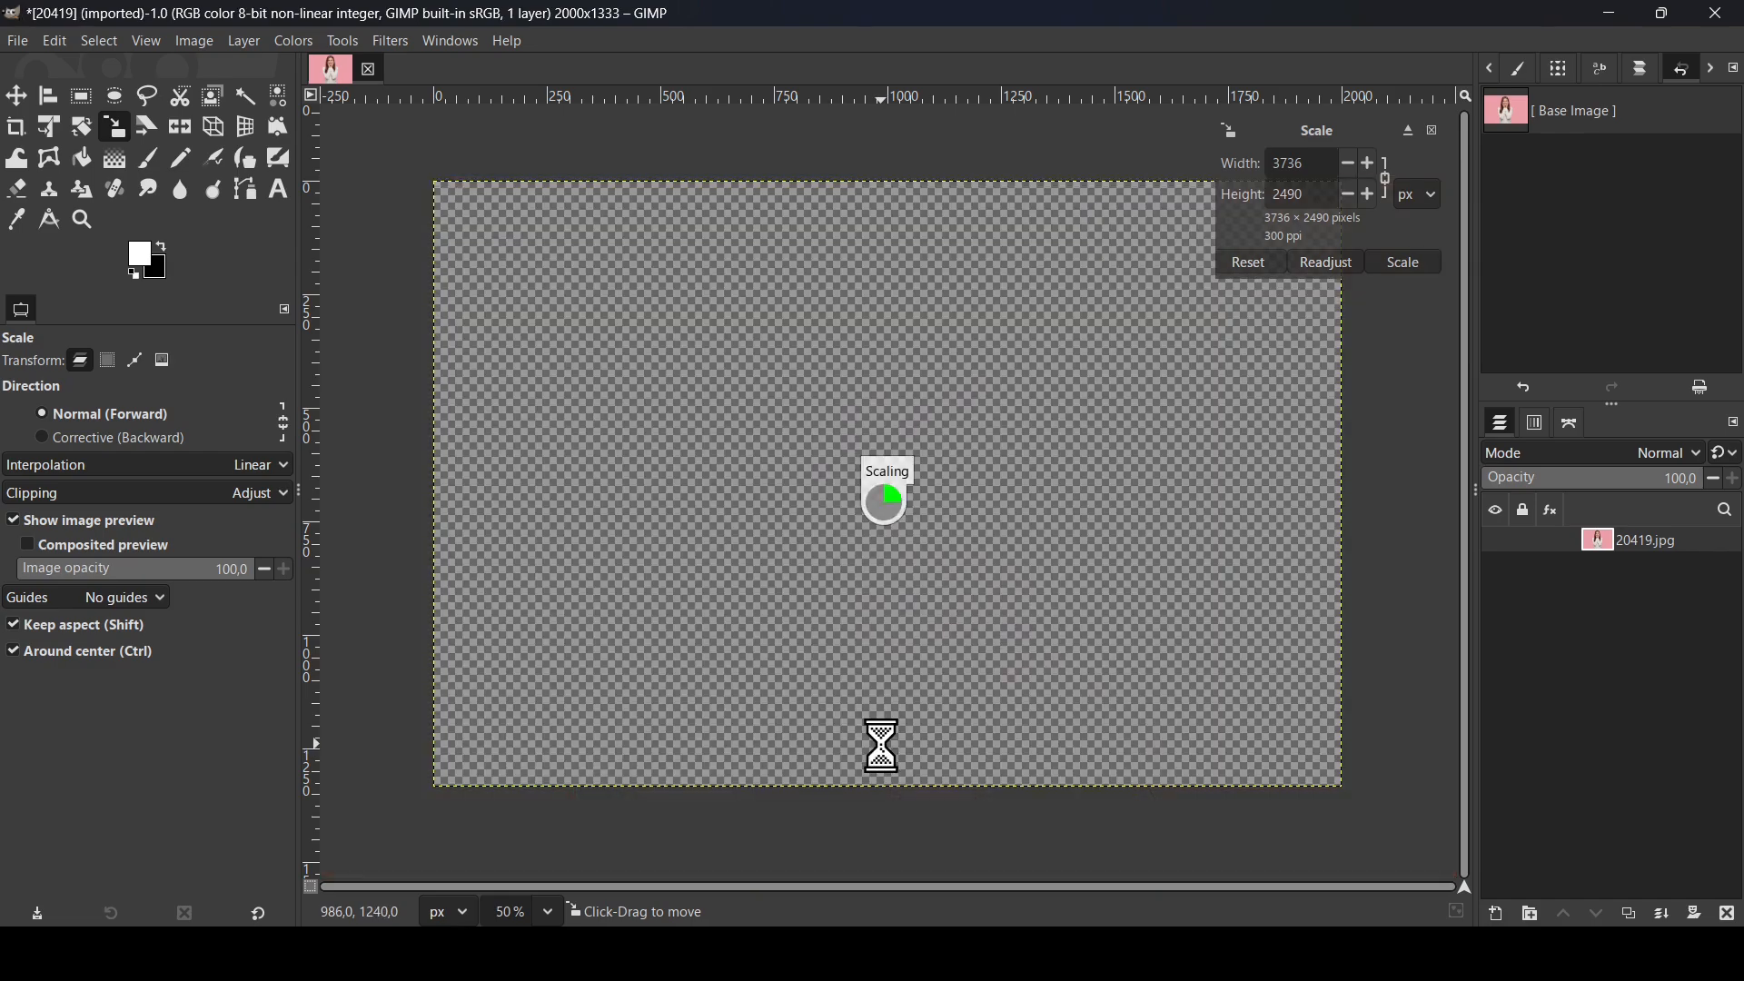
right_click(1620, 538)
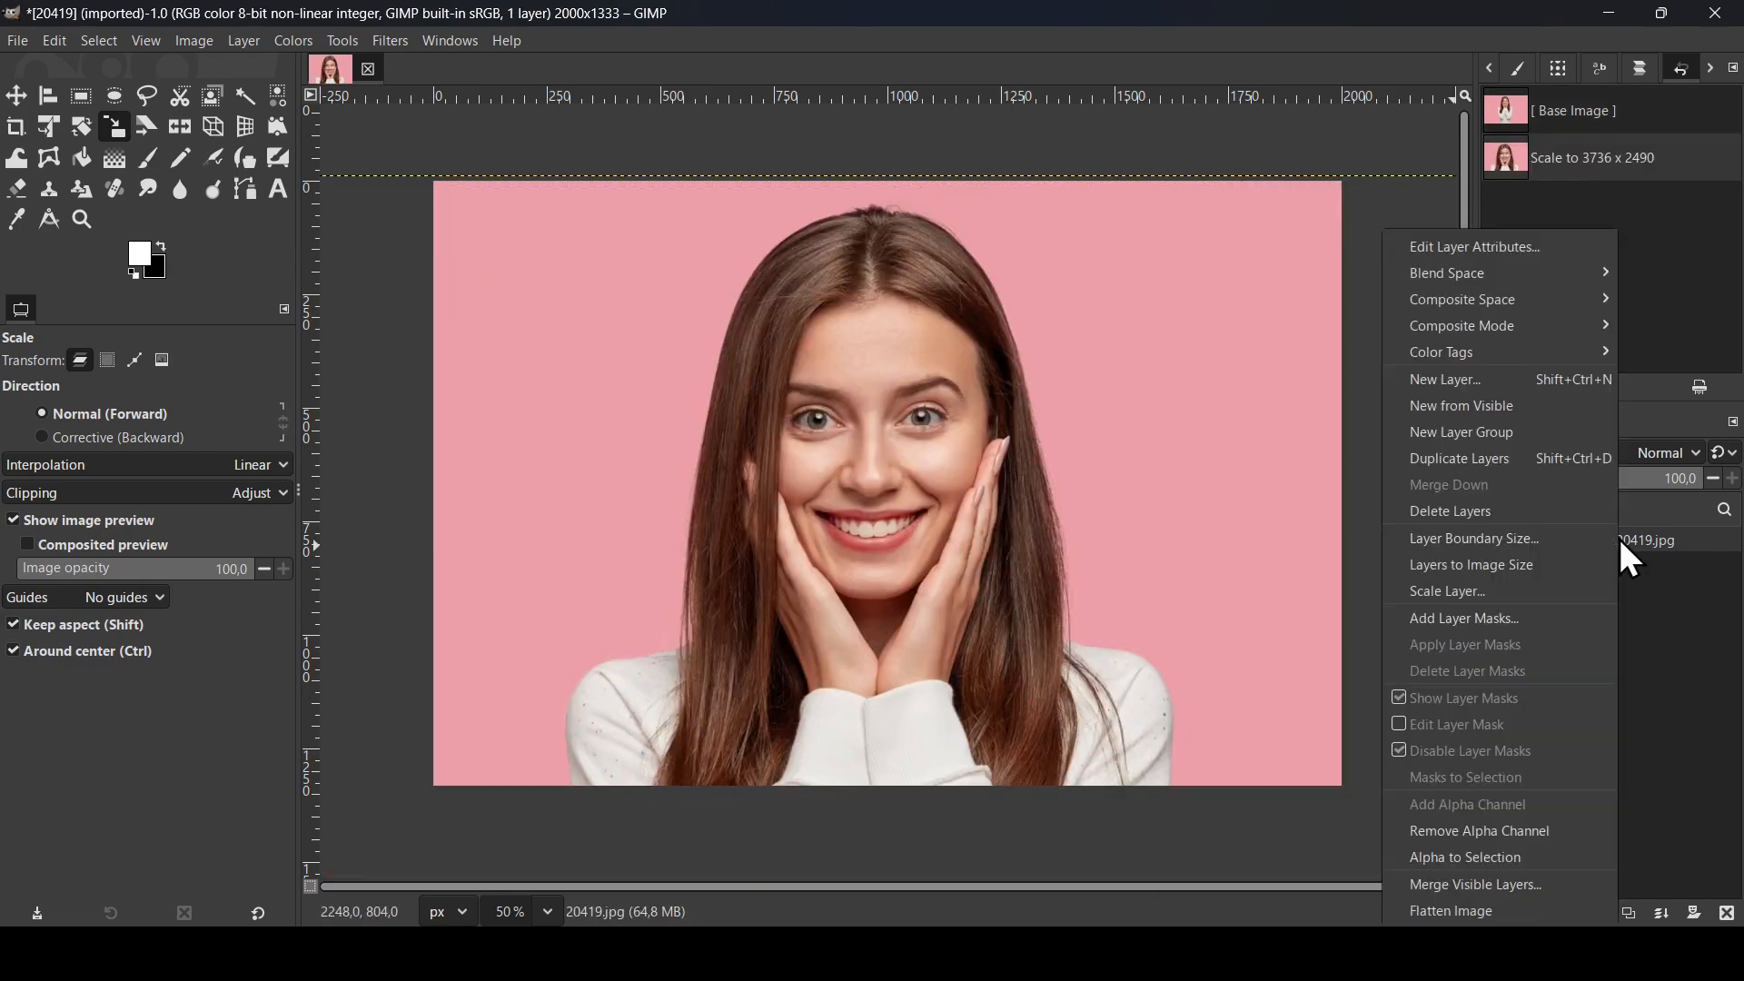
left_click(1544, 563)
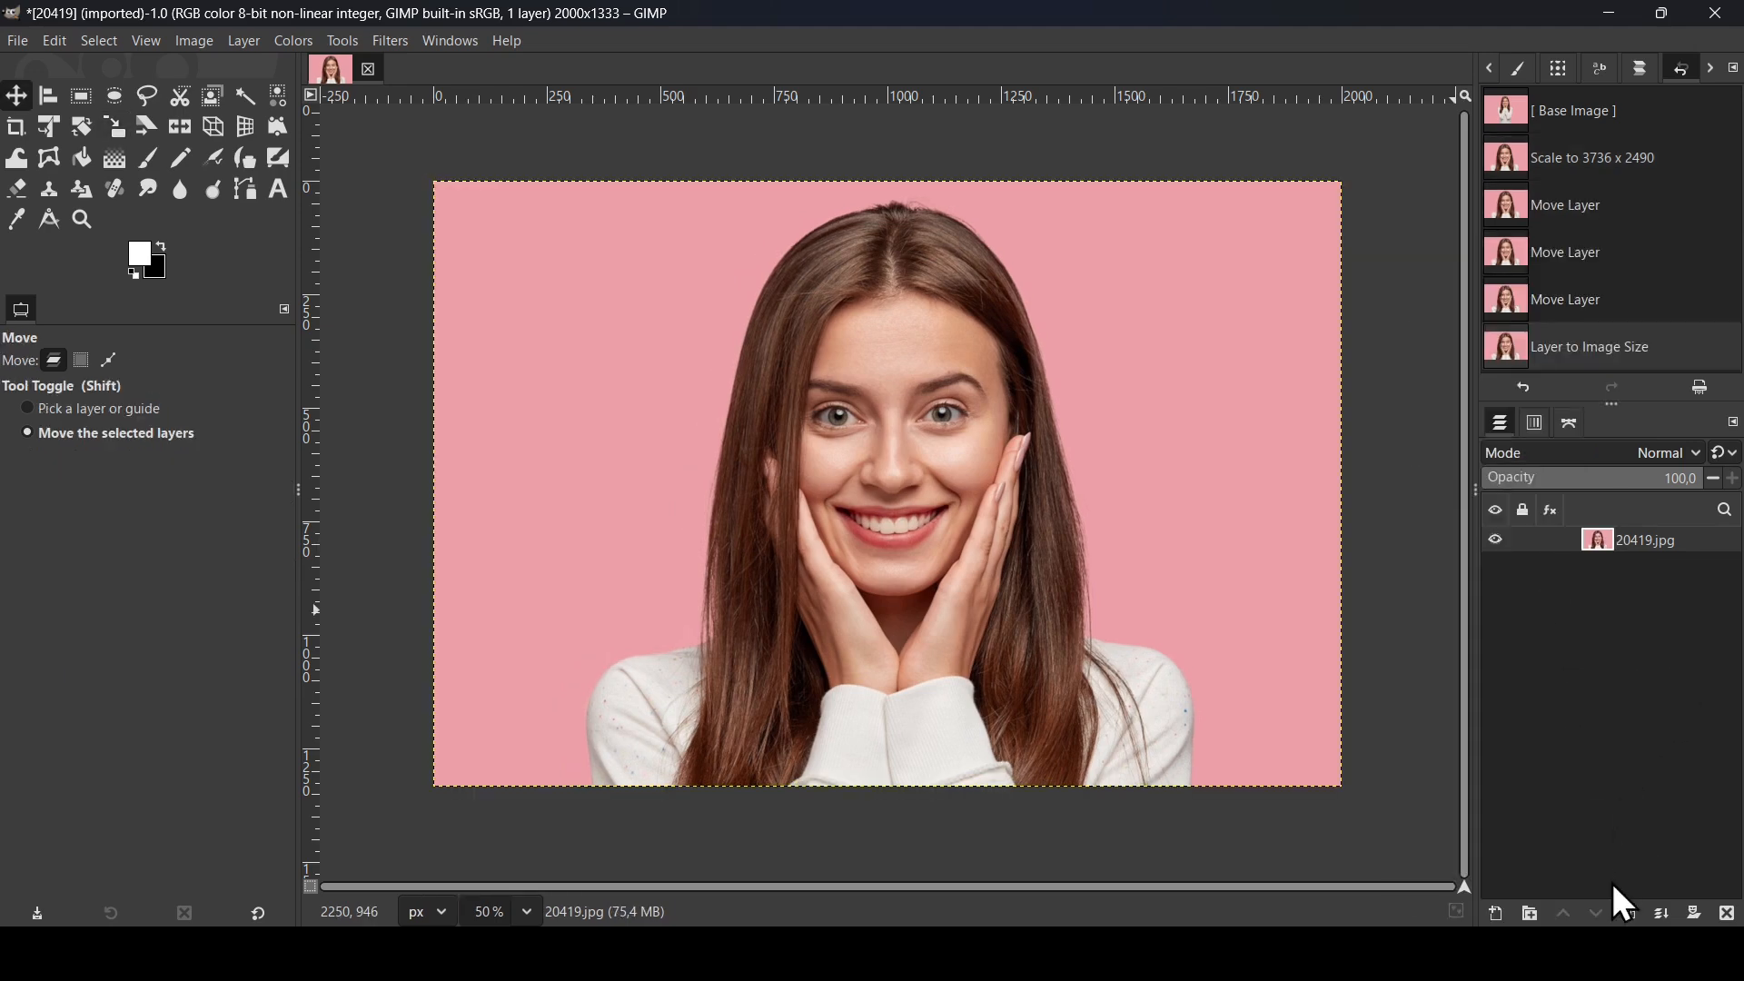
Duplicate the photo layer and desaturate the copy with Hue-Saturation, setting the saturation to -100.
left_click(1630, 913)
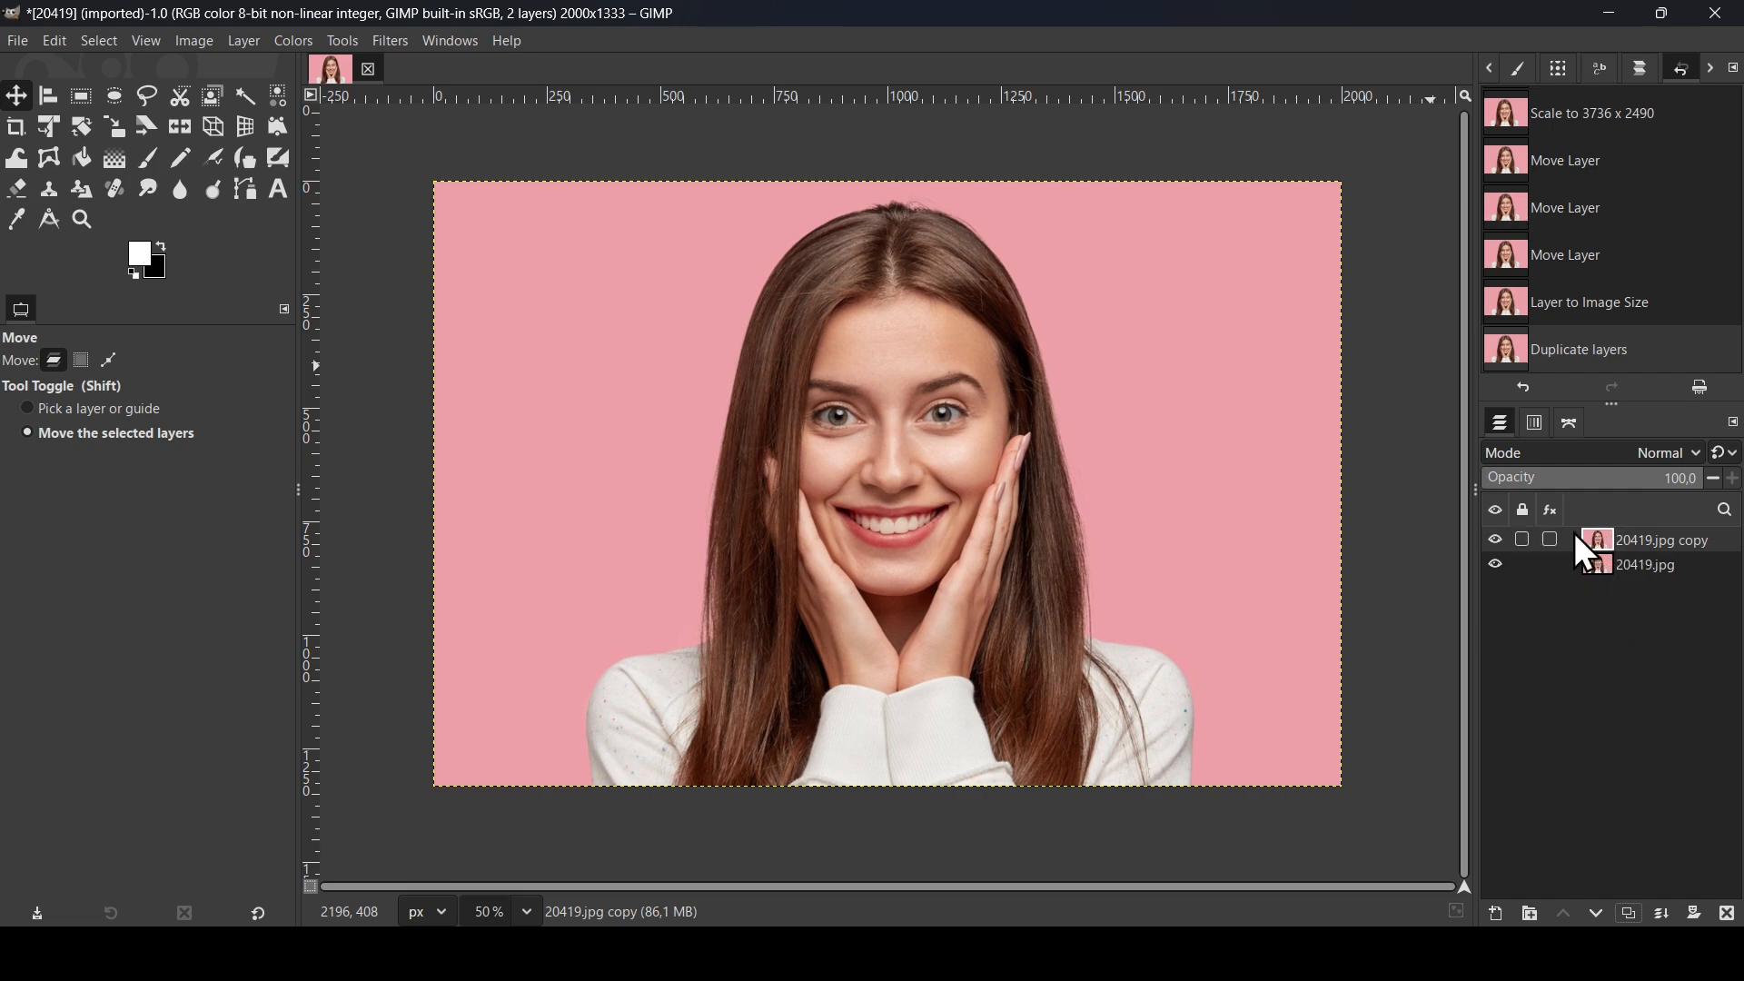
left_click(301, 41)
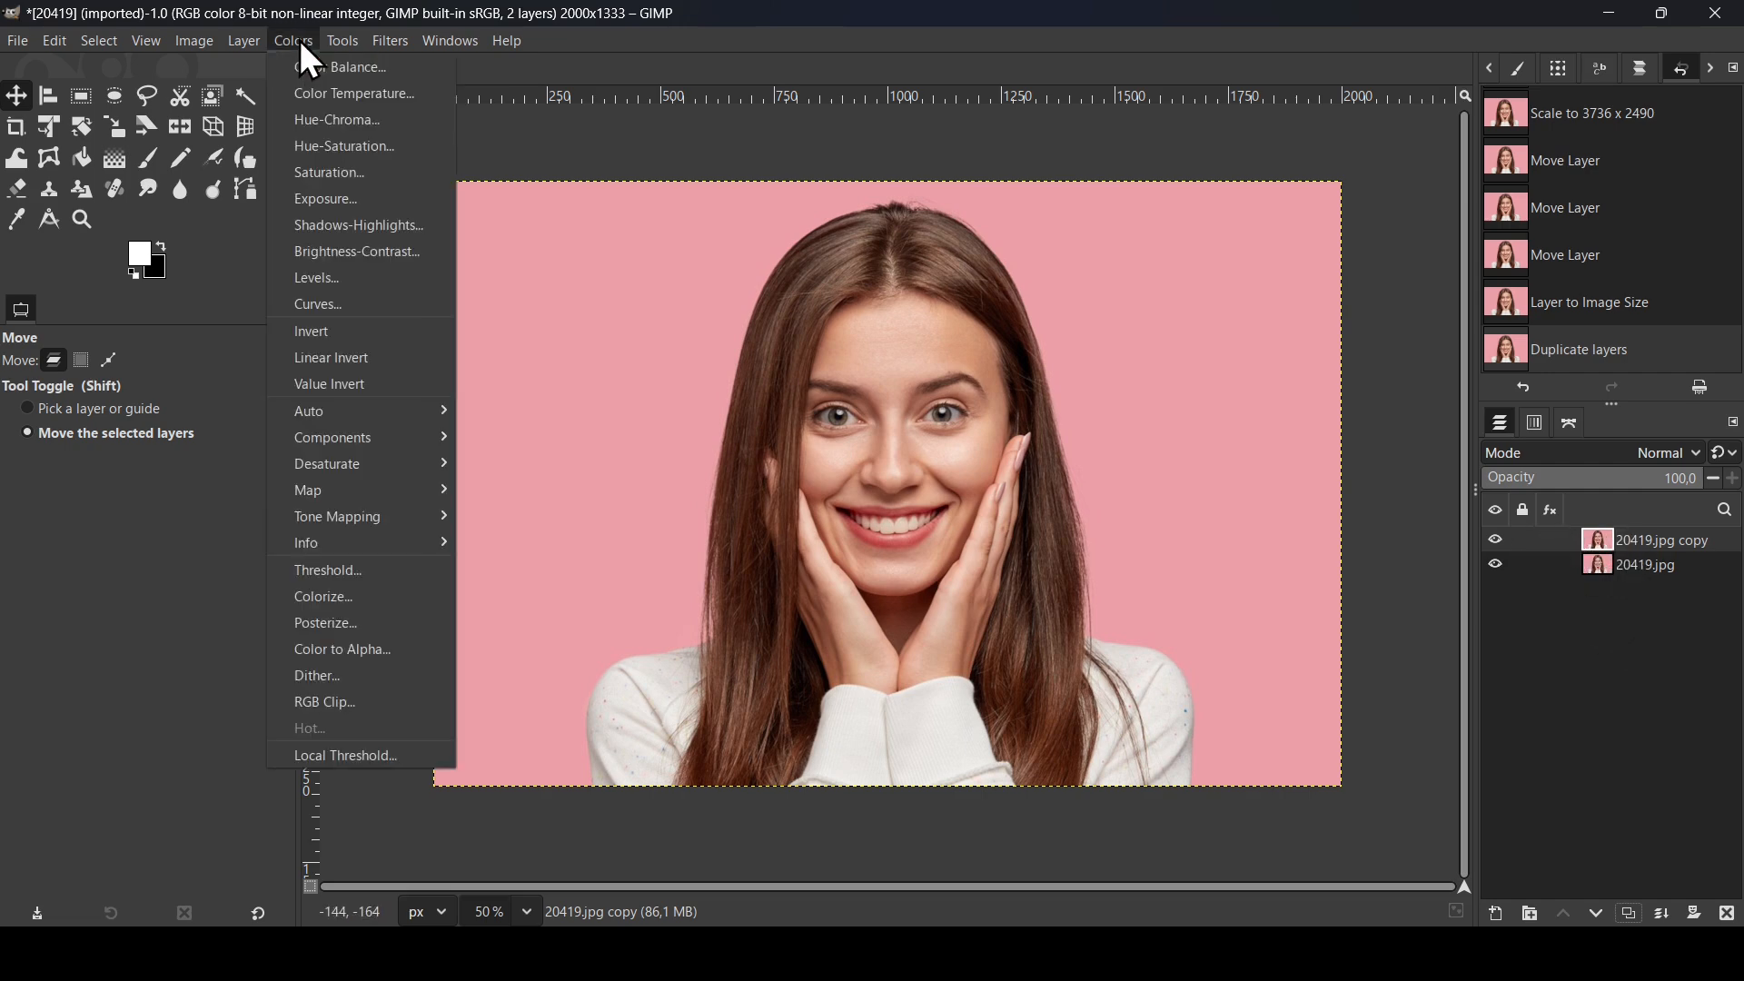
left_click(331, 145)
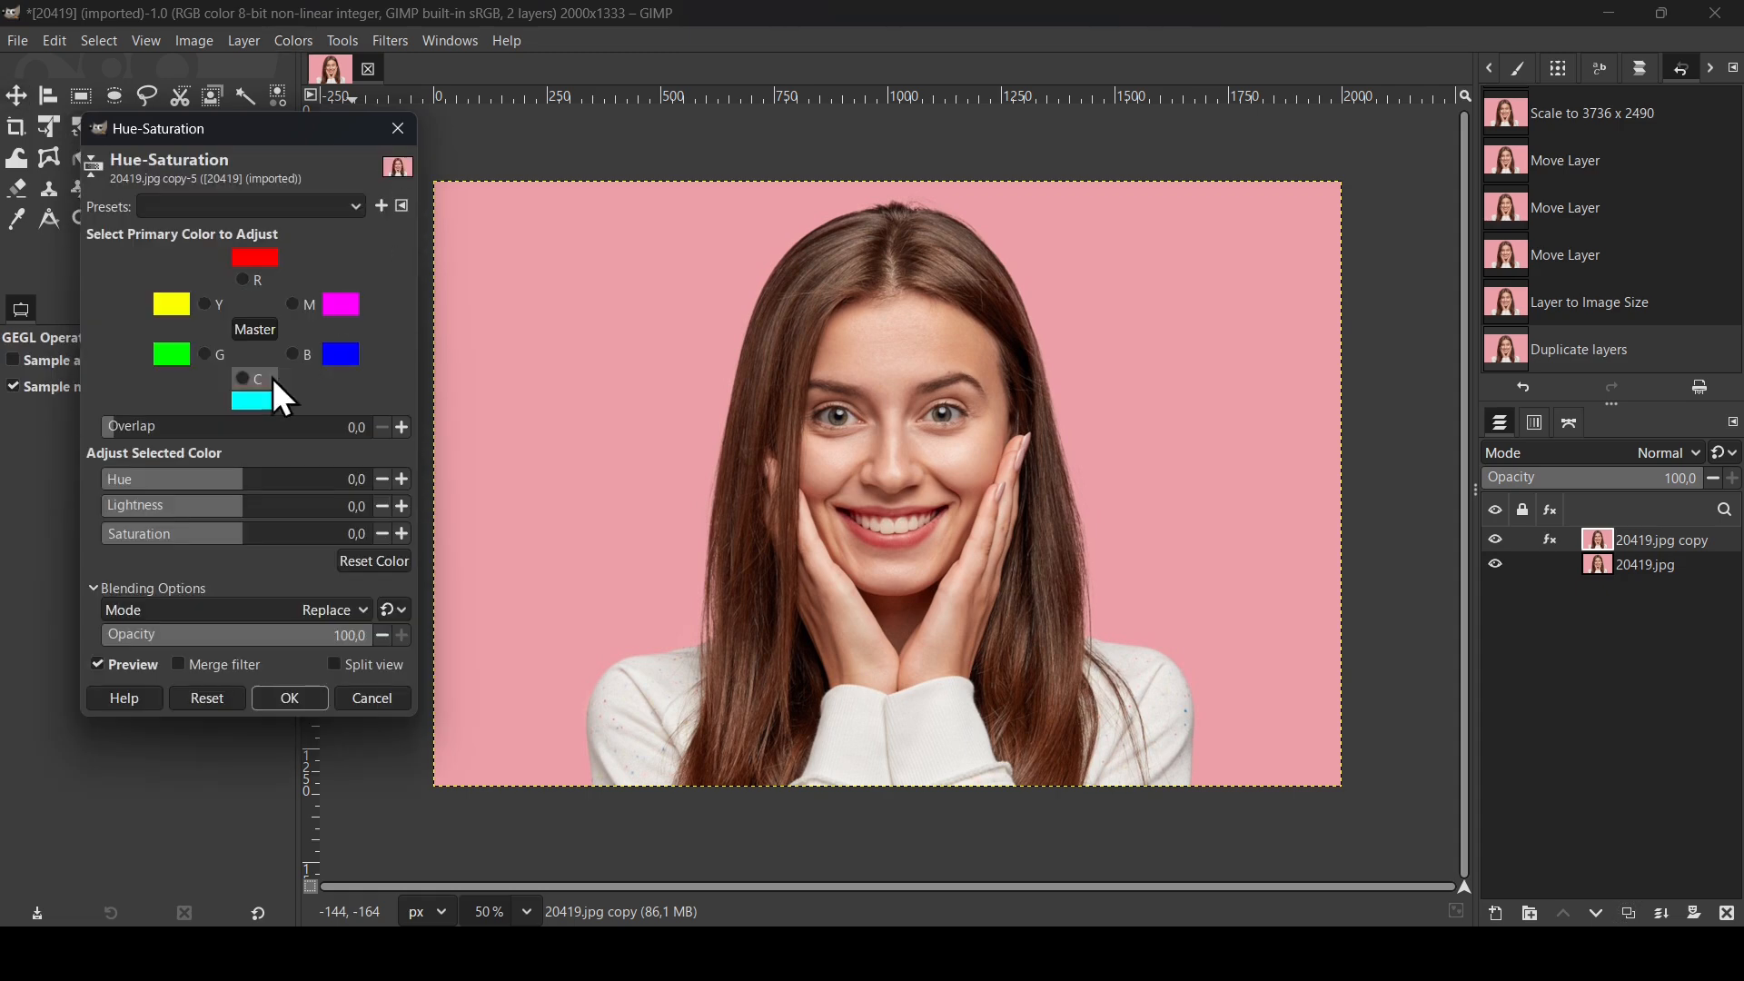
left_click_drag(187, 545, 88, 554)
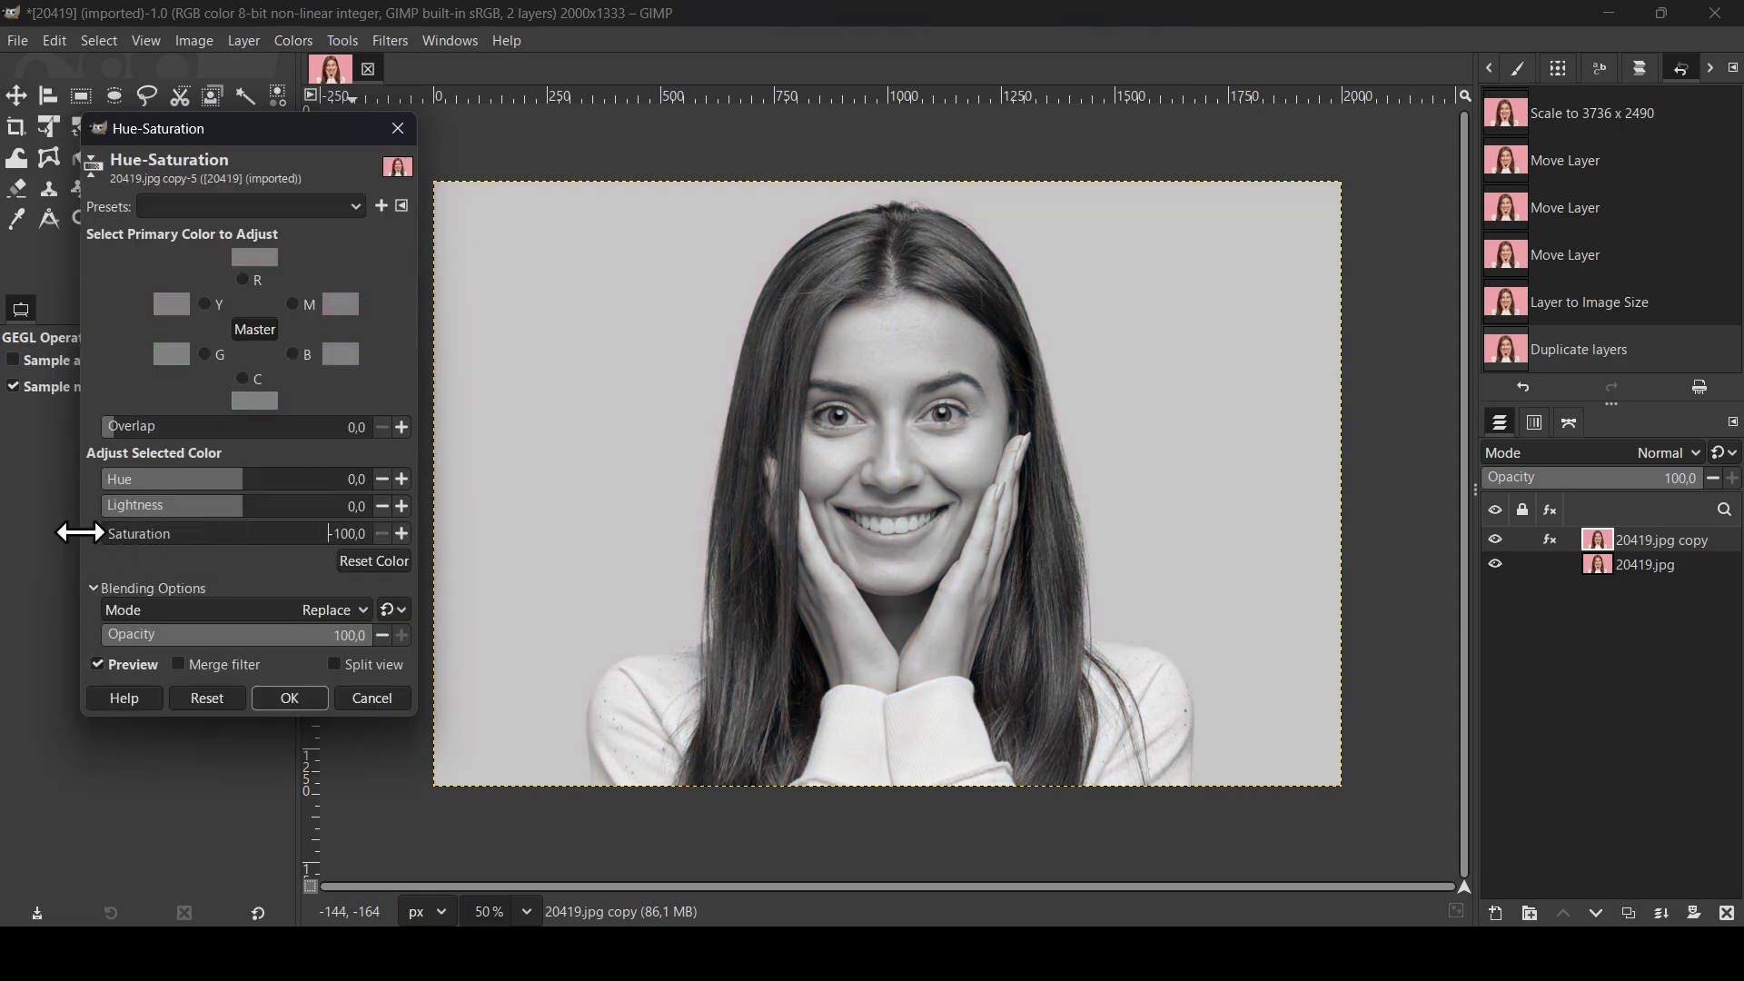
left_click(271, 697)
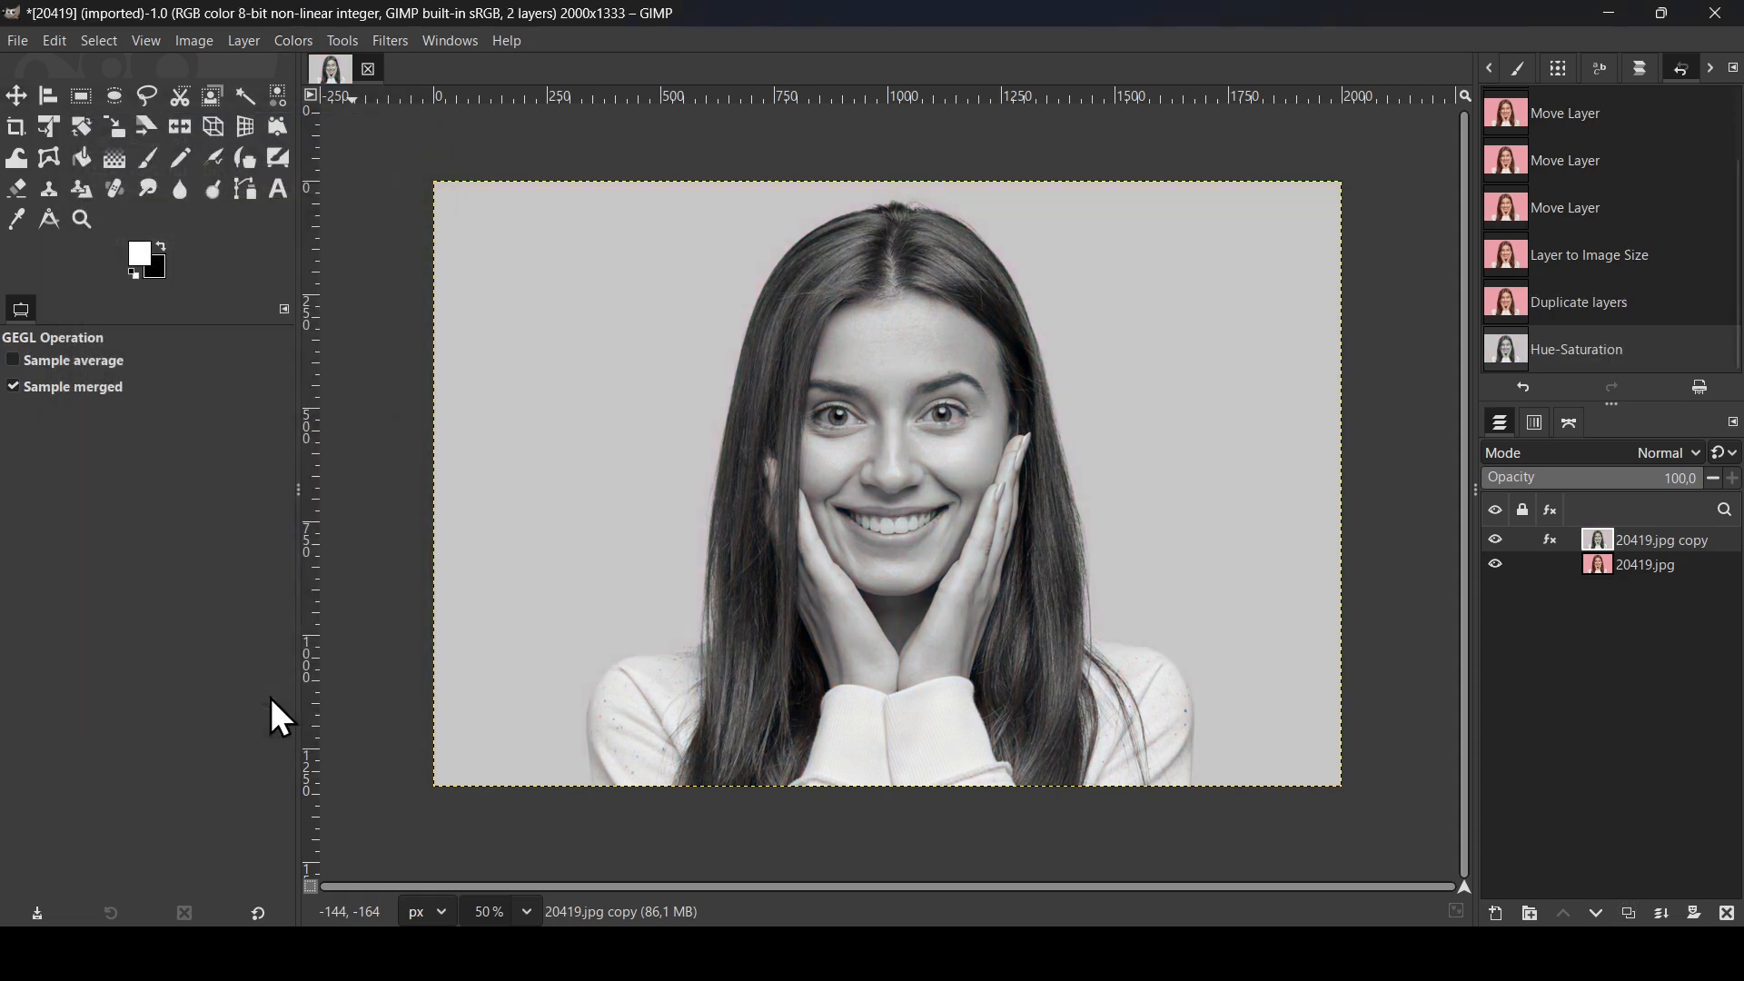
Add a layer mask to the desaturated copy, initialized to Black (full transparency).
right_click(1607, 545)
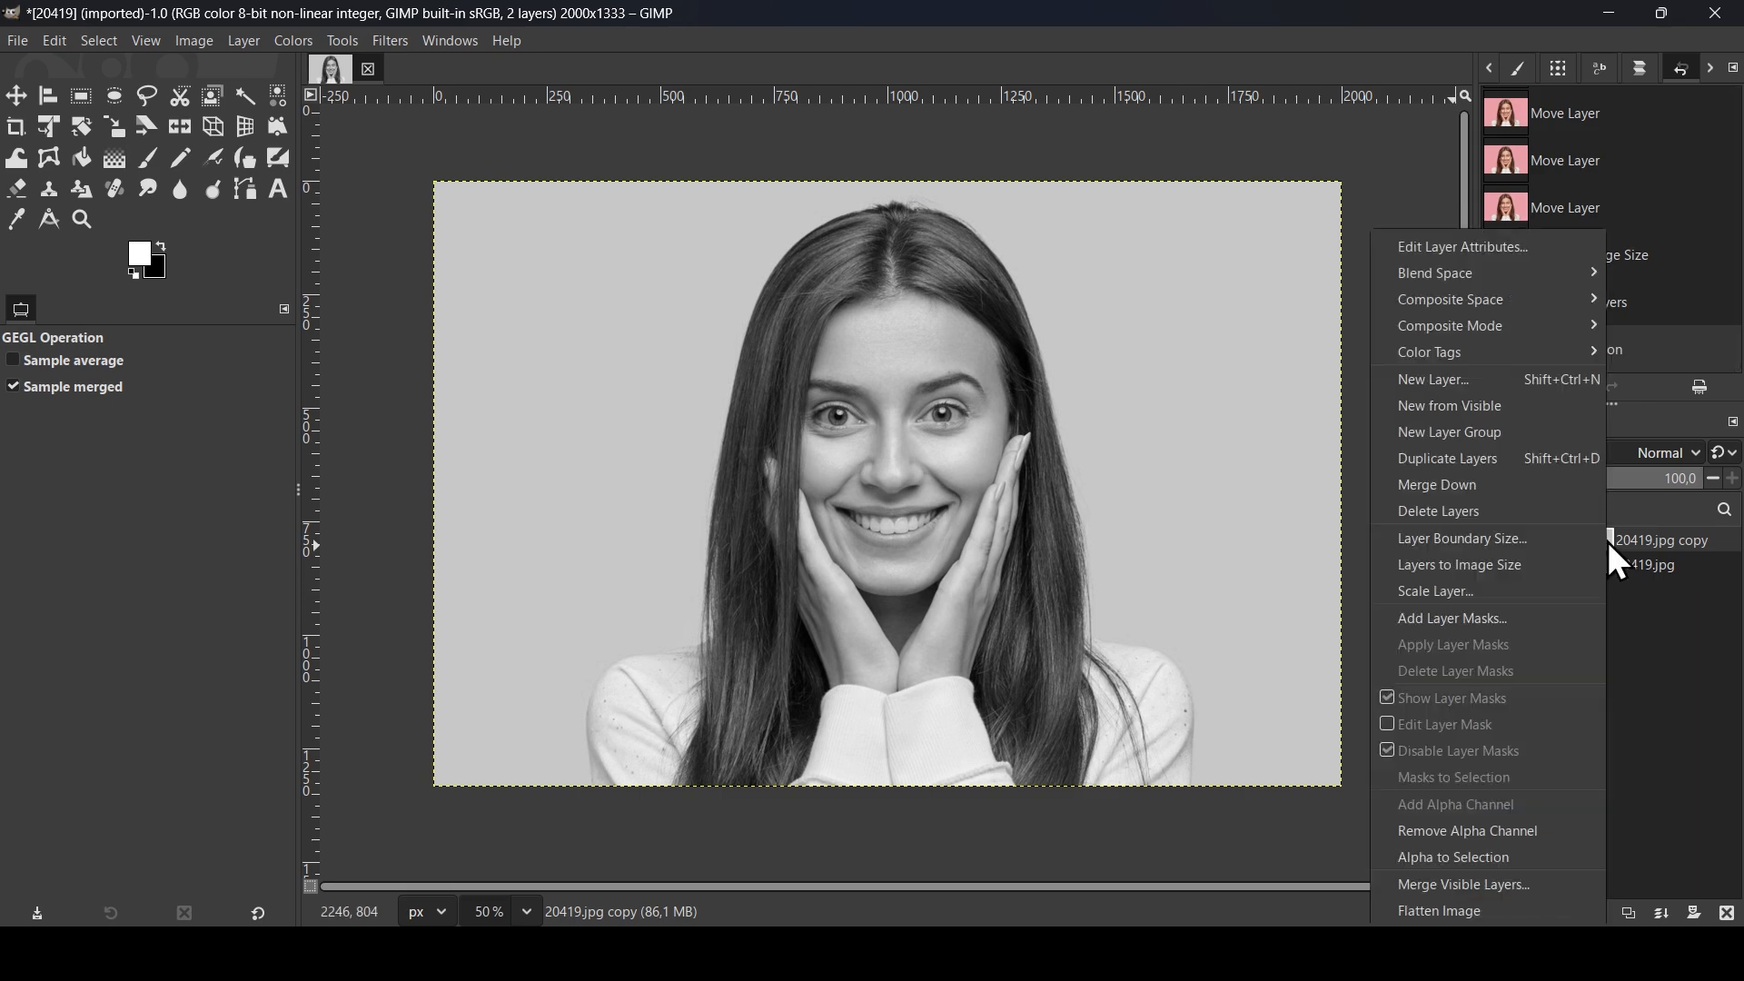
left_click(1490, 618)
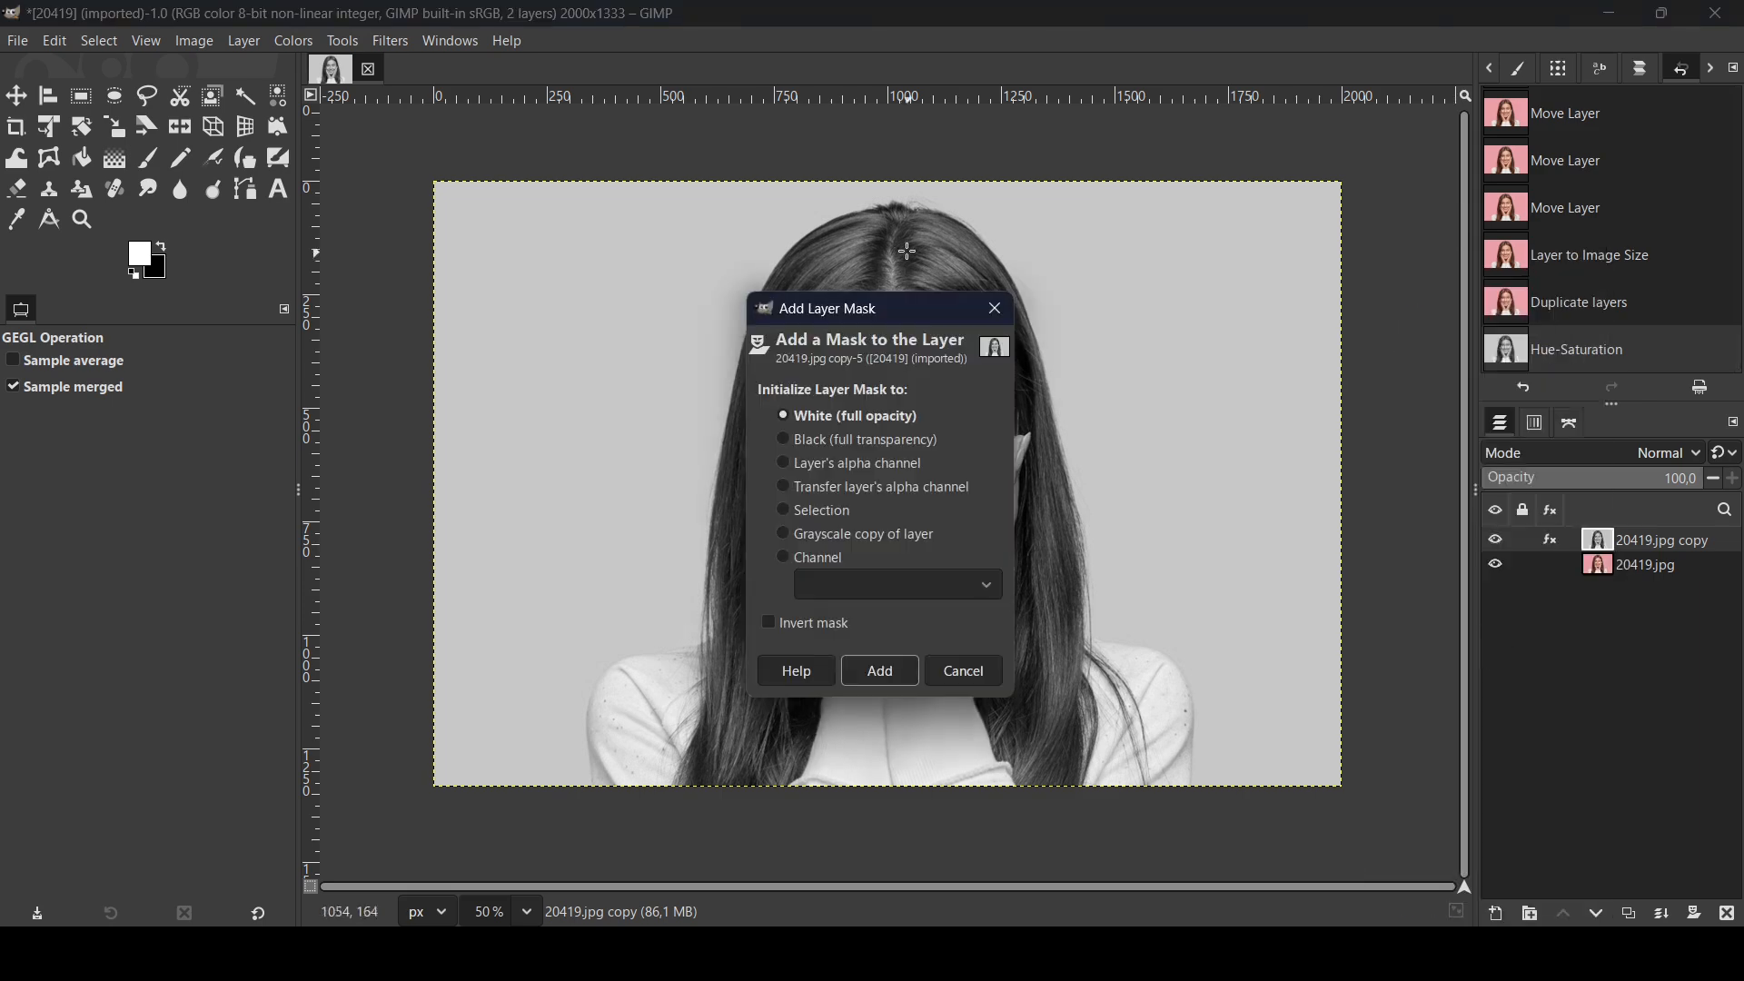
left_click_drag(889, 314, 1299, 234)
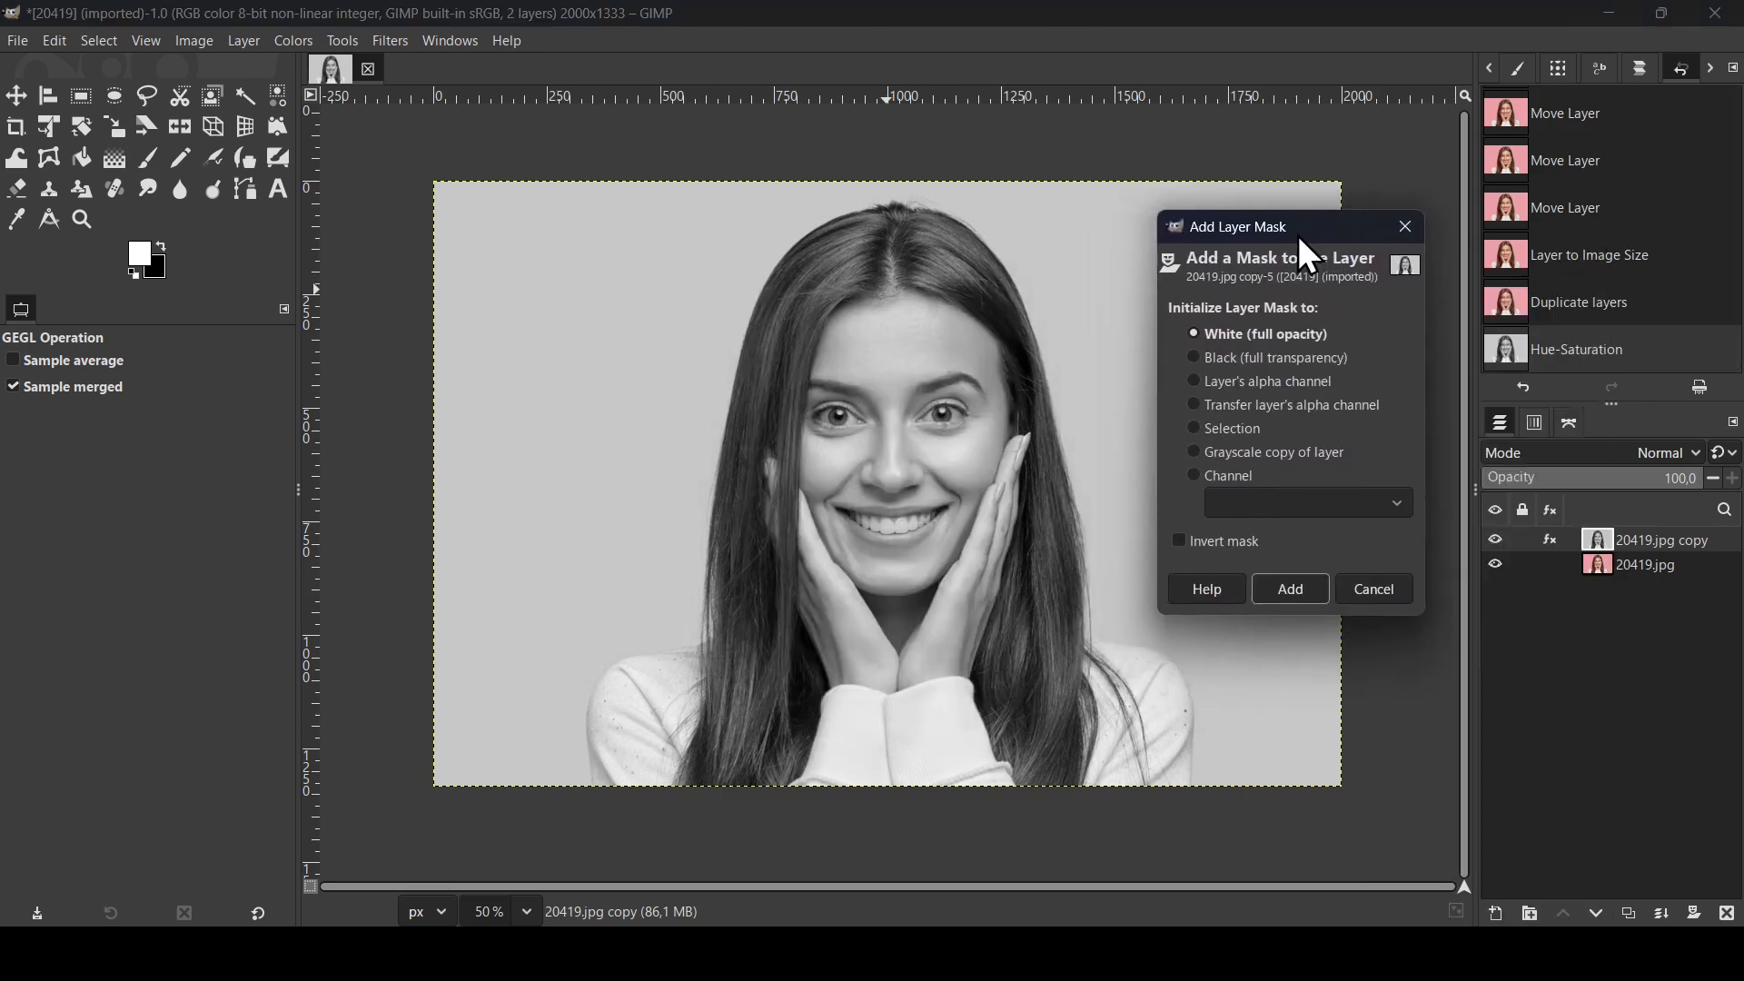
left_click(1265, 360)
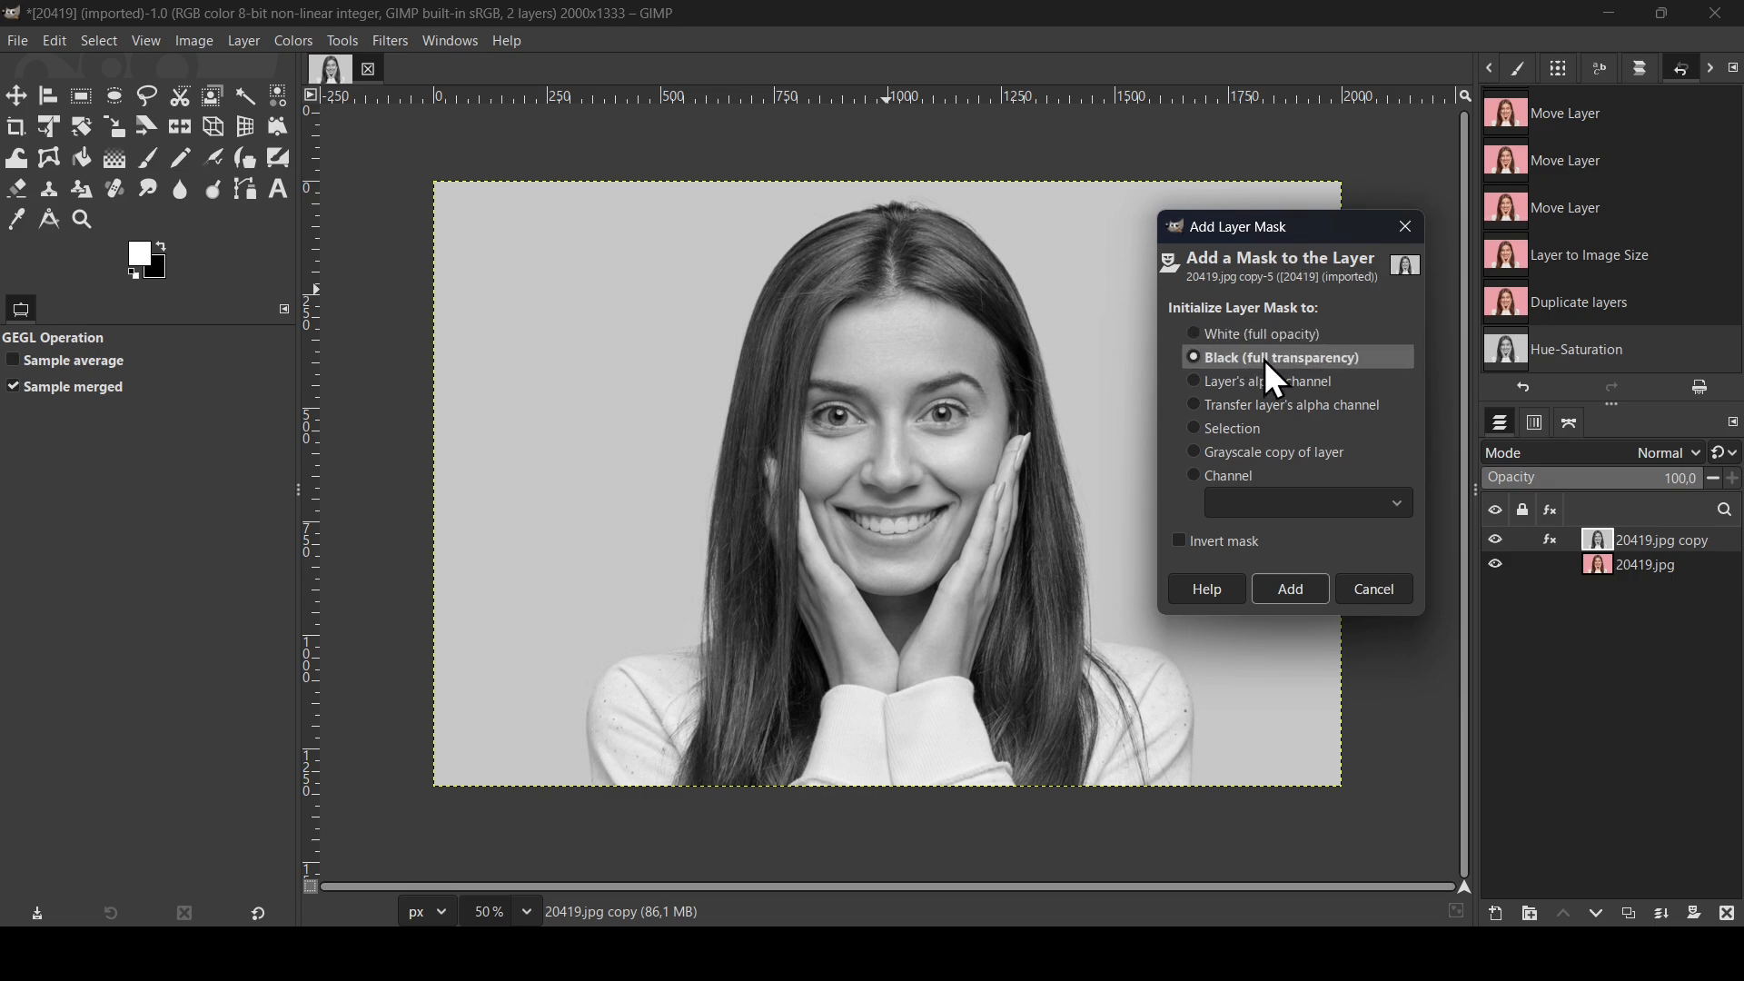
left_click(1303, 588)
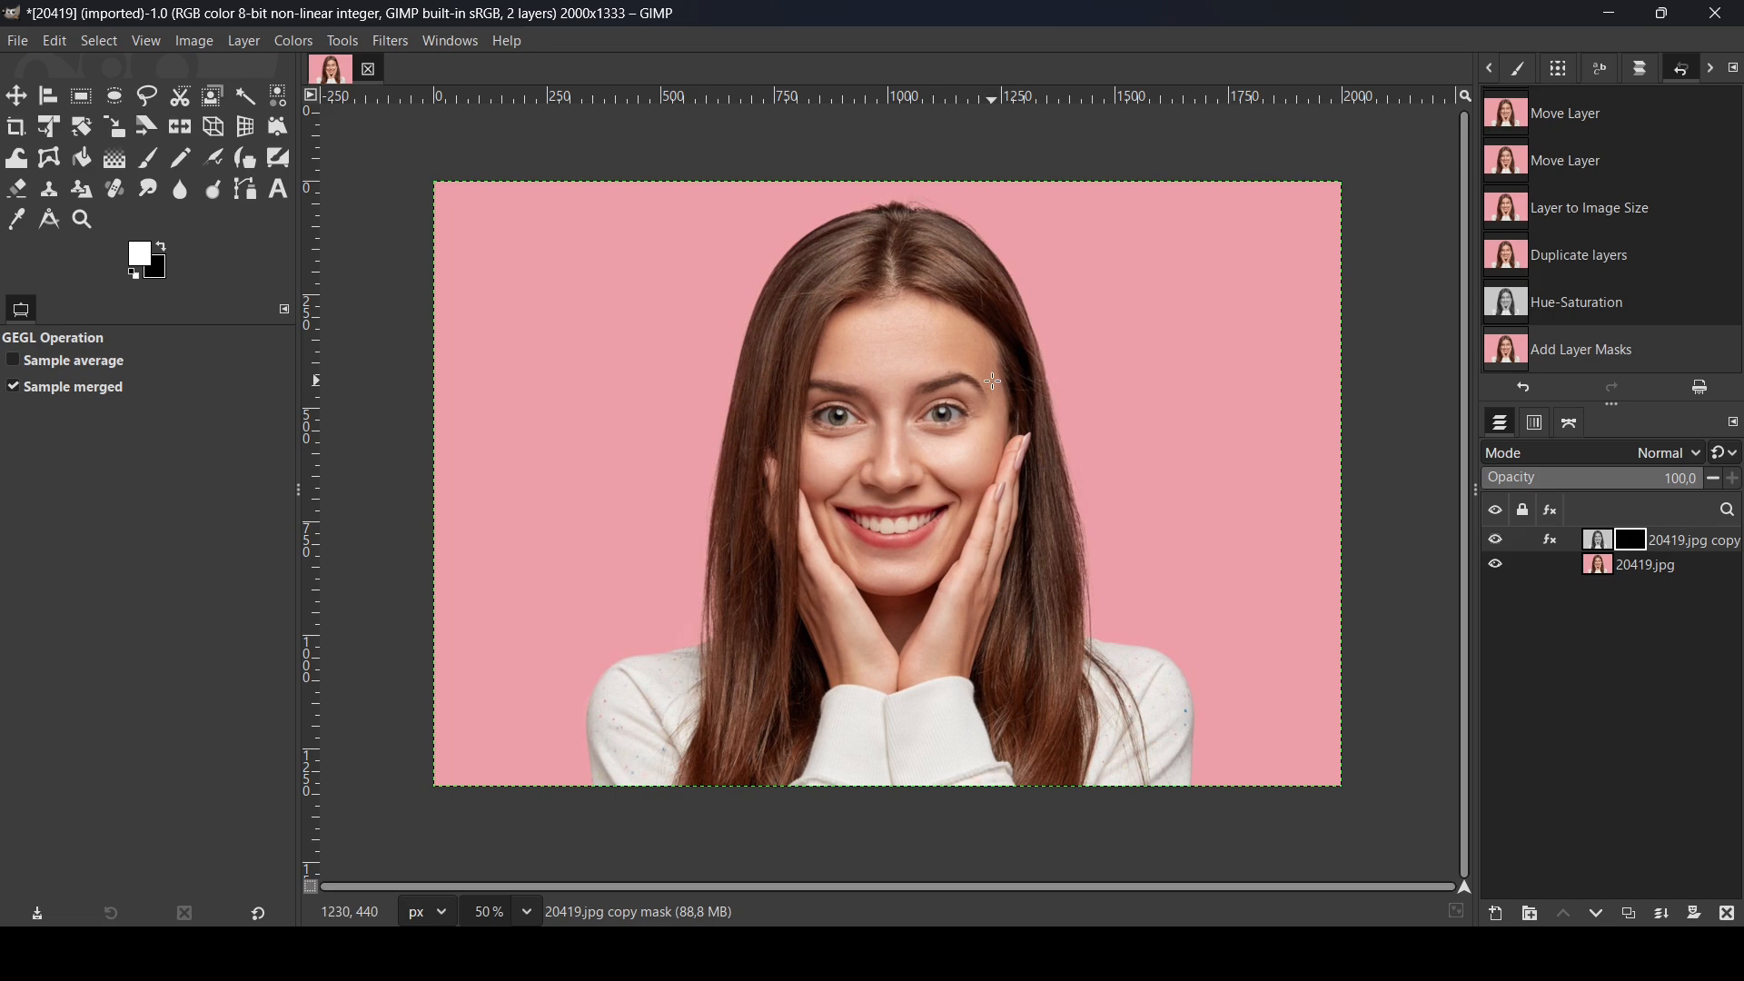
Paint one white stamp on the mask across the eyes with the Torn Paper Brushes.abr-002 brush at size 2054.
left_click(143, 164)
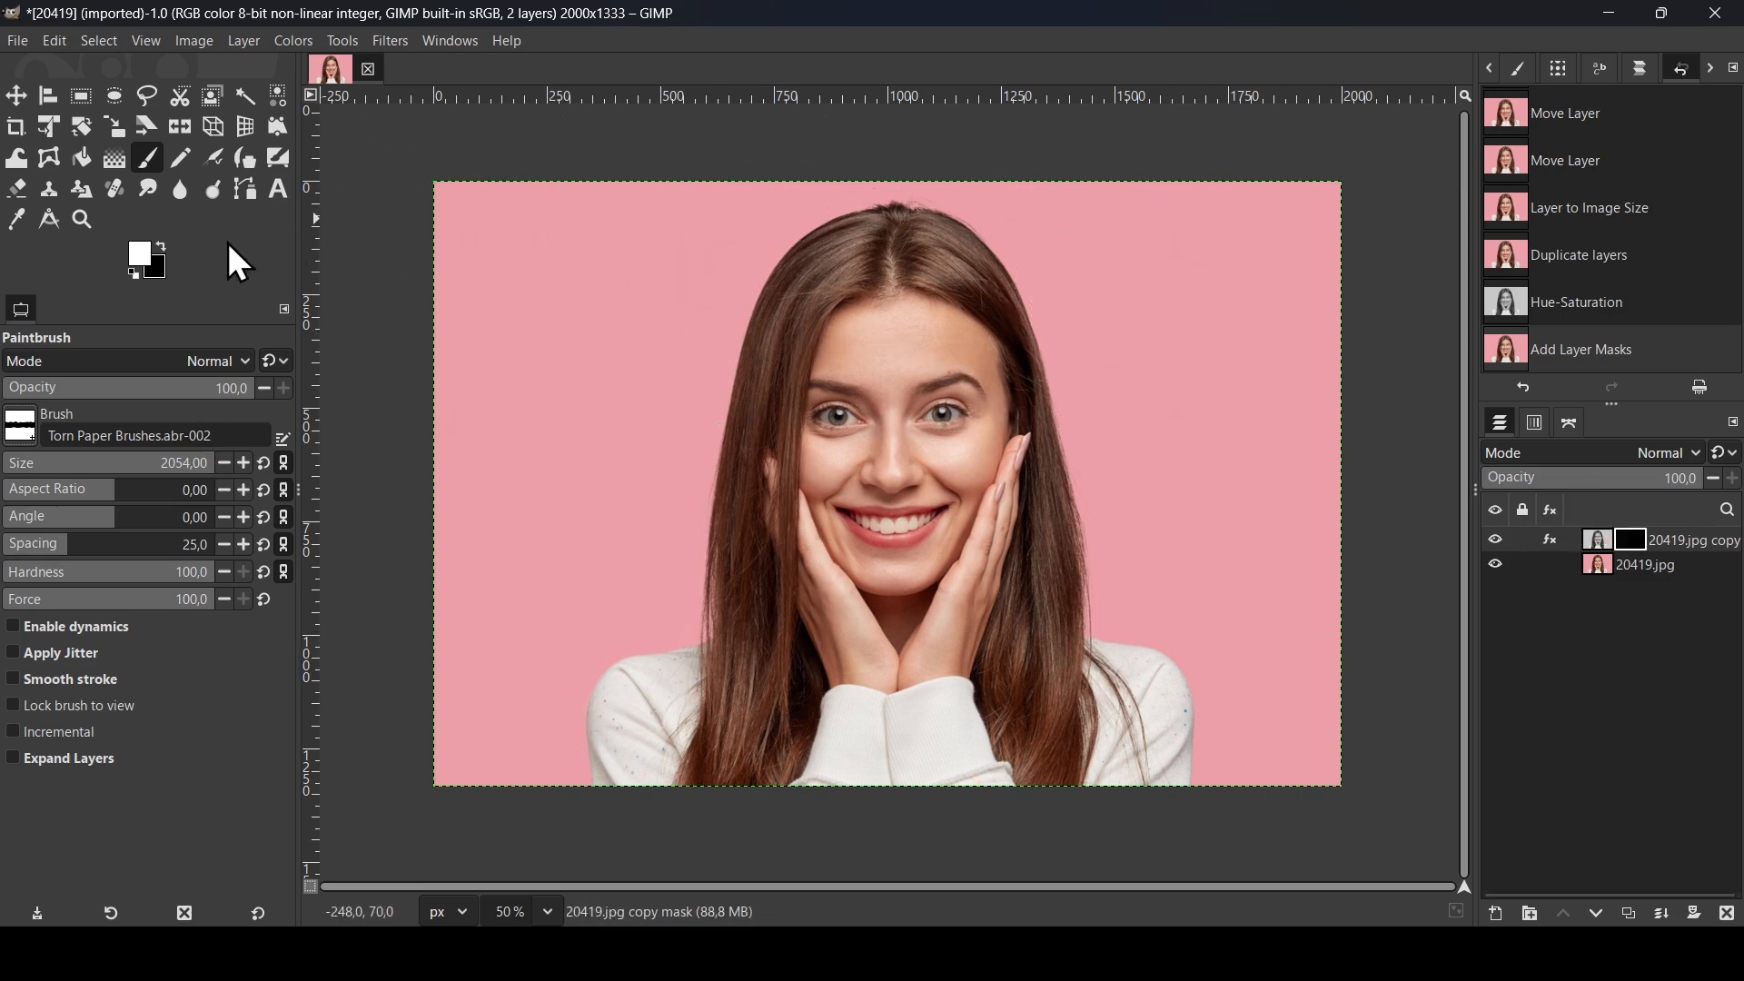
key("x")
left_click(890, 415)
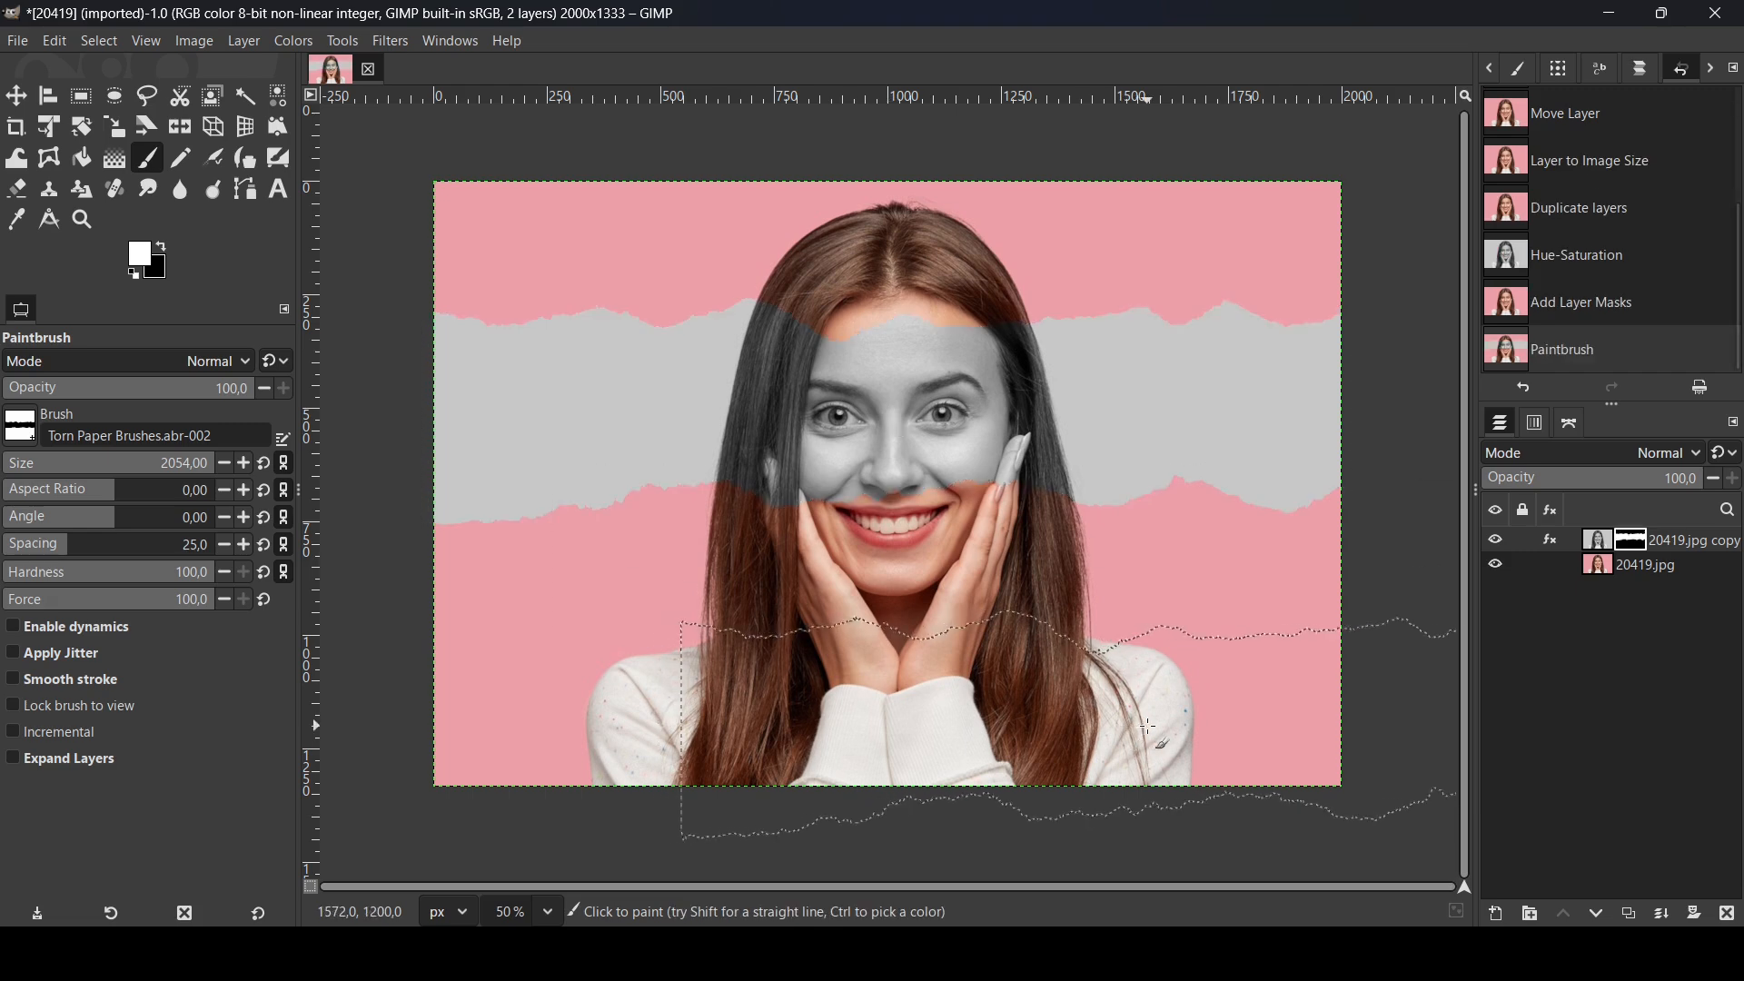
Apply the layer mask on the desaturated copy and rename the layer "black and white".
left_click(26, 96)
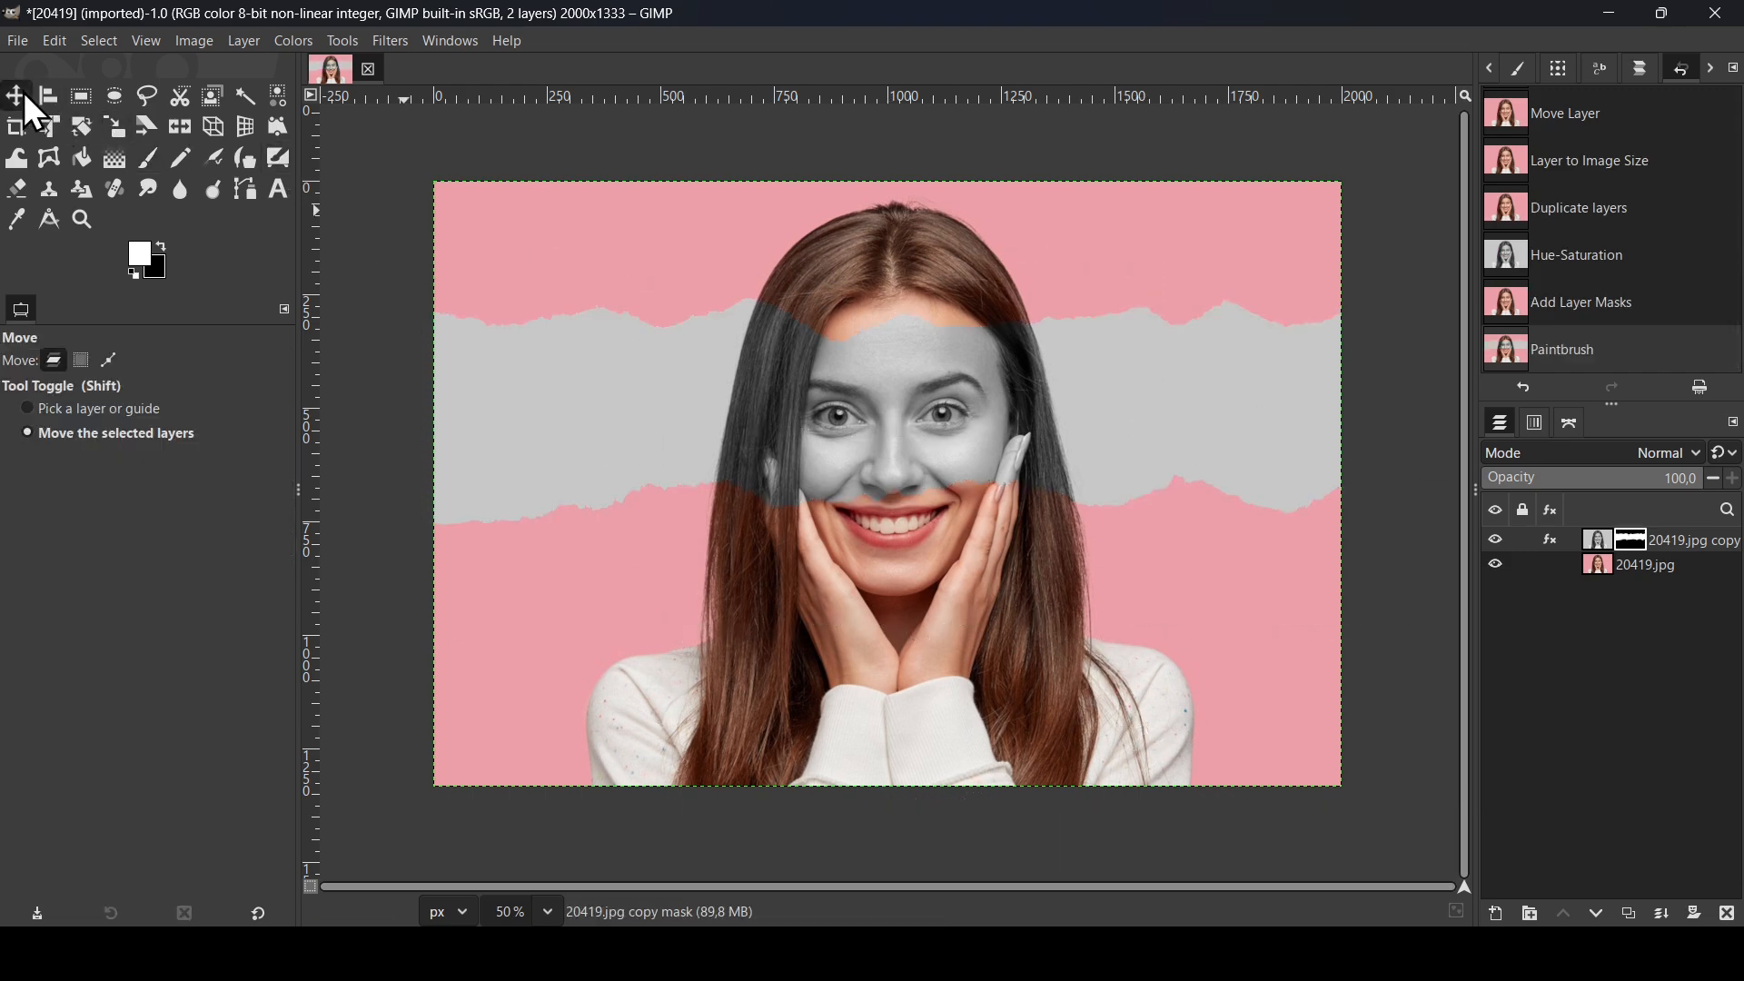
right_click(1636, 548)
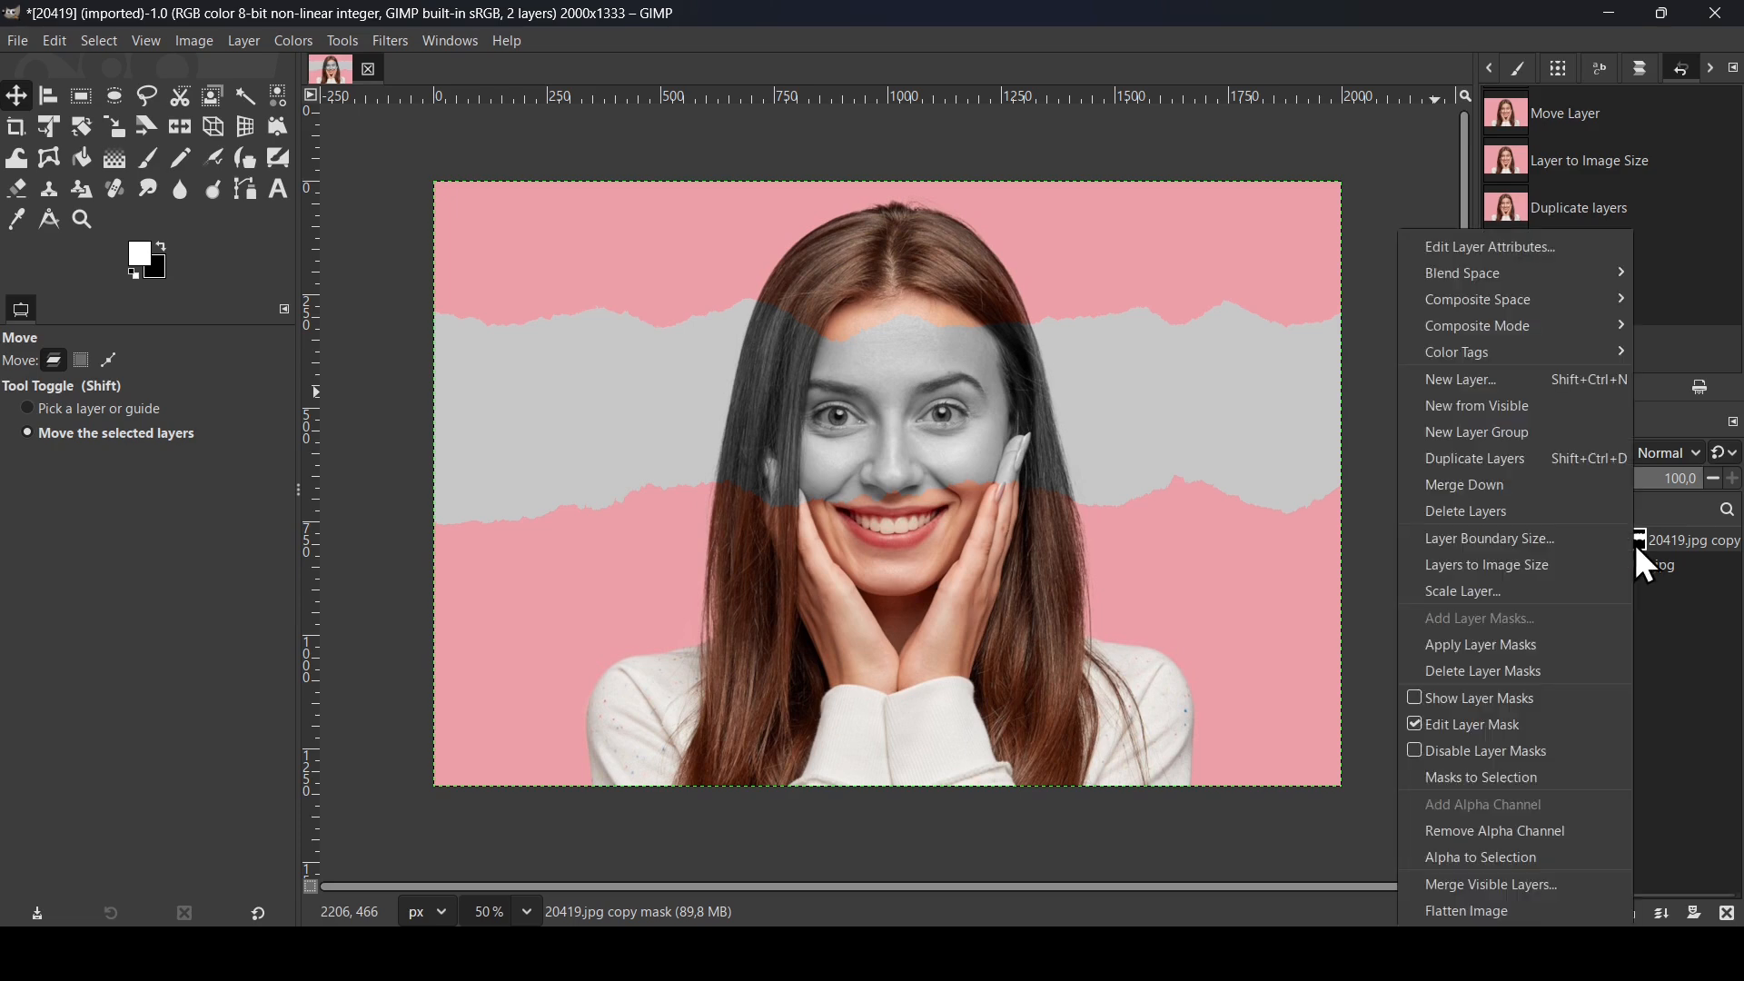
left_click(1495, 647)
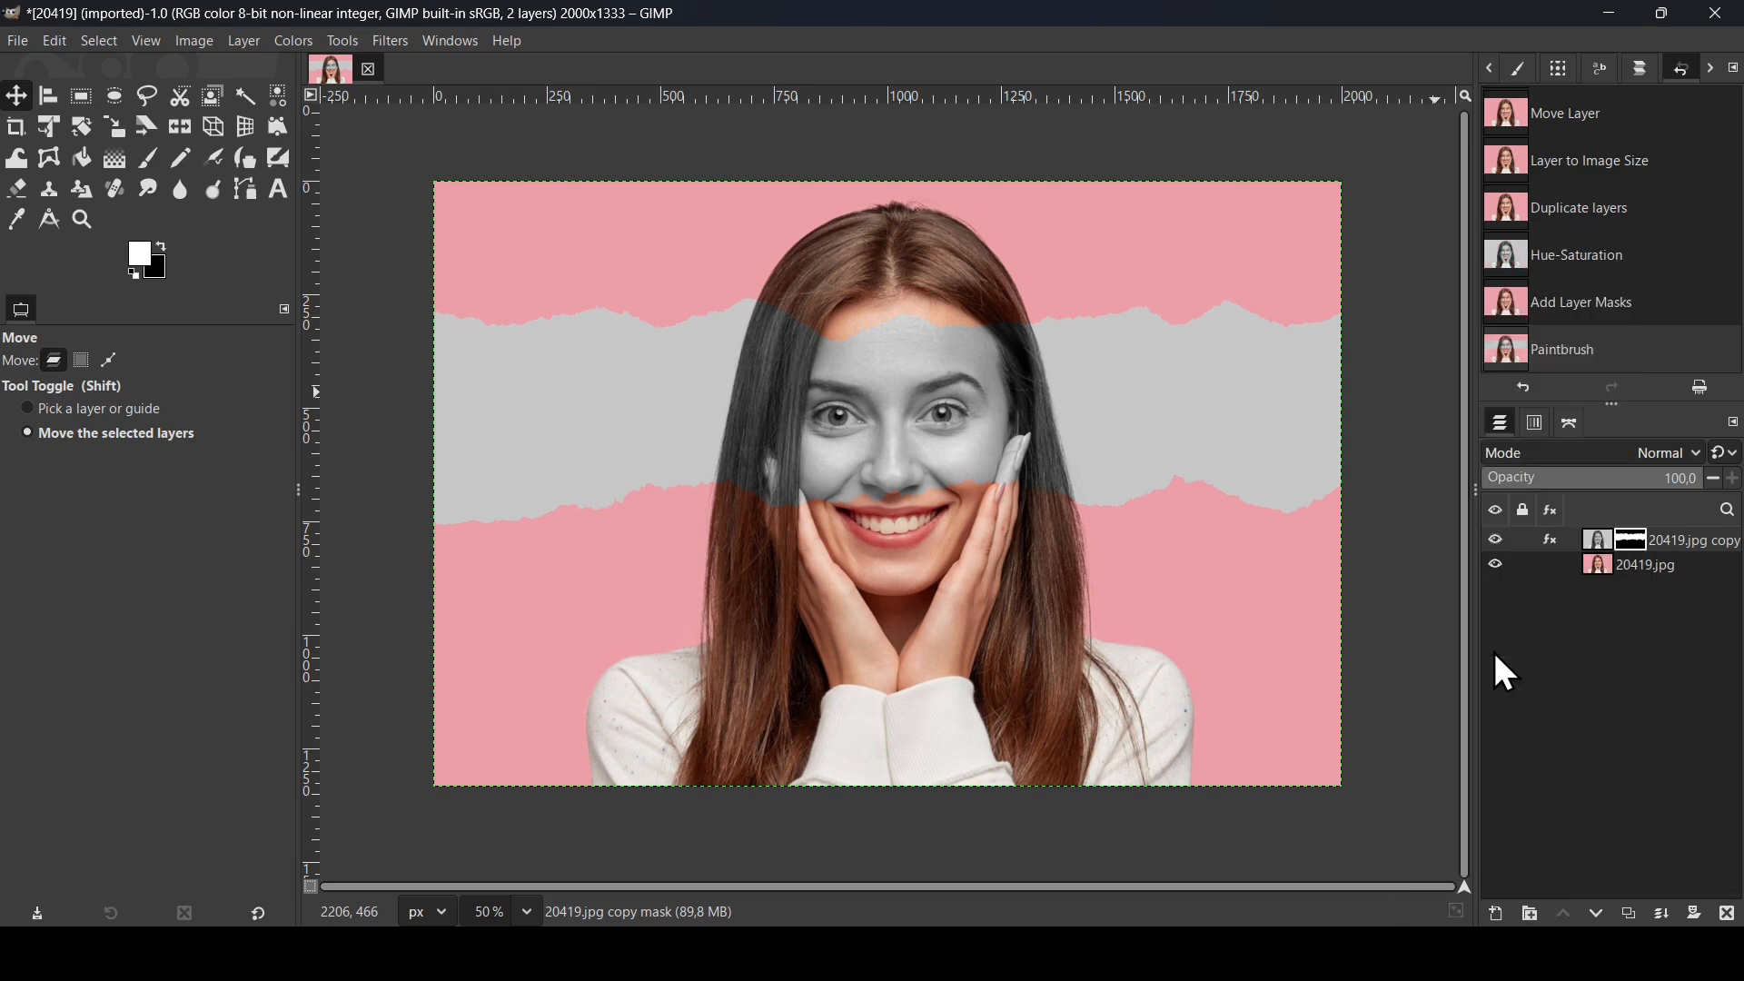
double_click(1662, 538)
type("b")
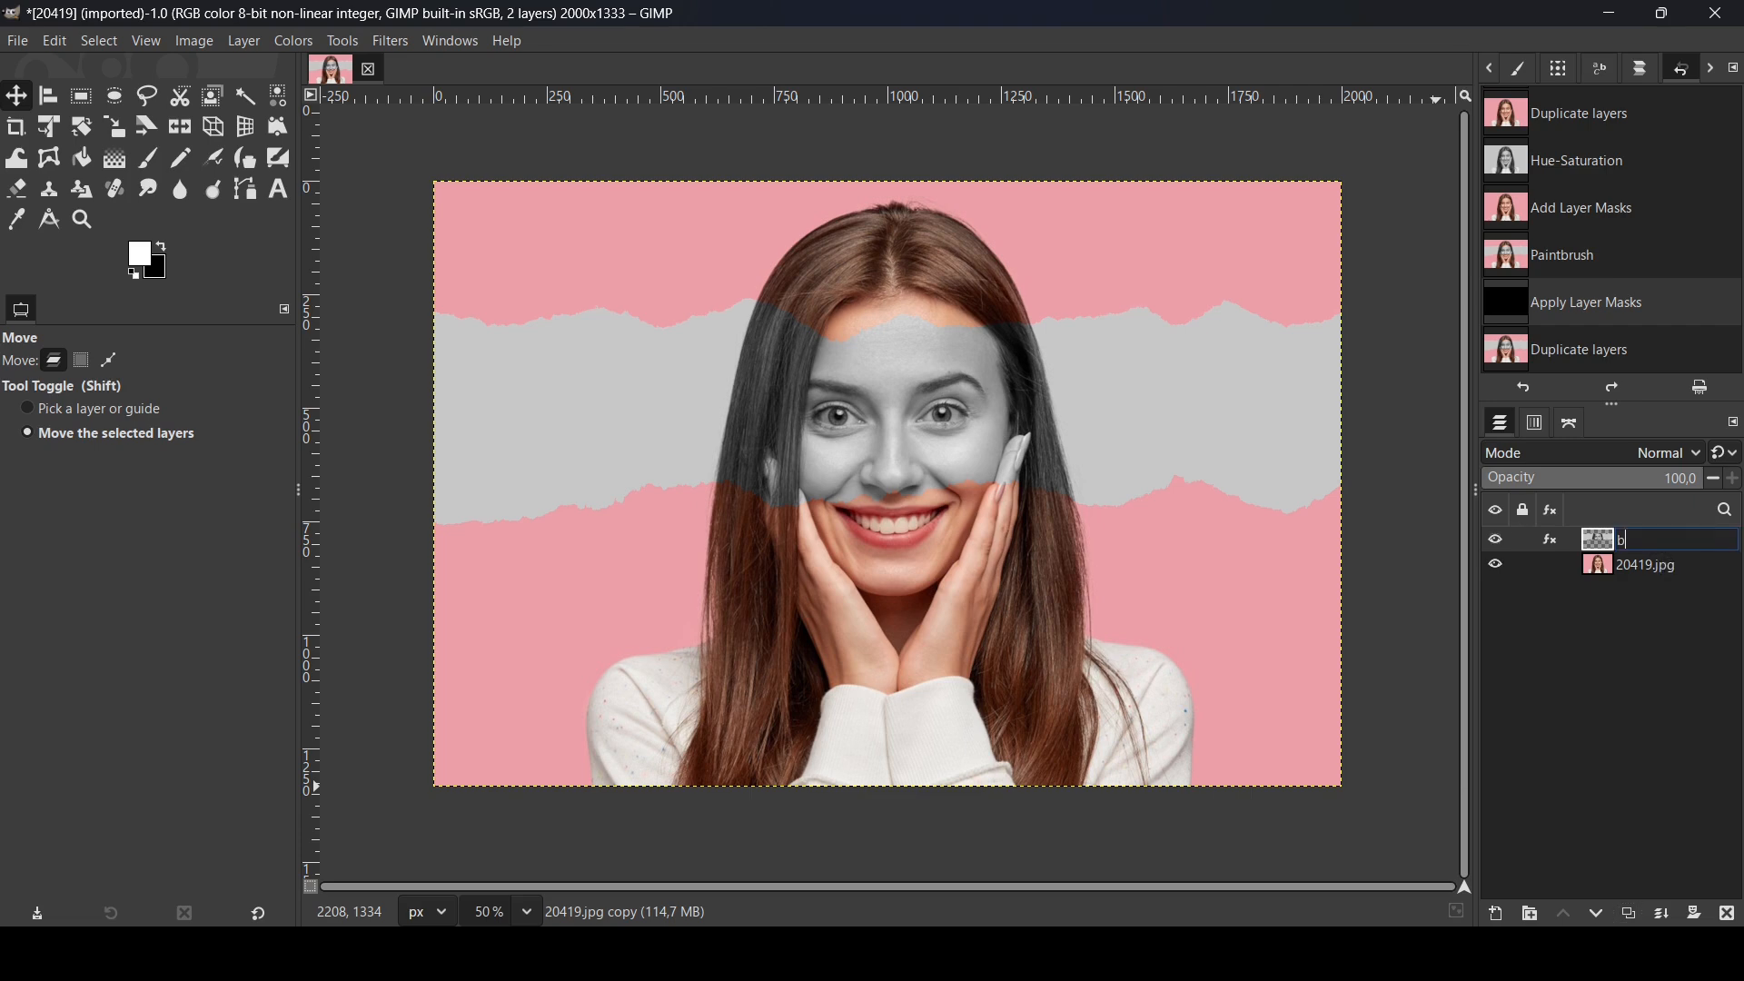
type("lack and white")
key("Return")
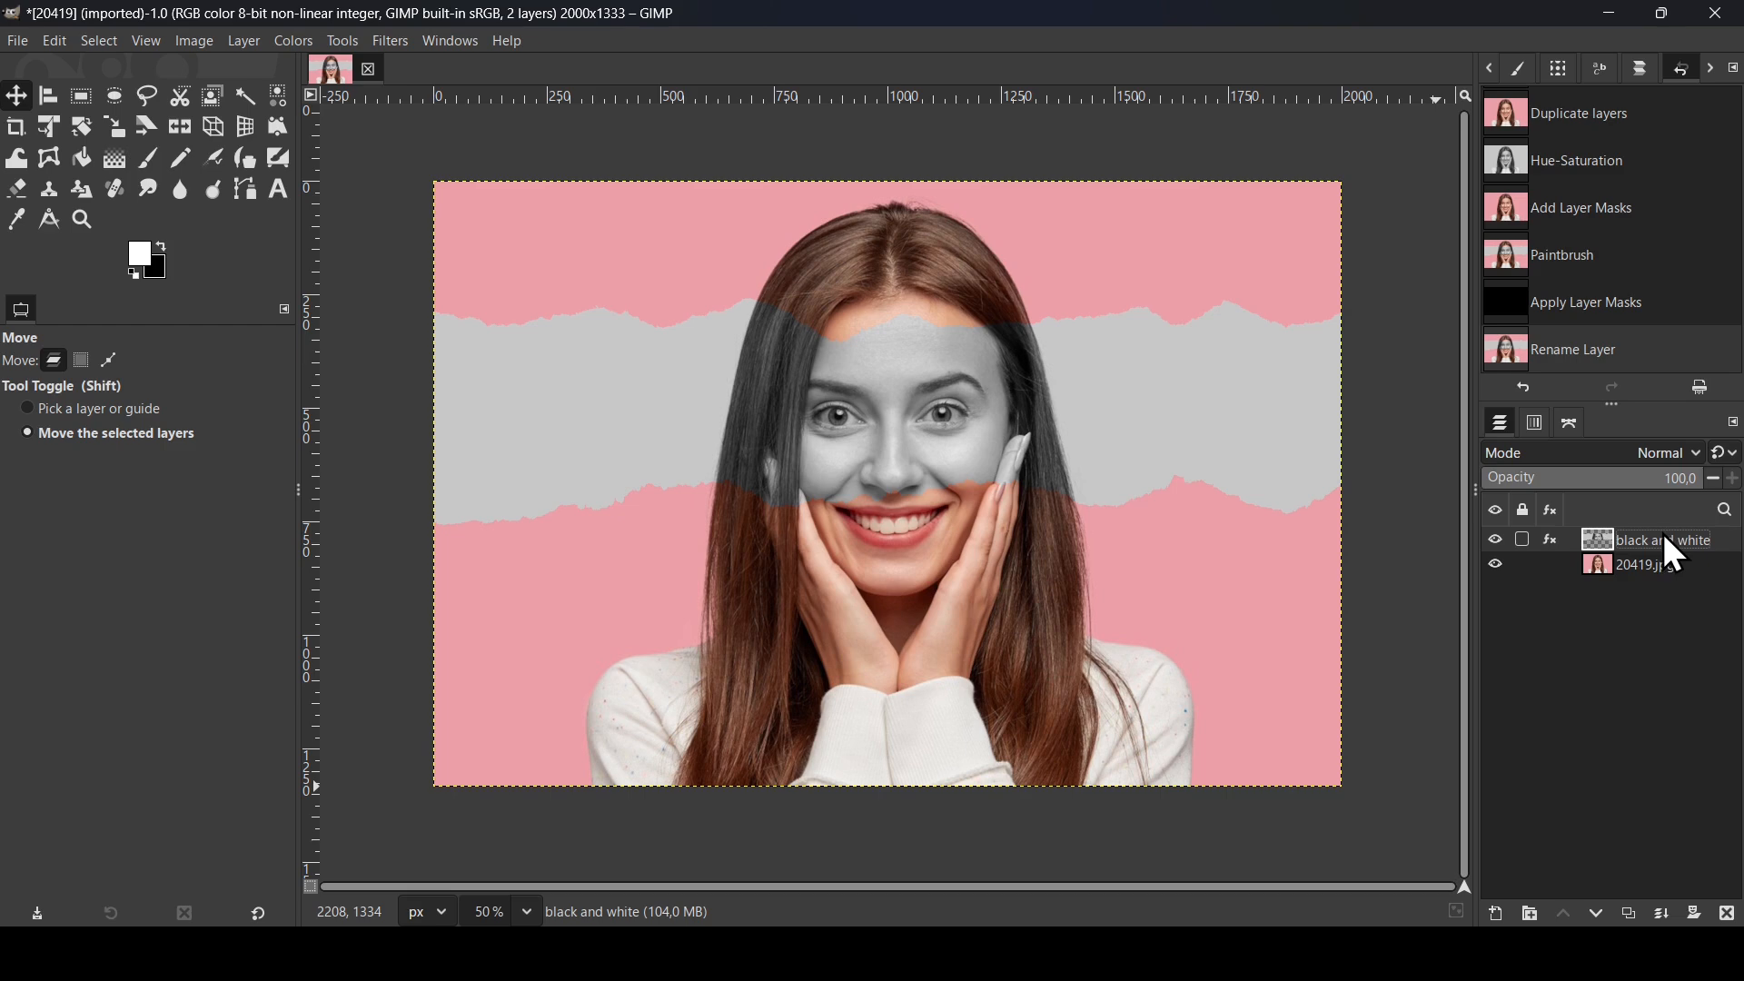
Duplicate the black and white layer and name the duplicate "white edge".
left_click(1632, 915)
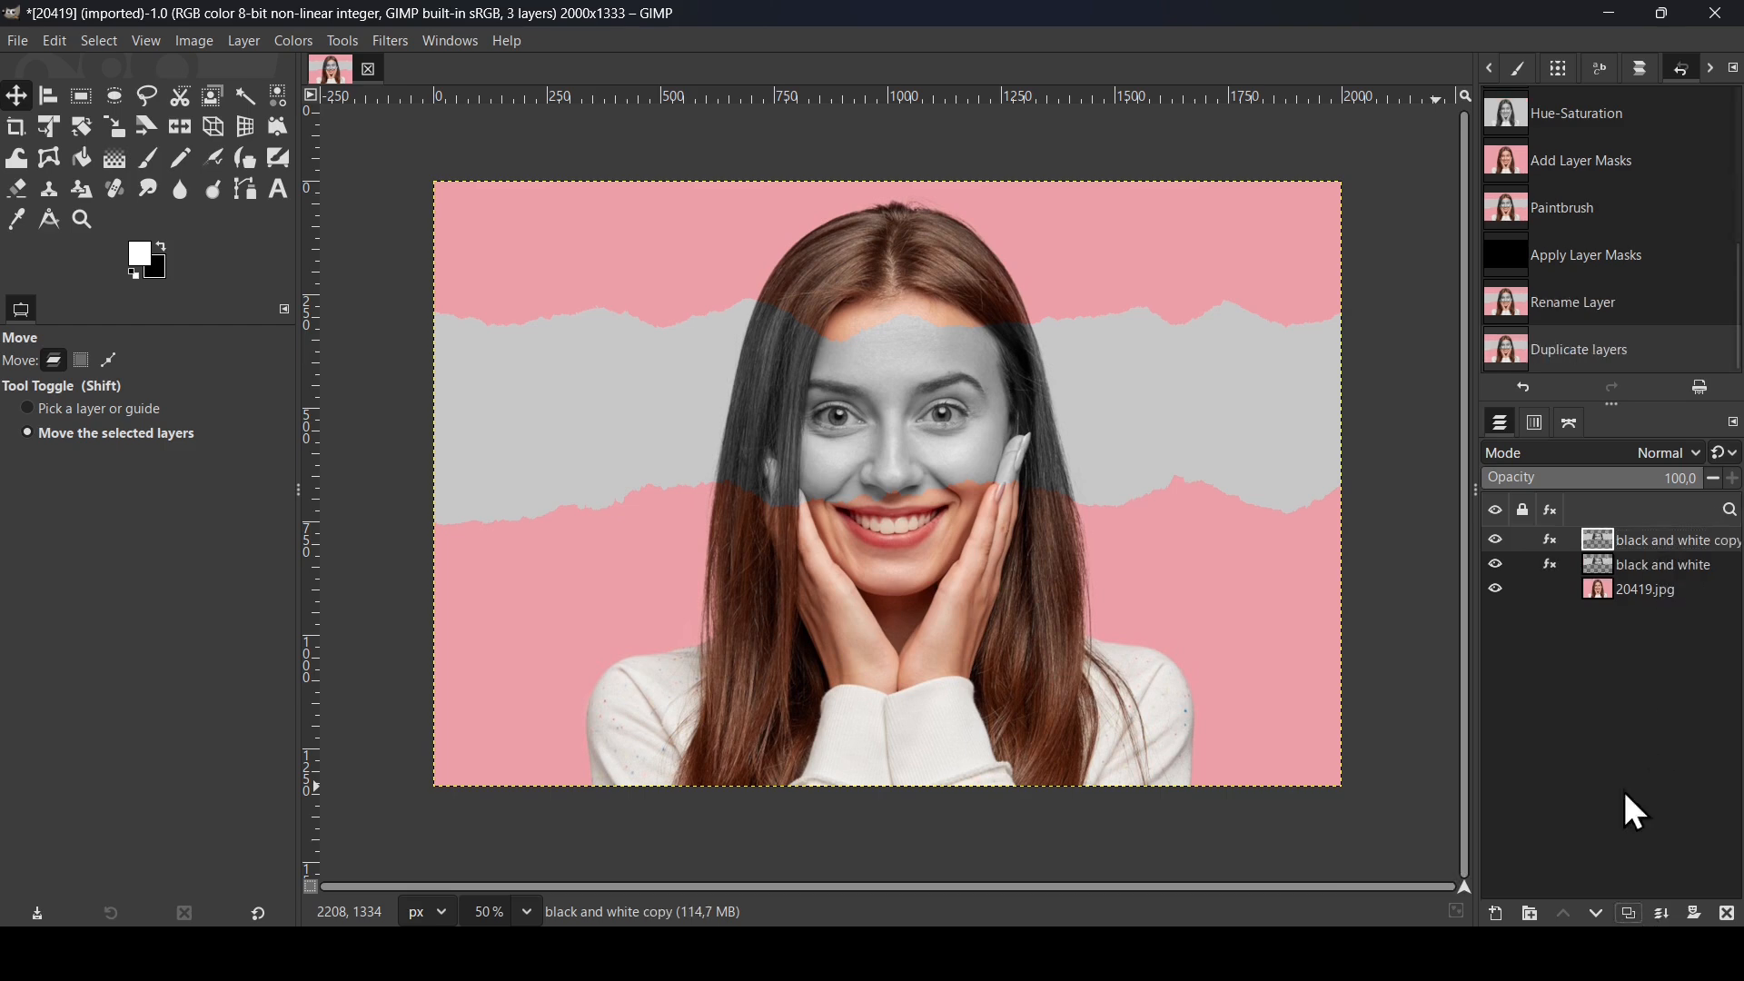
double_click(1664, 542)
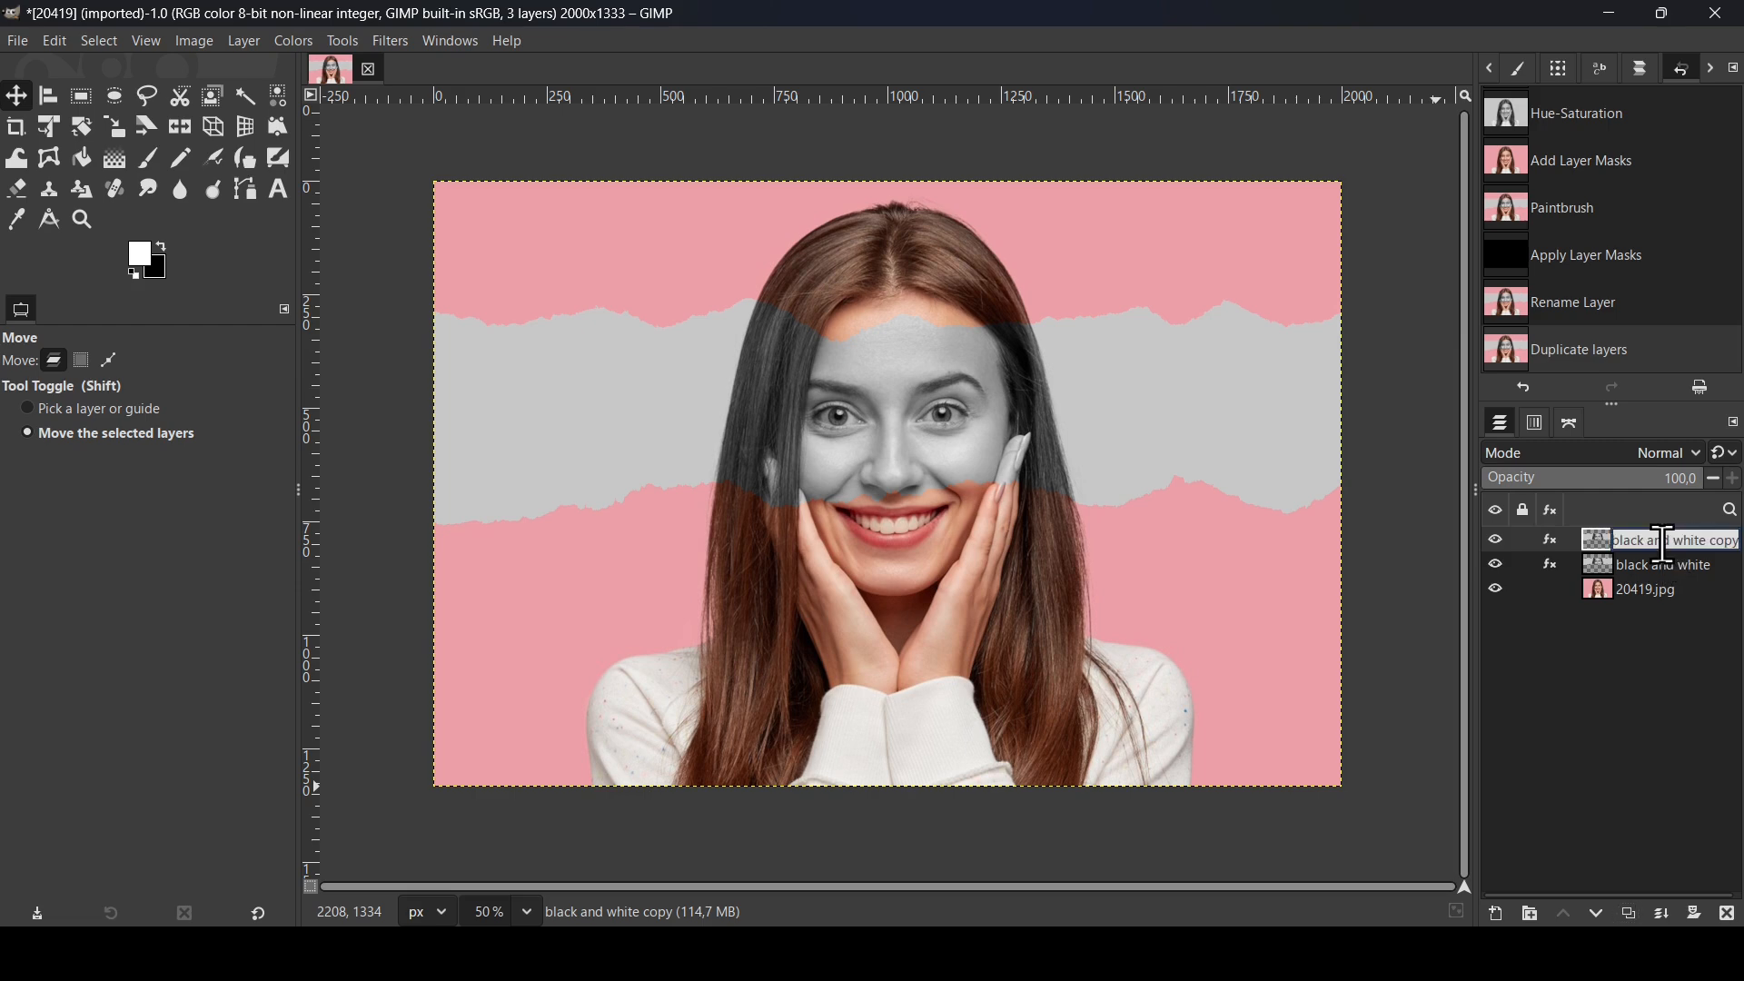
type("white")
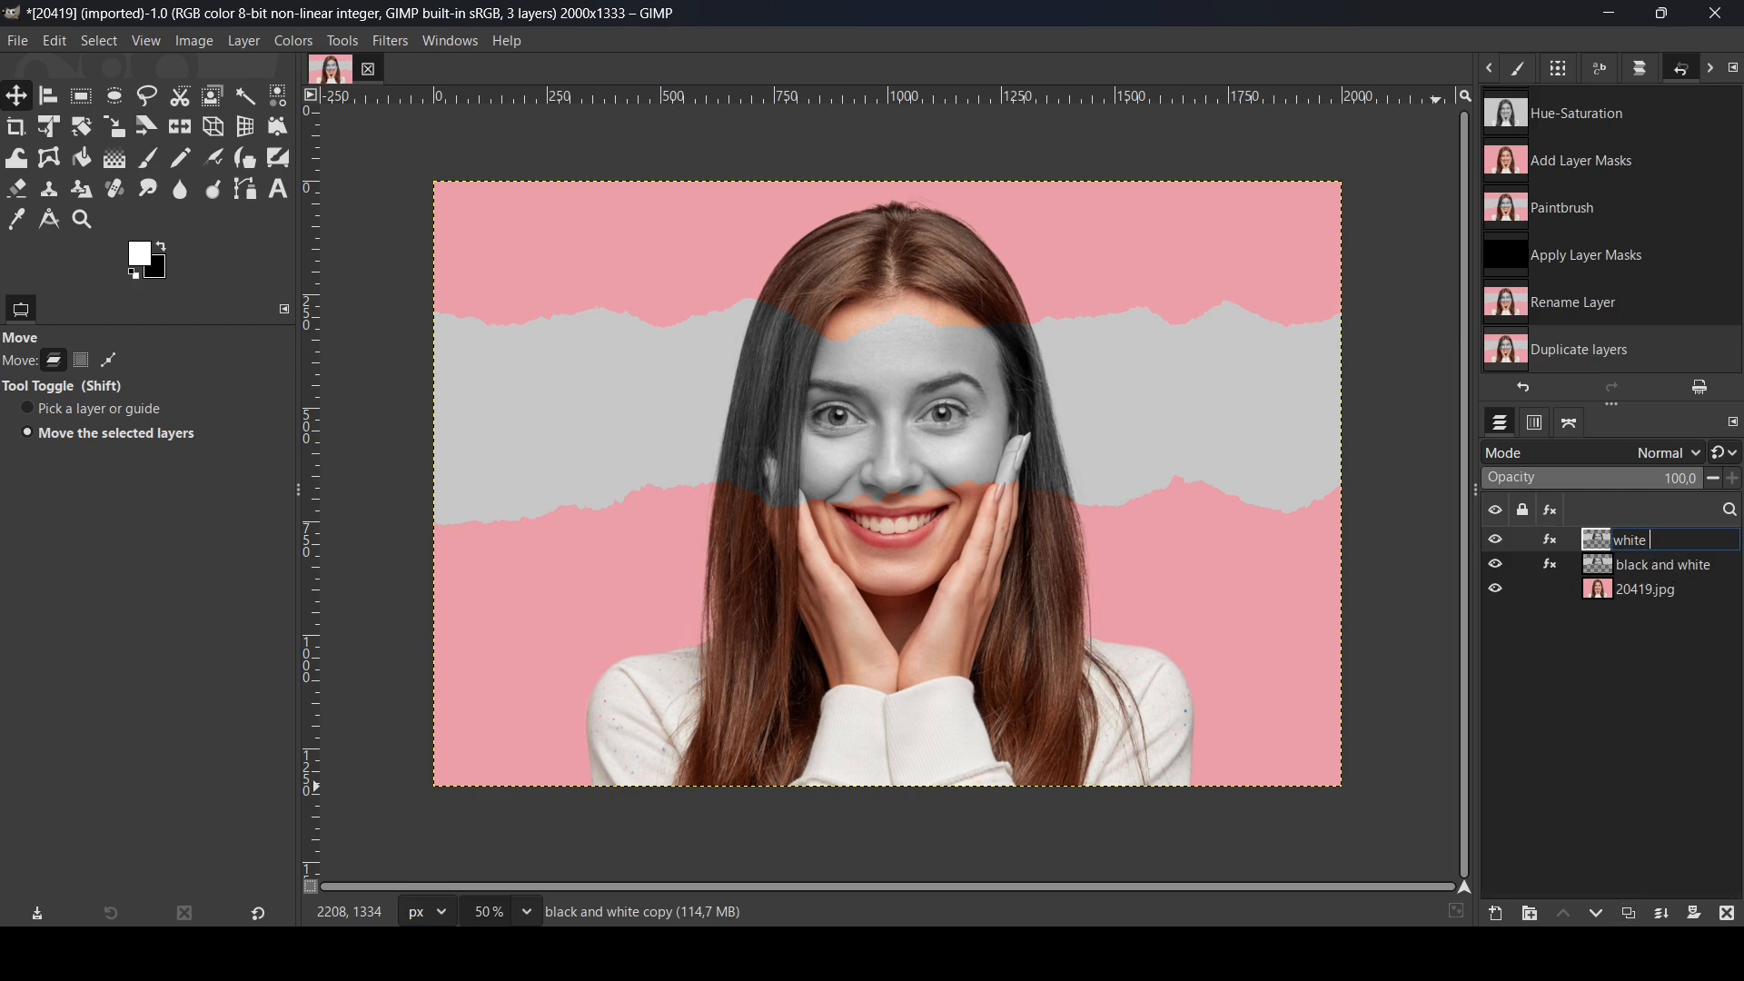
type(" edge")
key("Return")
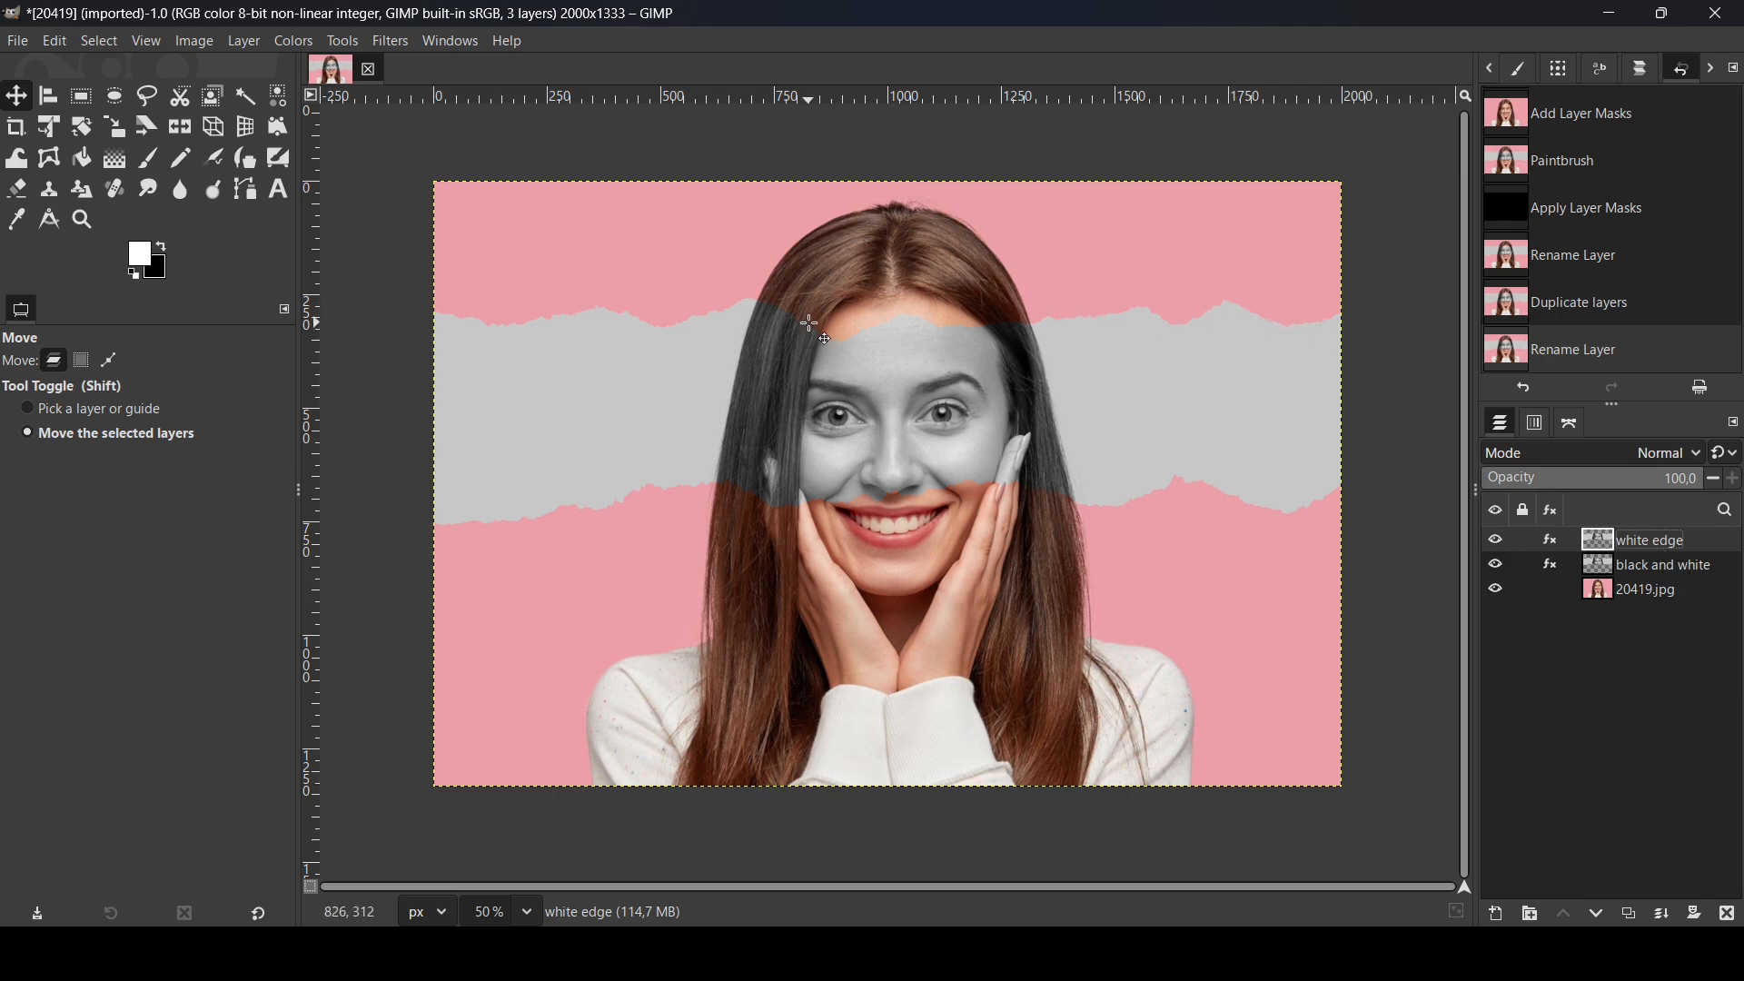
Apply a white Inner Glow to the white edge layer with blur radius 0, opacity 2 and grow radius 7.
left_click(377, 45)
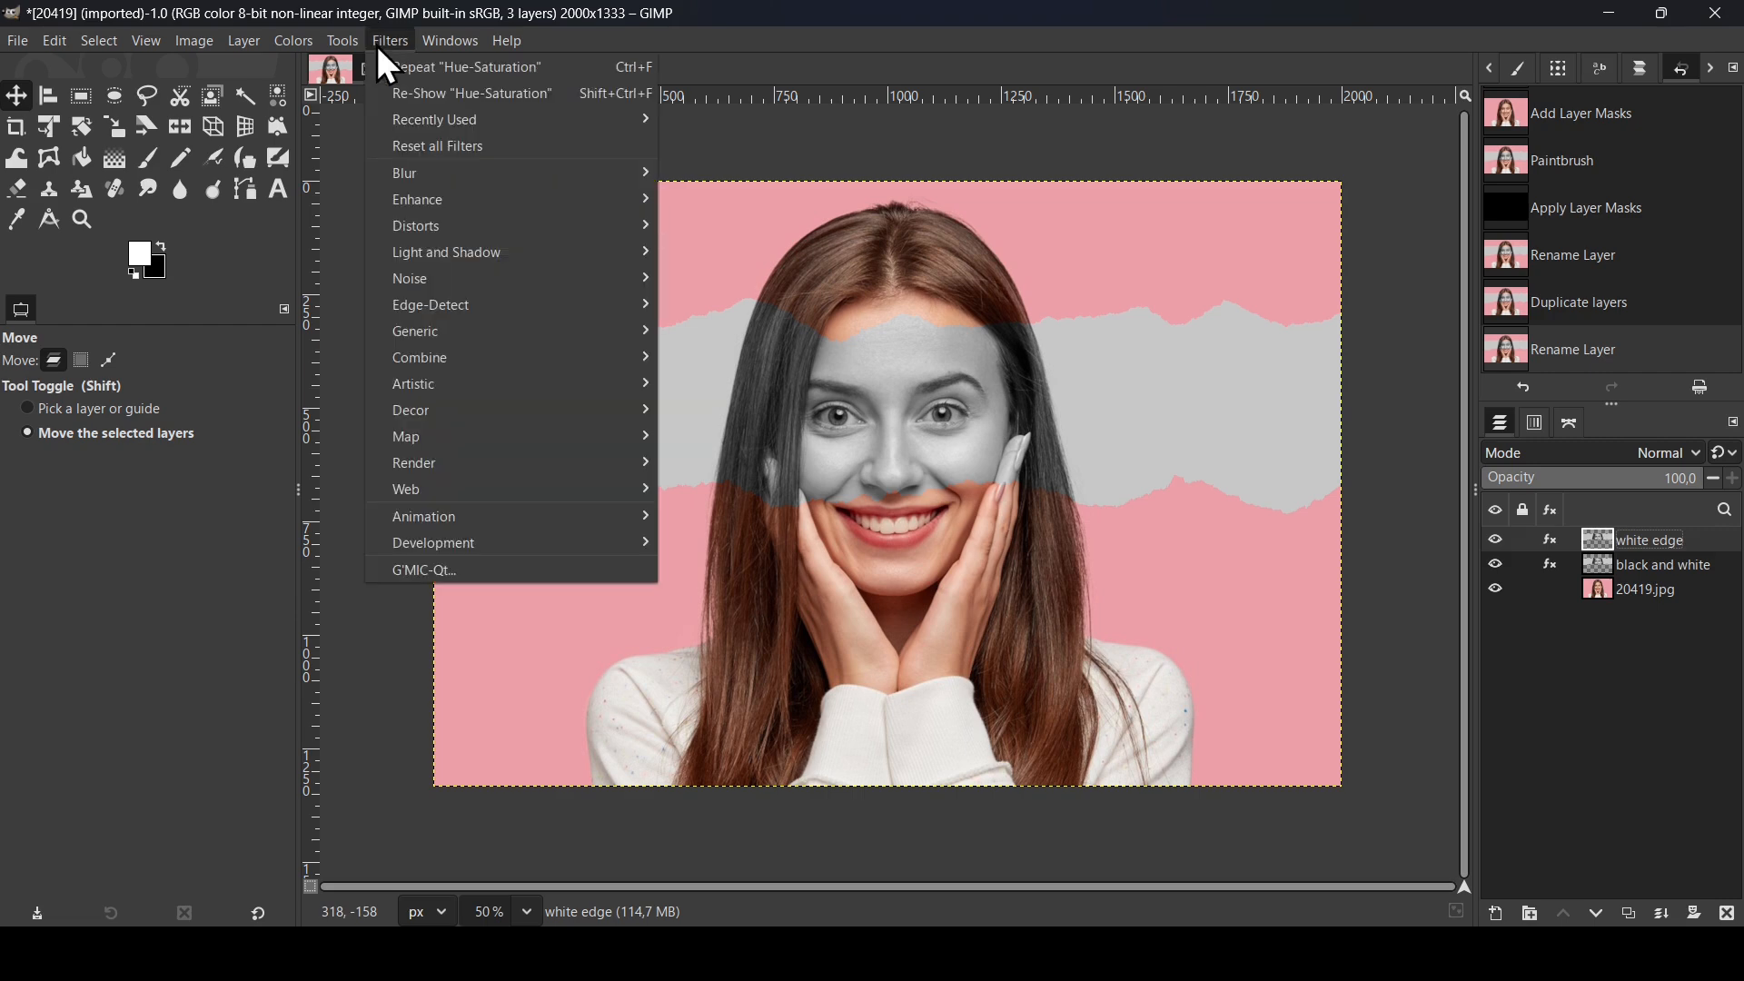
mouse_move(456, 256)
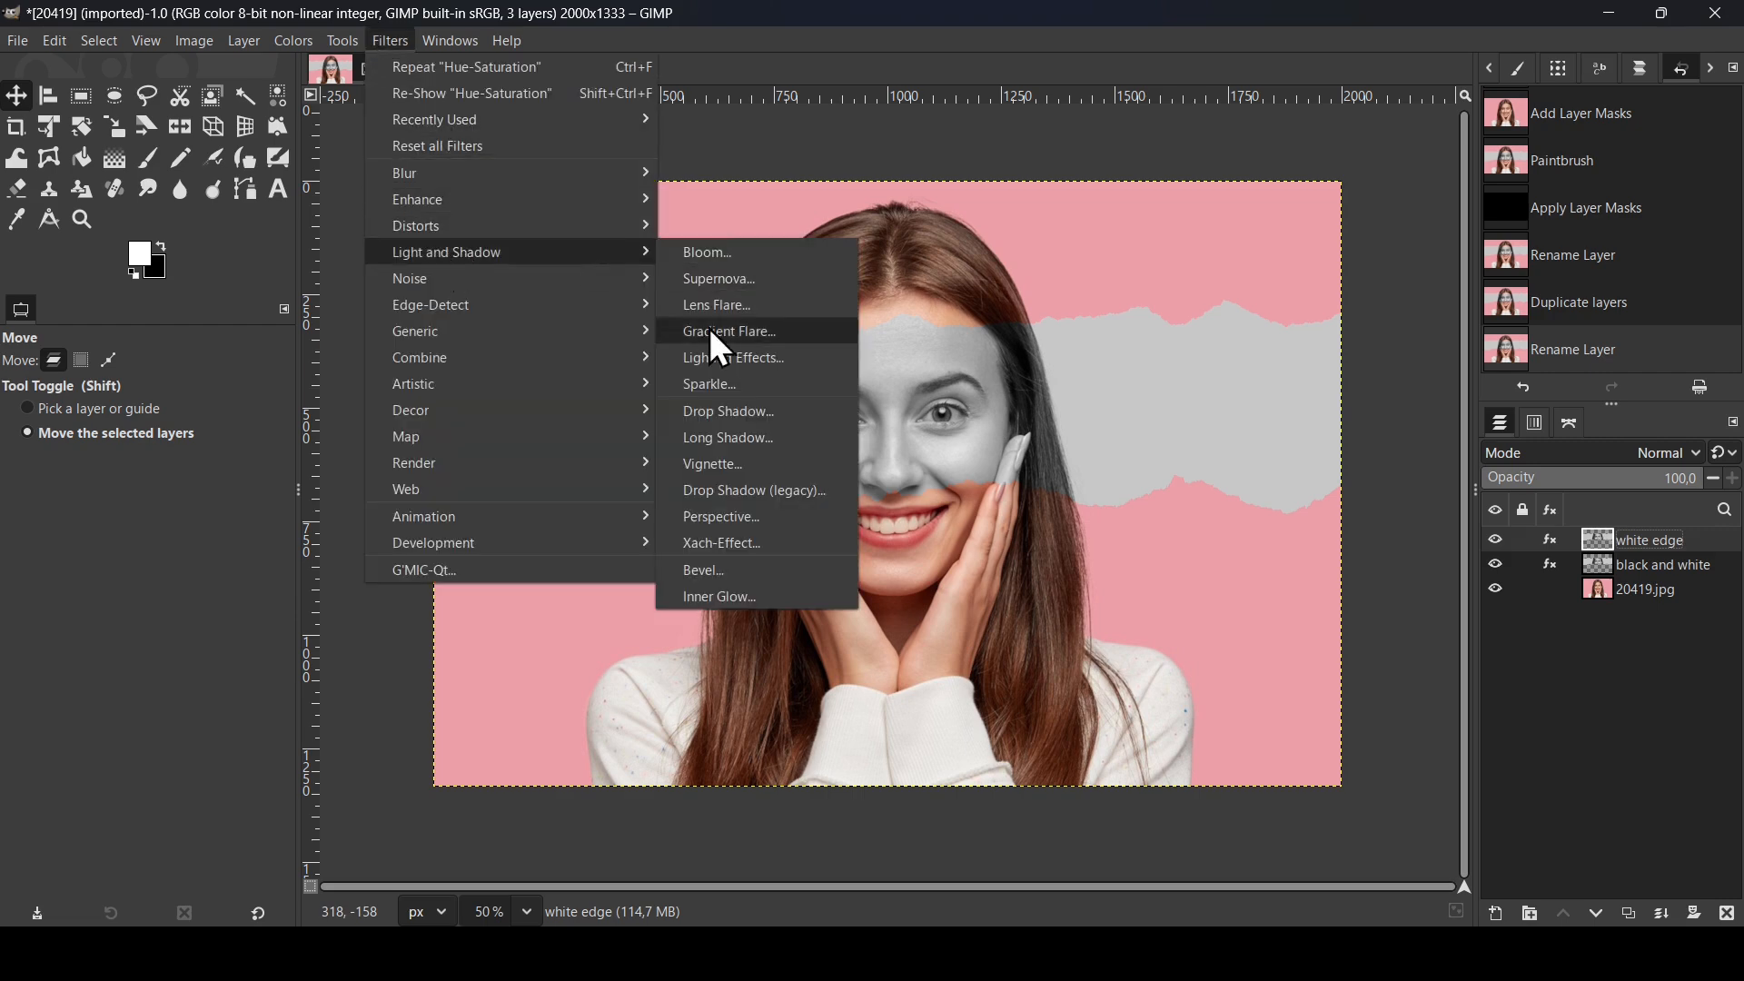
left_click(740, 617)
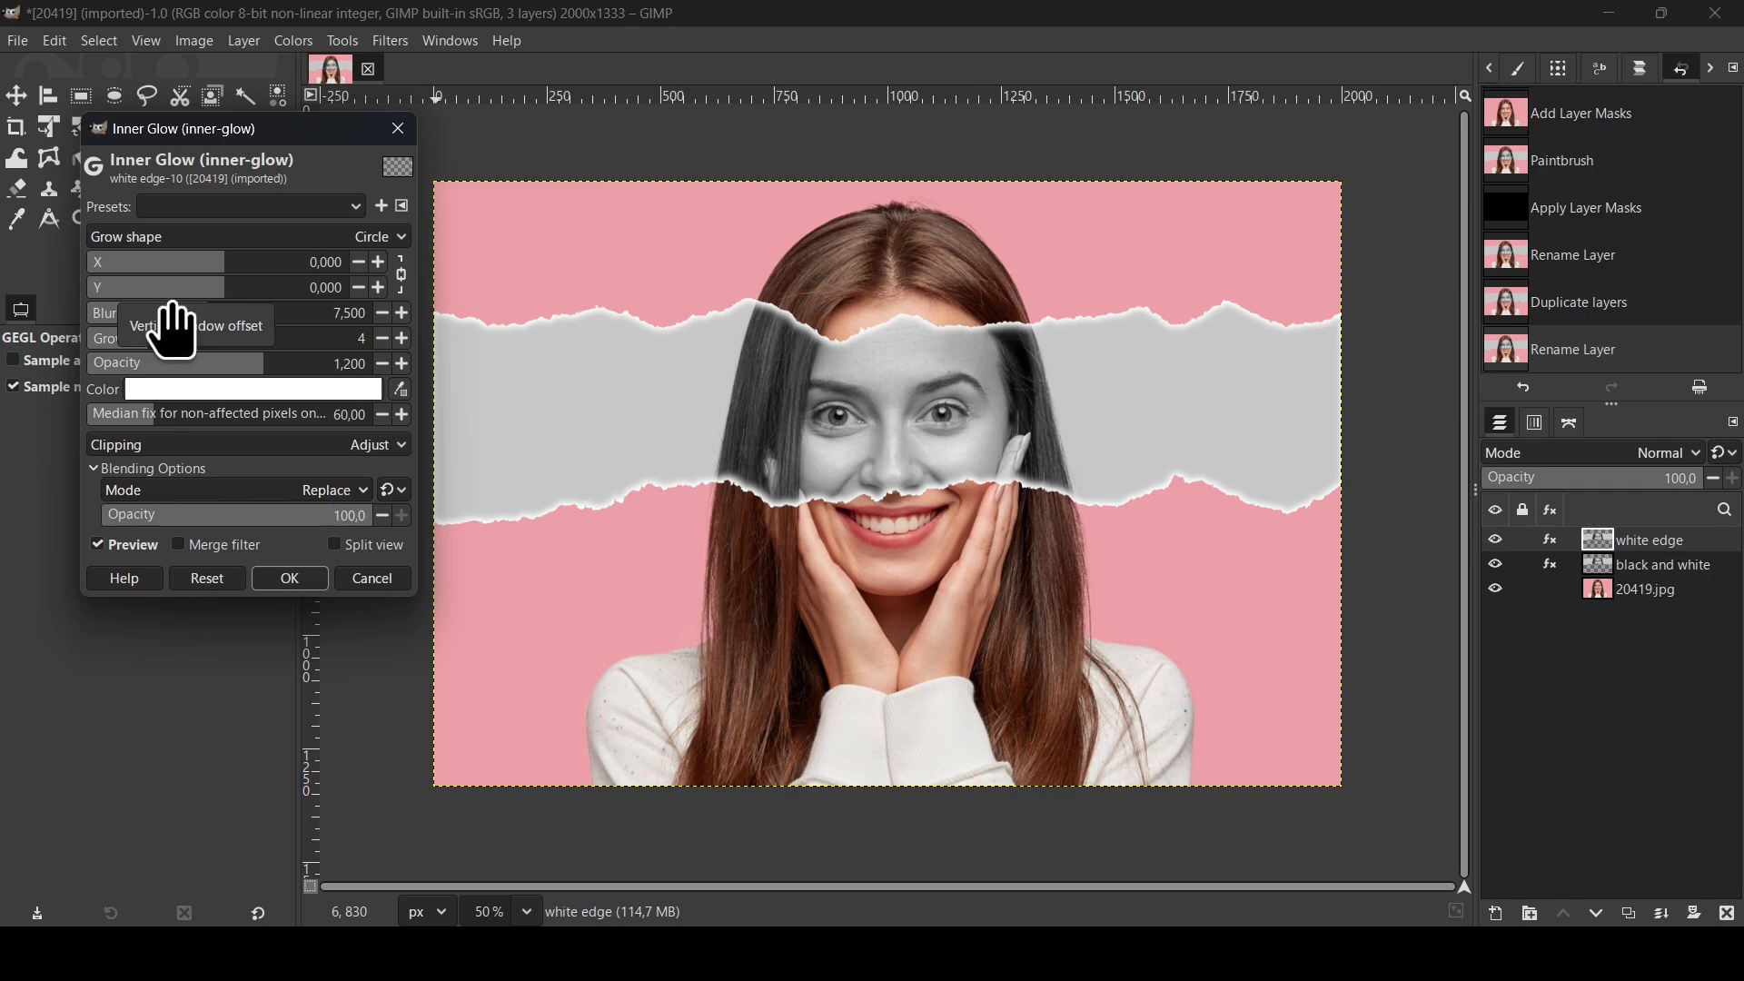
left_click_drag(181, 316, 84, 315)
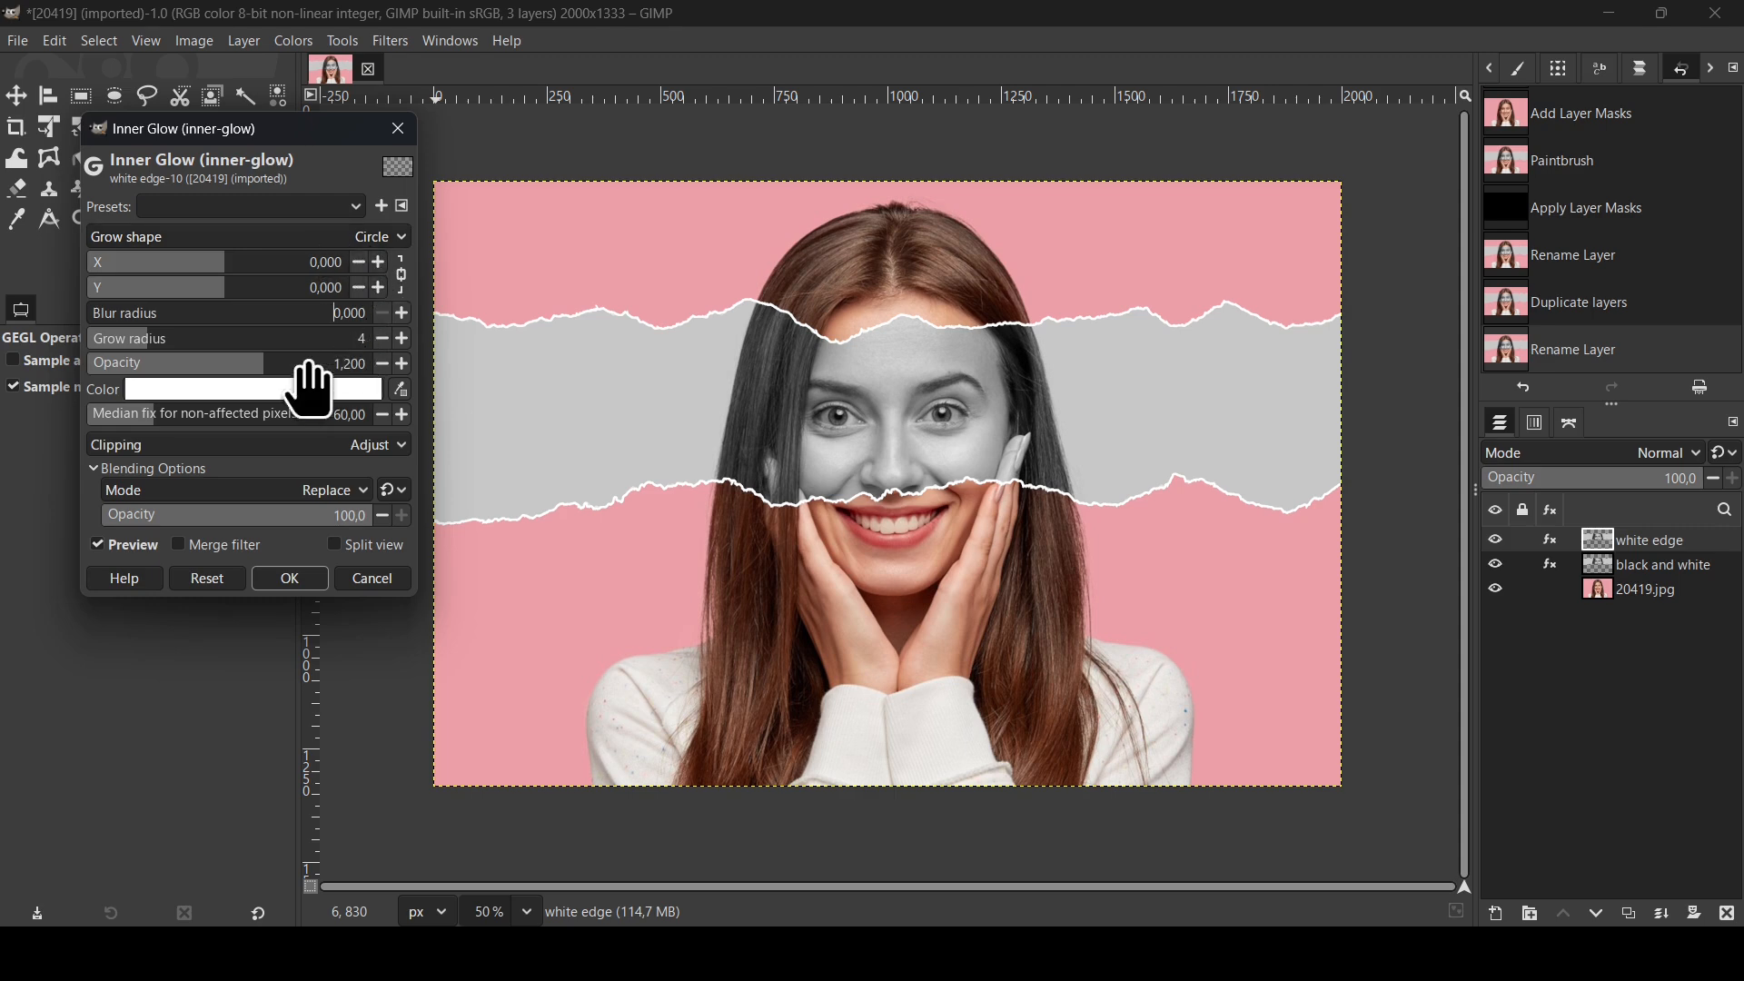
left_click_drag(287, 373, 406, 381)
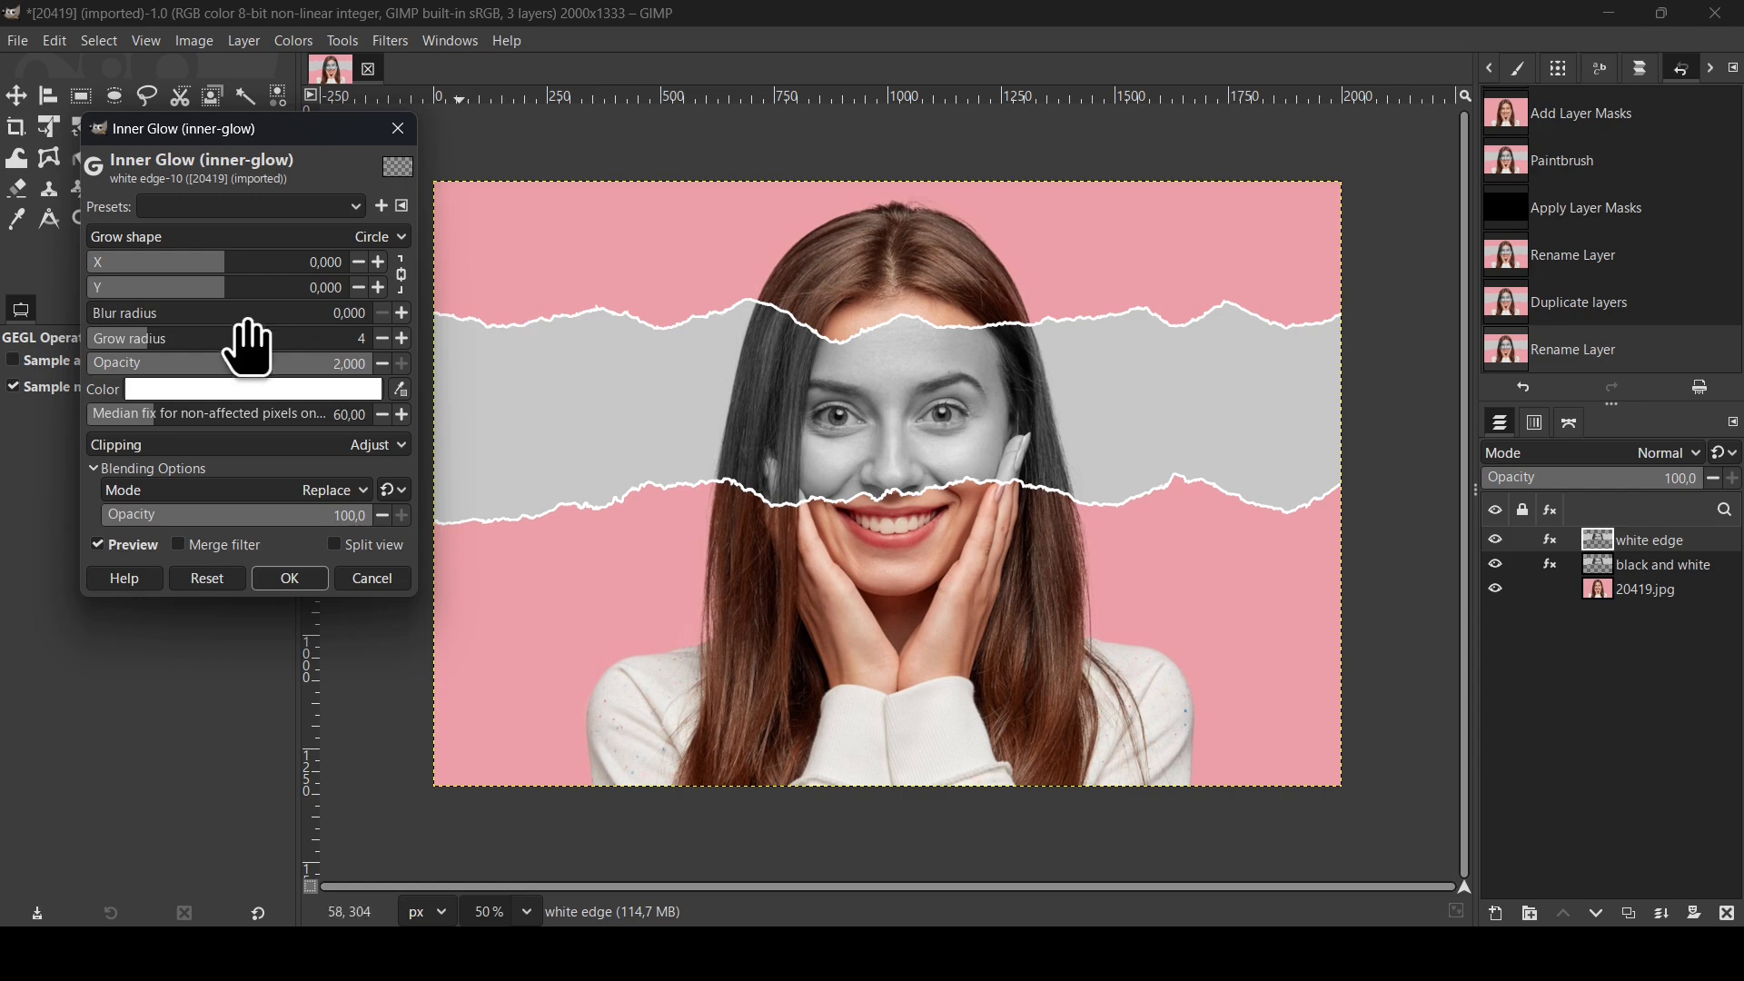
mouse_move(165, 341)
left_mouse_down()
mouse_move(198, 346)
mouse_move(180, 346)
left_mouse_up()
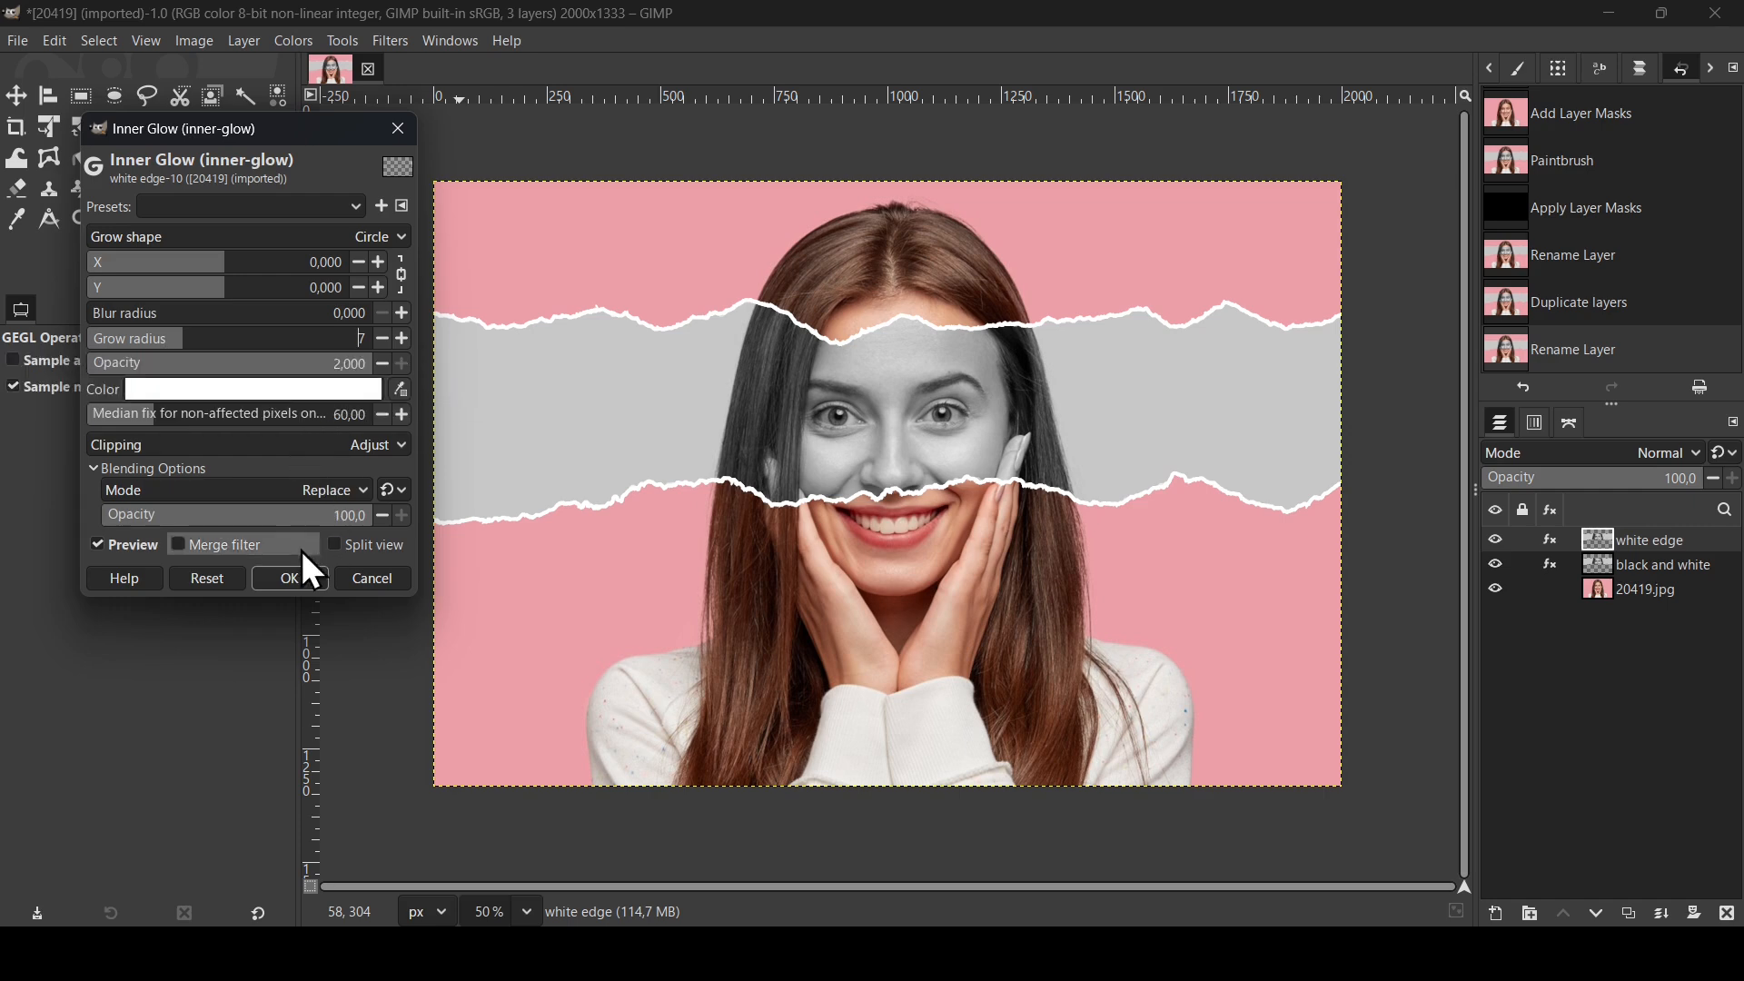
left_click(291, 580)
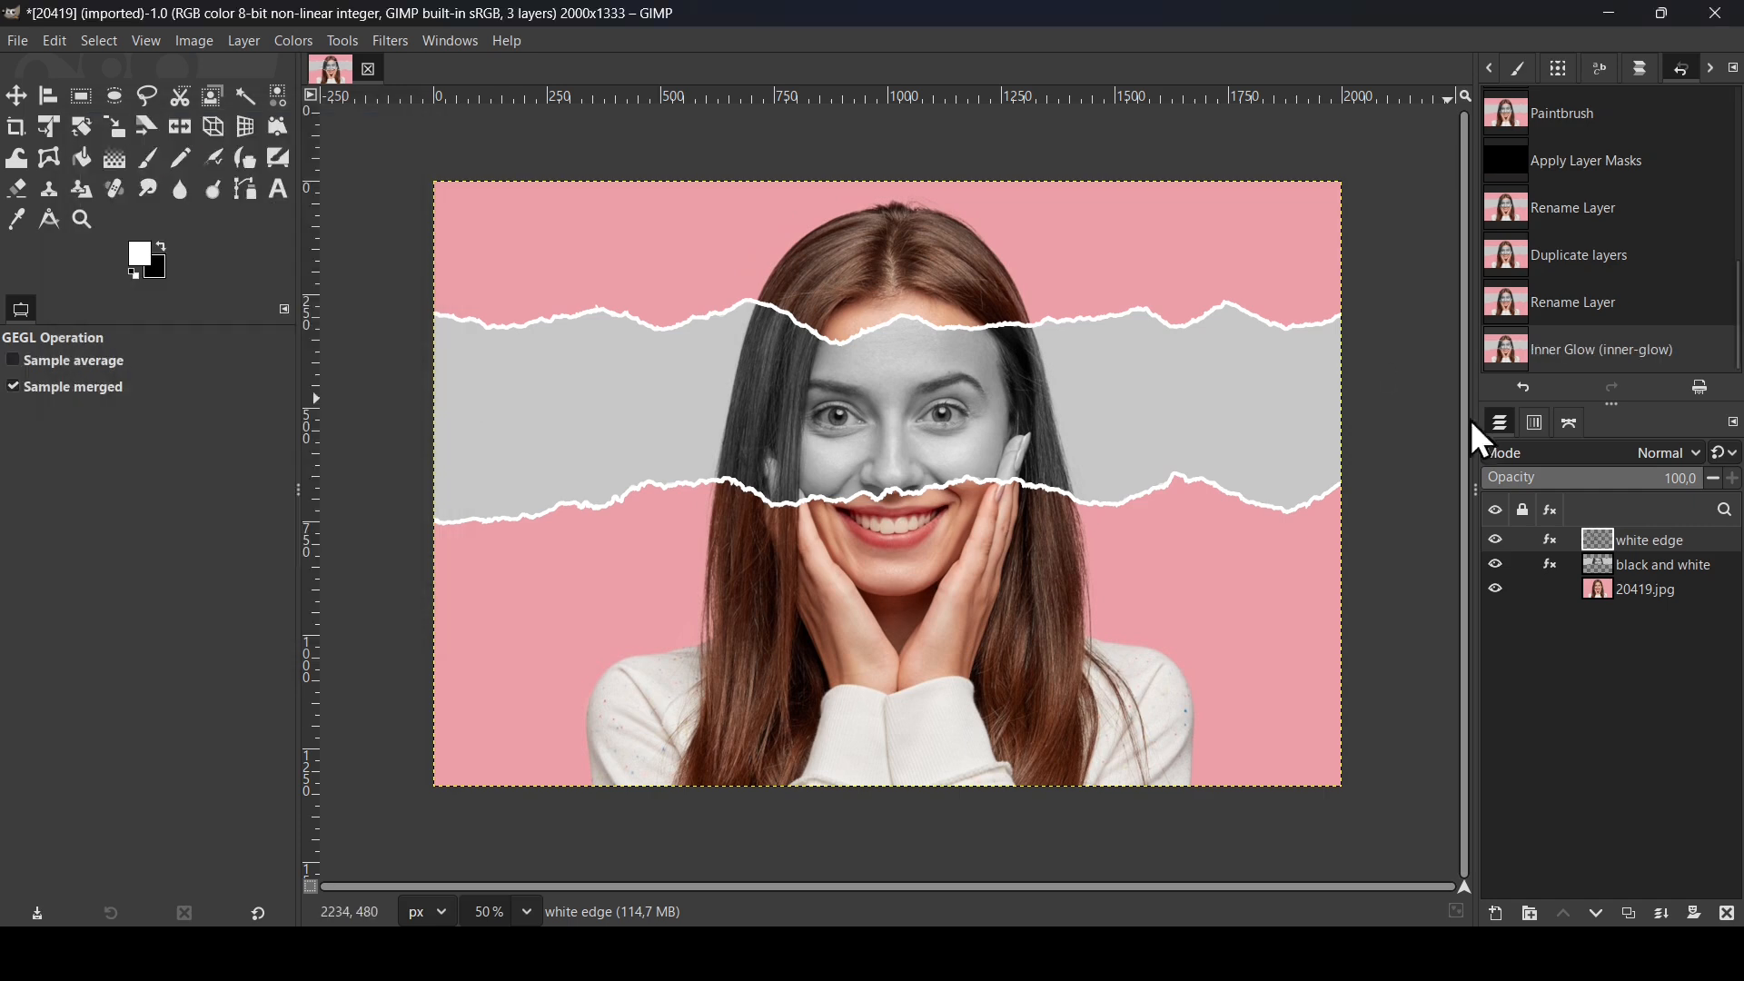
Merge the white edge layer's effects into the layer, and toggle its visibility off and on to check the edge.
left_click(1552, 543)
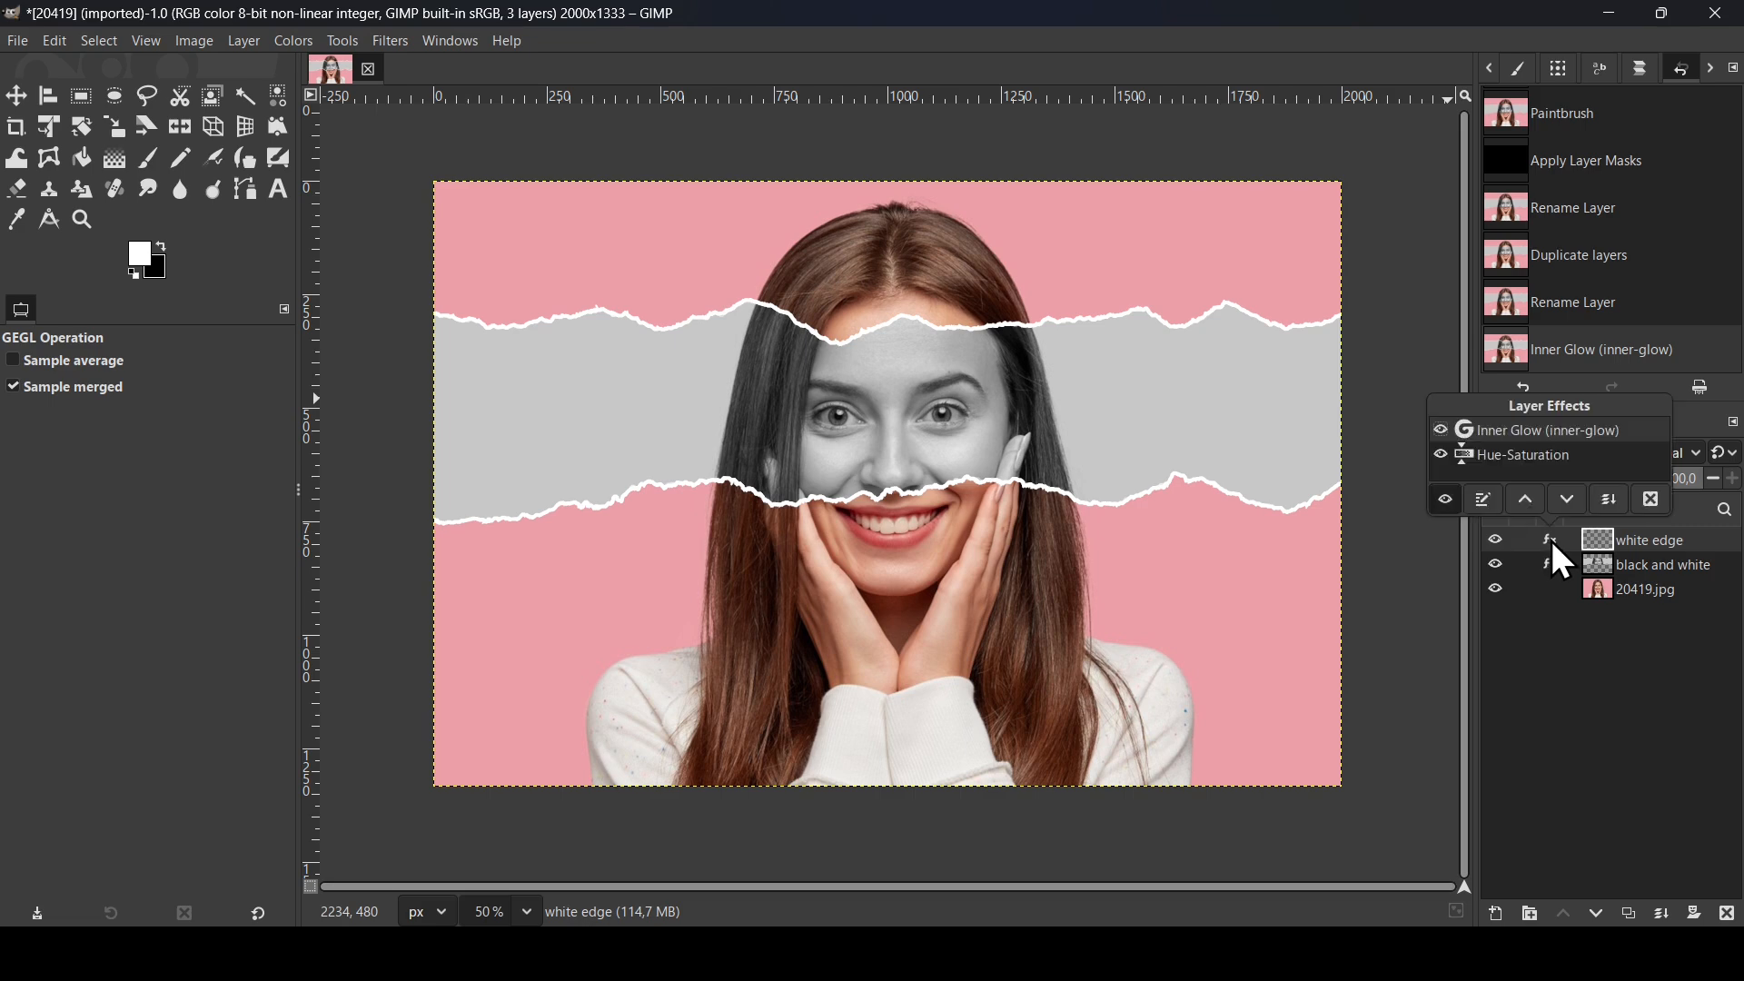
left_click(1612, 501)
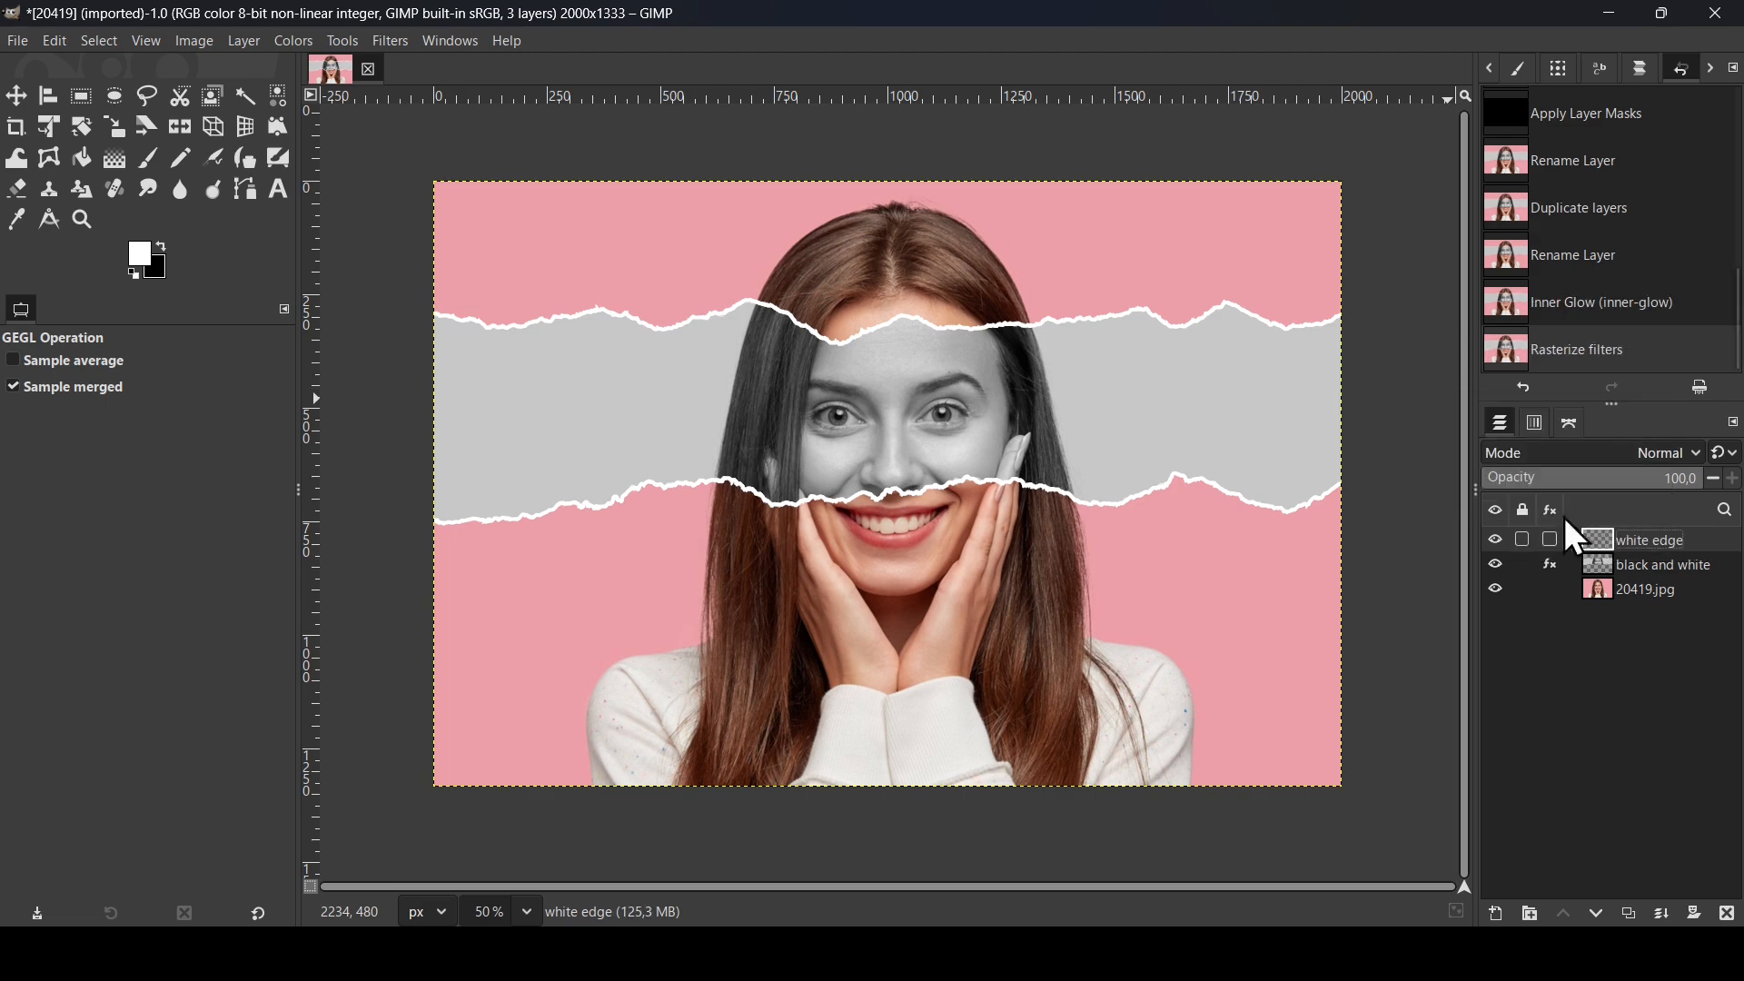
left_click(1495, 540)
left_click(1495, 540)
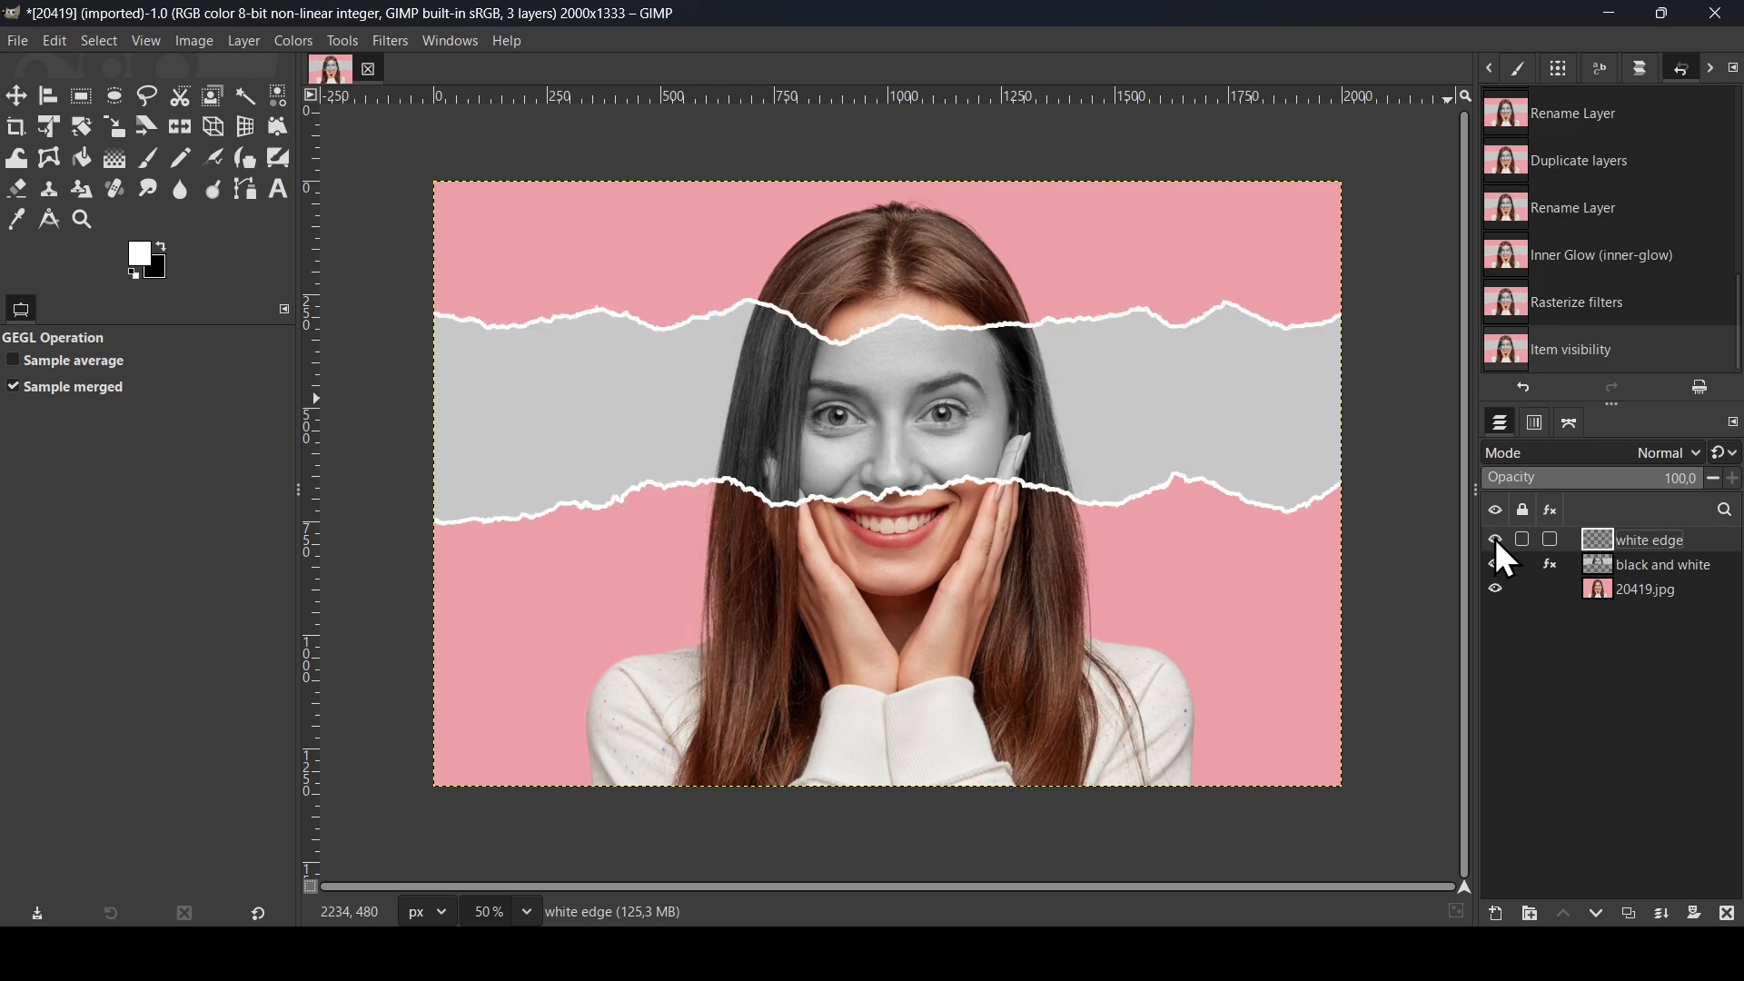
Hide and show the white edge layer to compare the strip with and without its torn border.
left_click(1496, 538)
left_click(1496, 538)
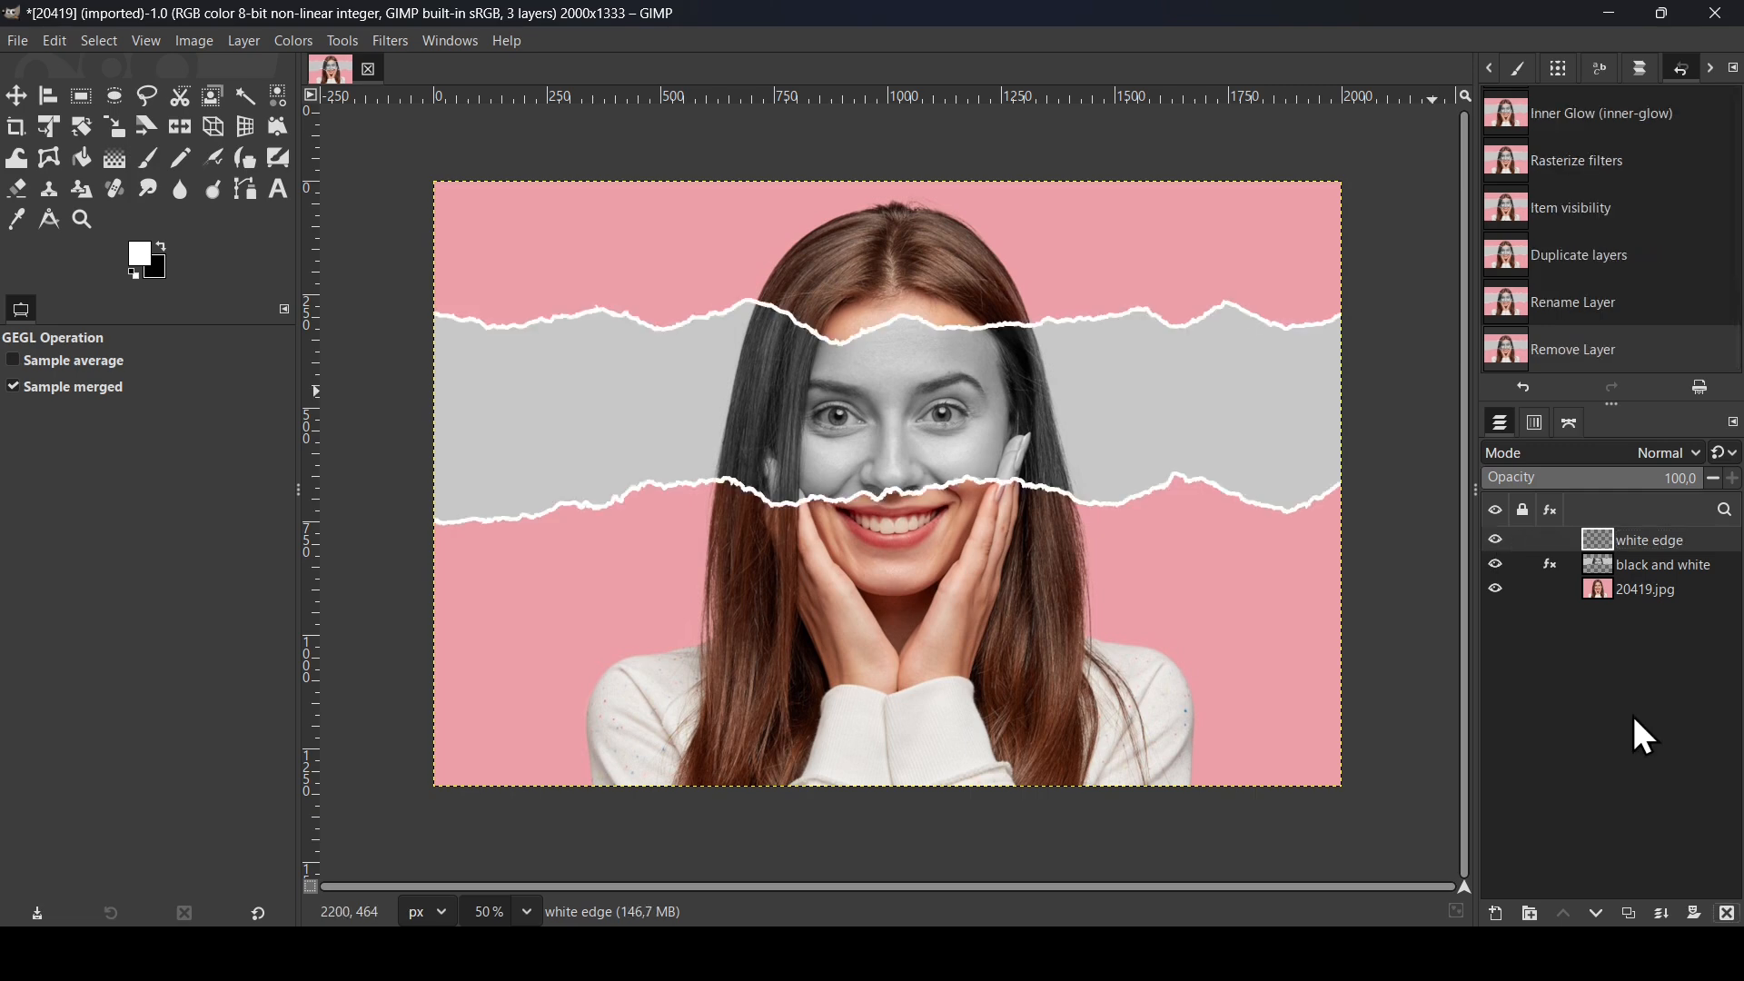
left_click(1495, 540)
left_click(1495, 540)
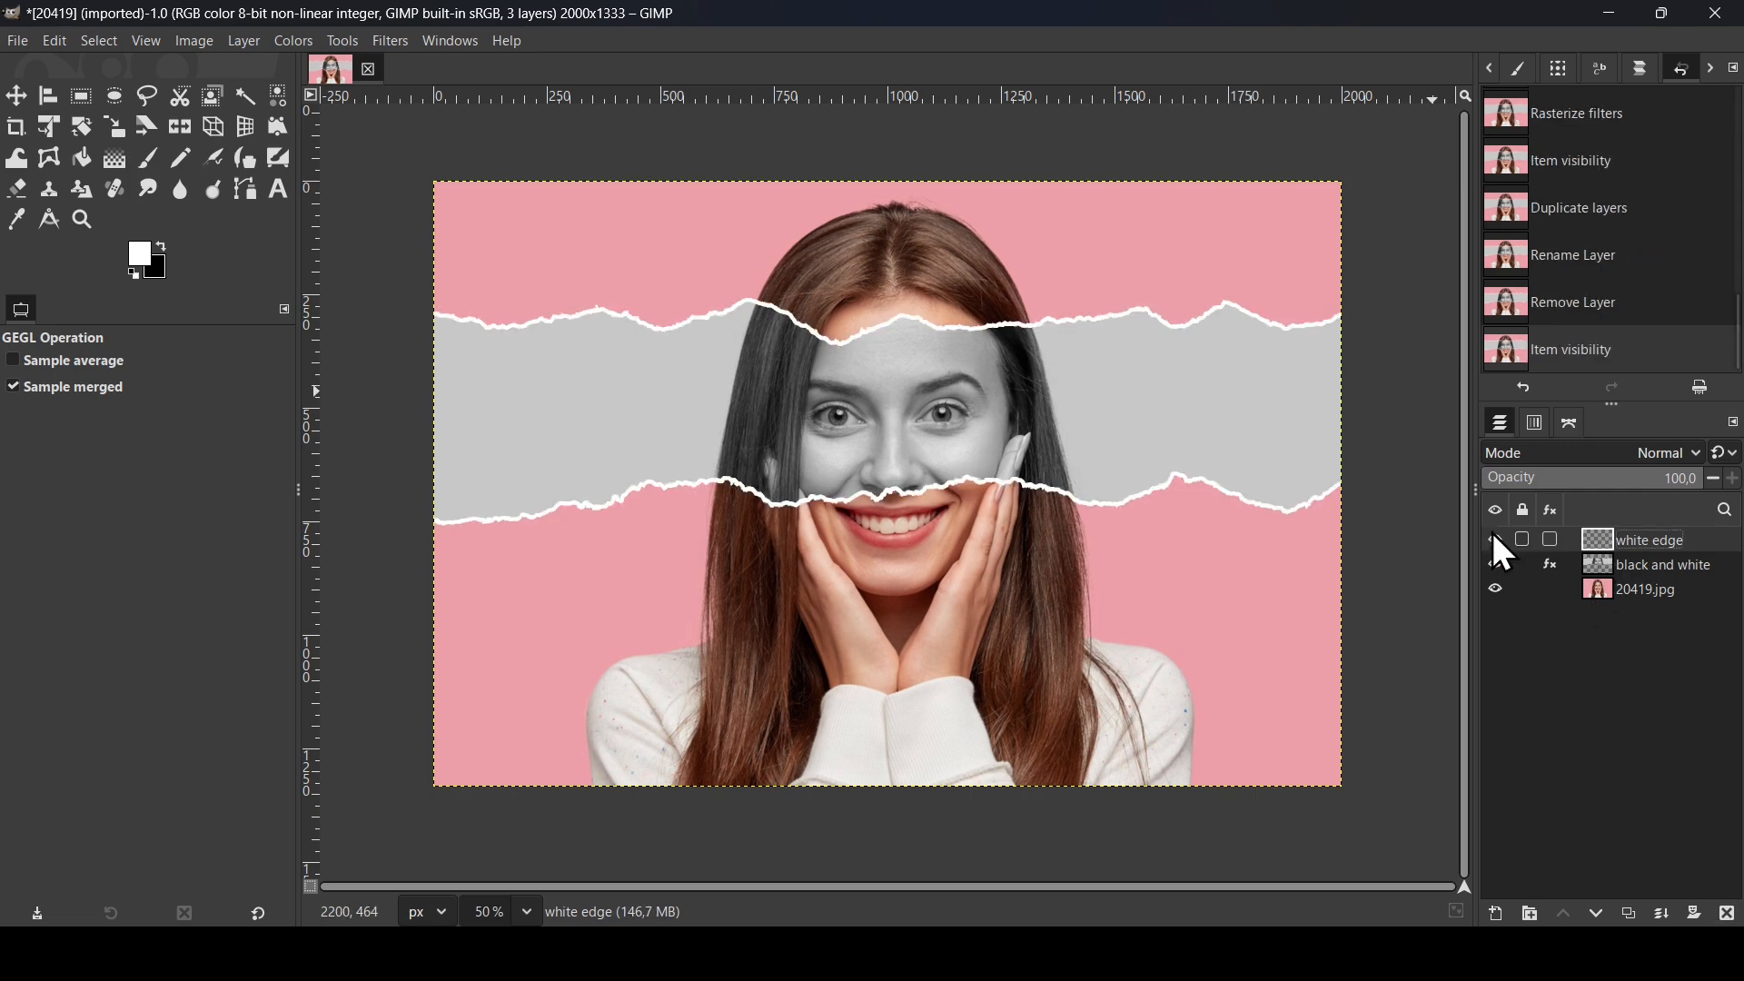
Create a selection from the white edge layer's alpha and grow it by 3 px.
right_click(1601, 543)
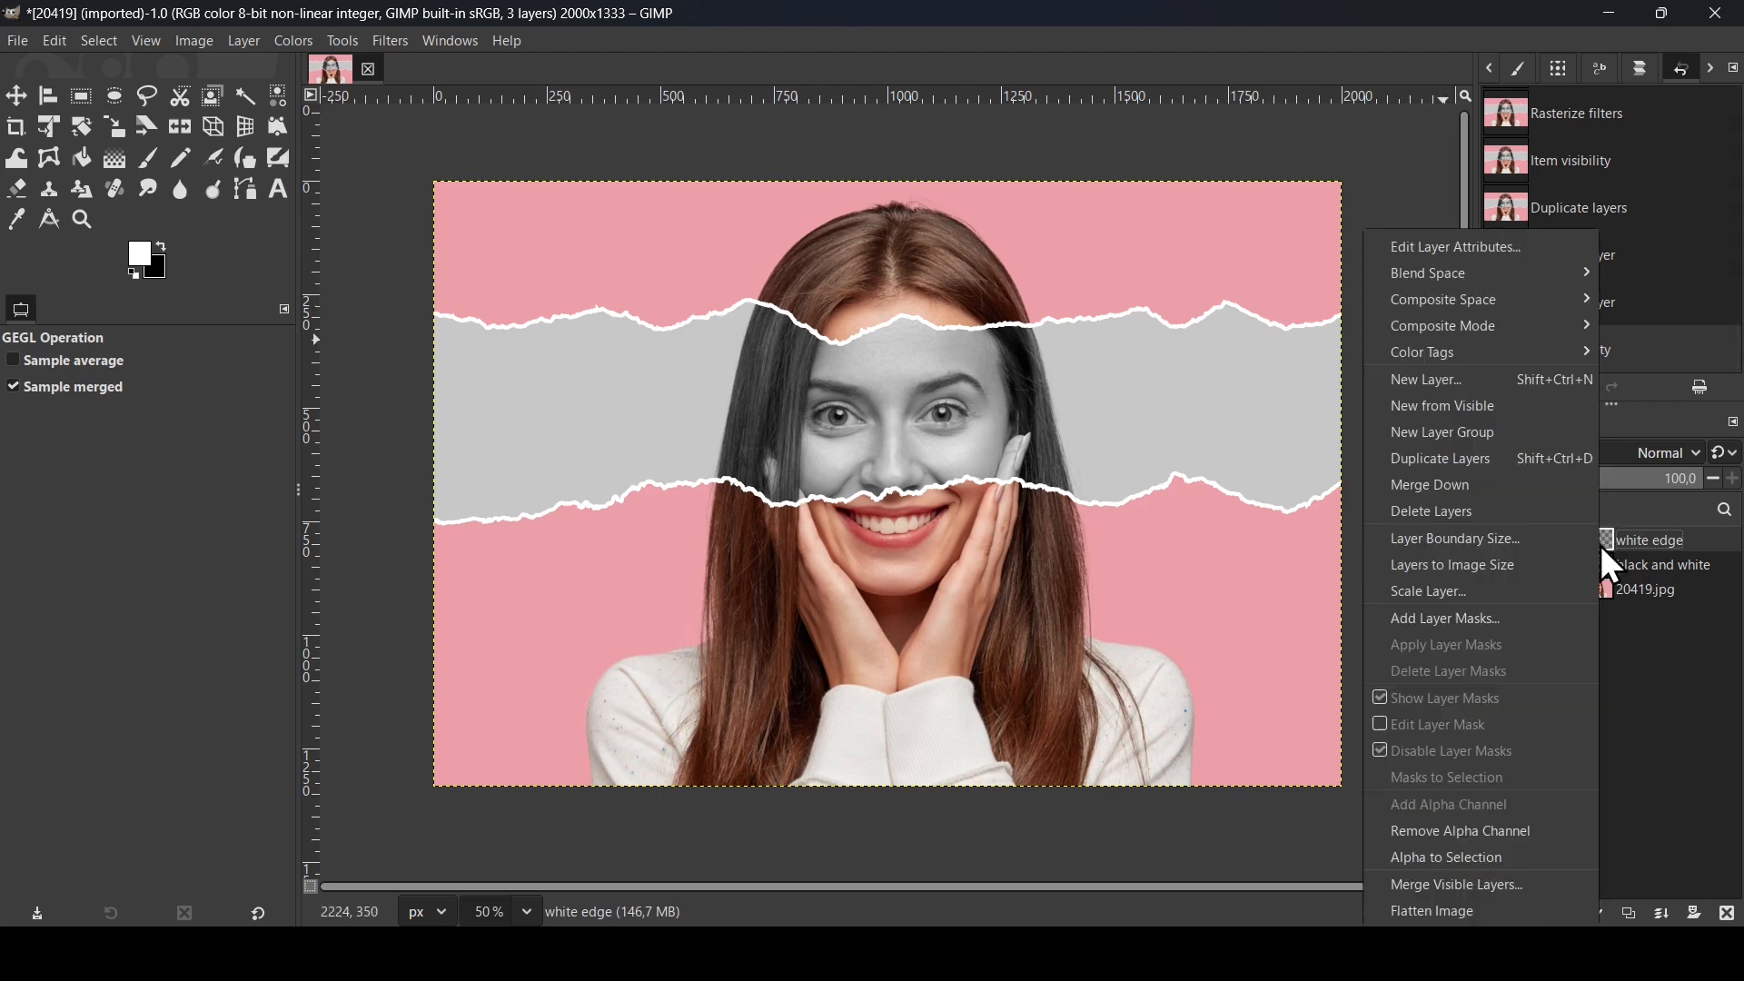
left_click(1479, 859)
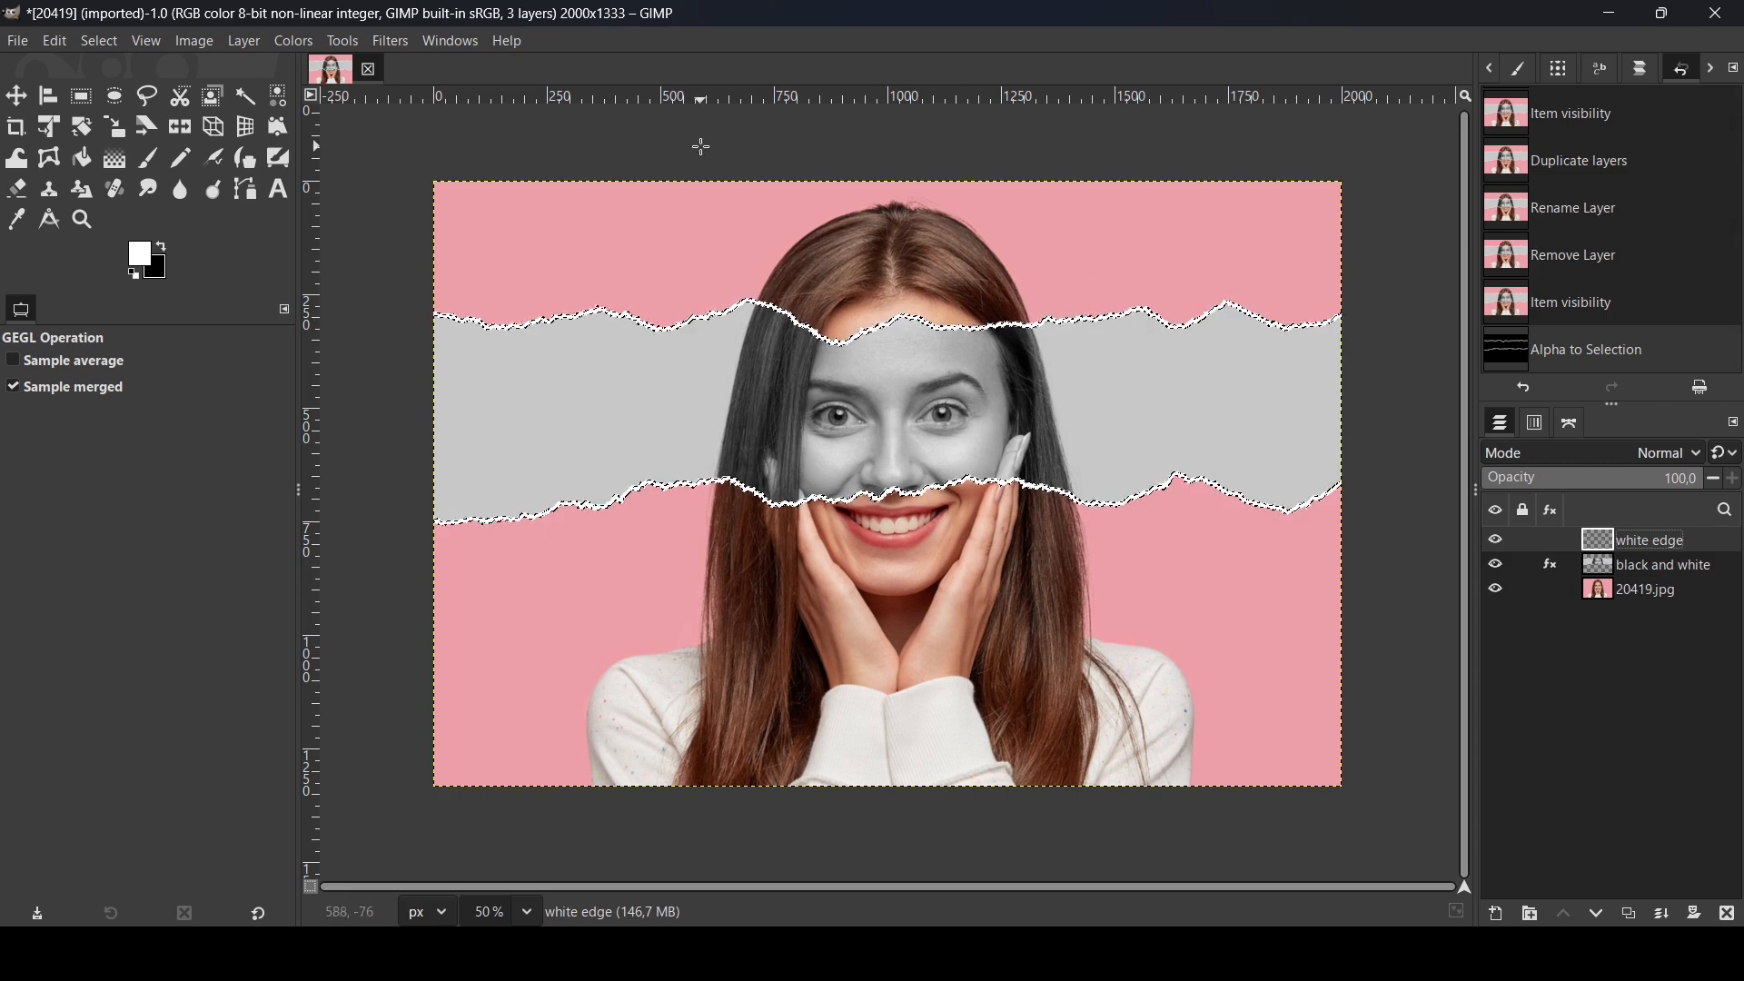
left_click(95, 42)
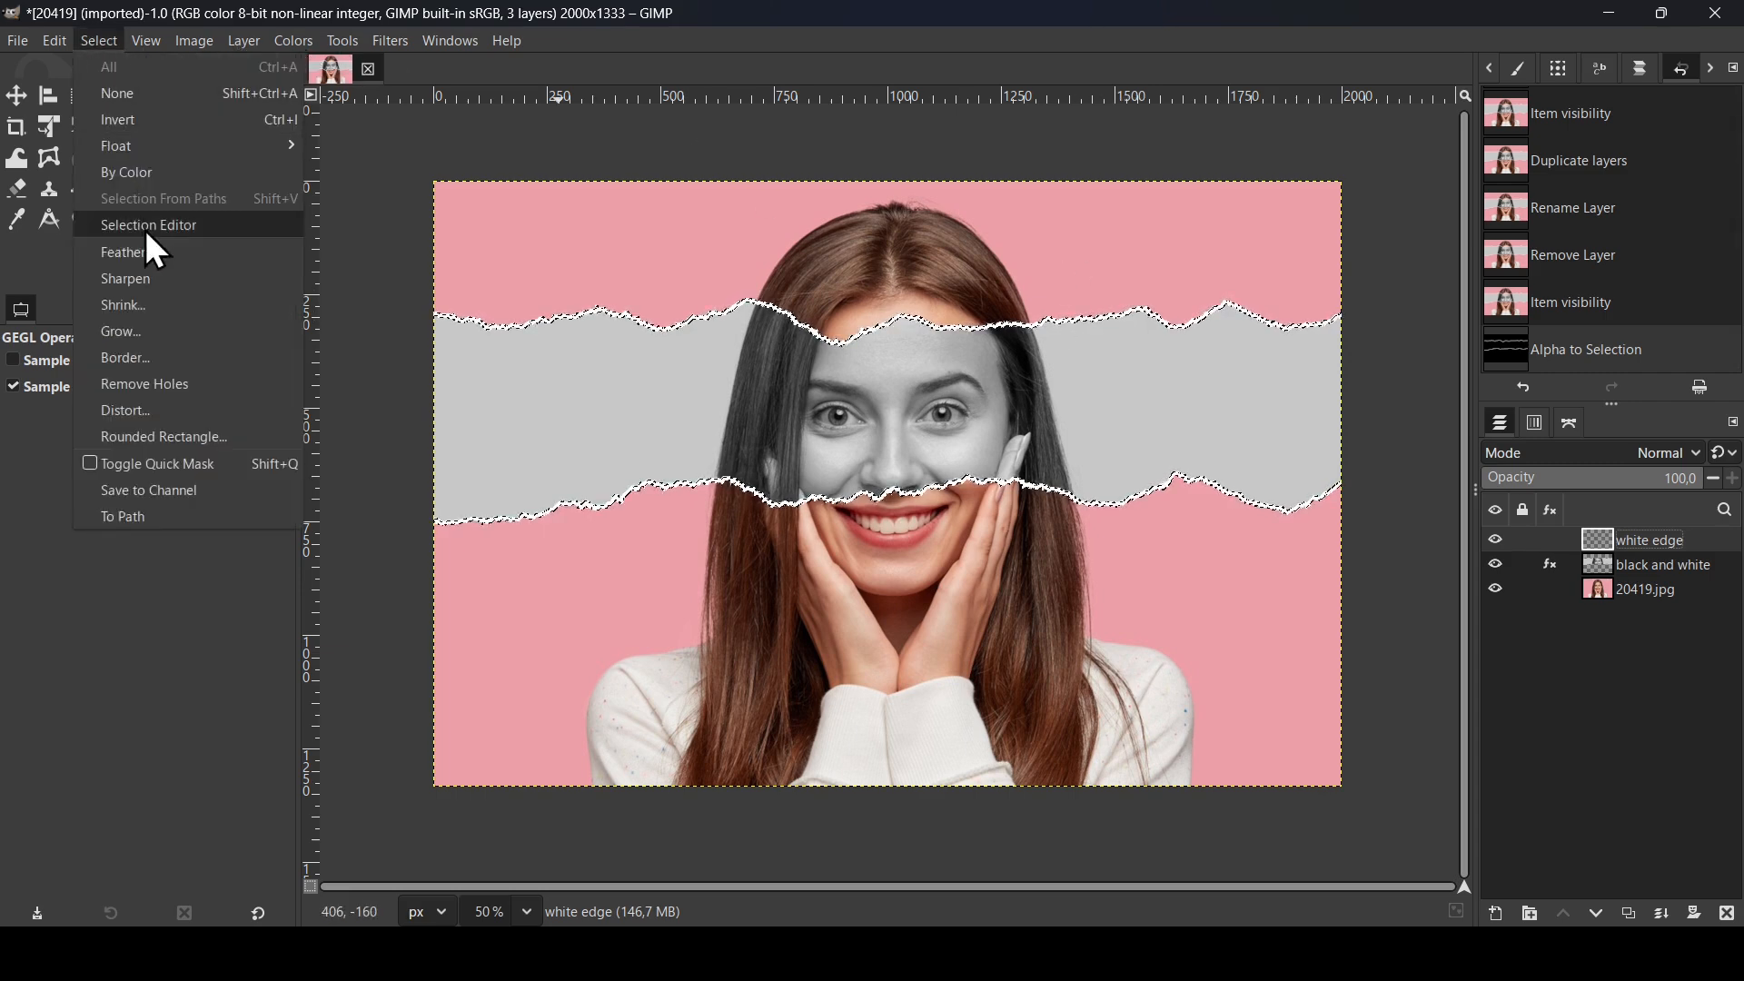
left_click(147, 331)
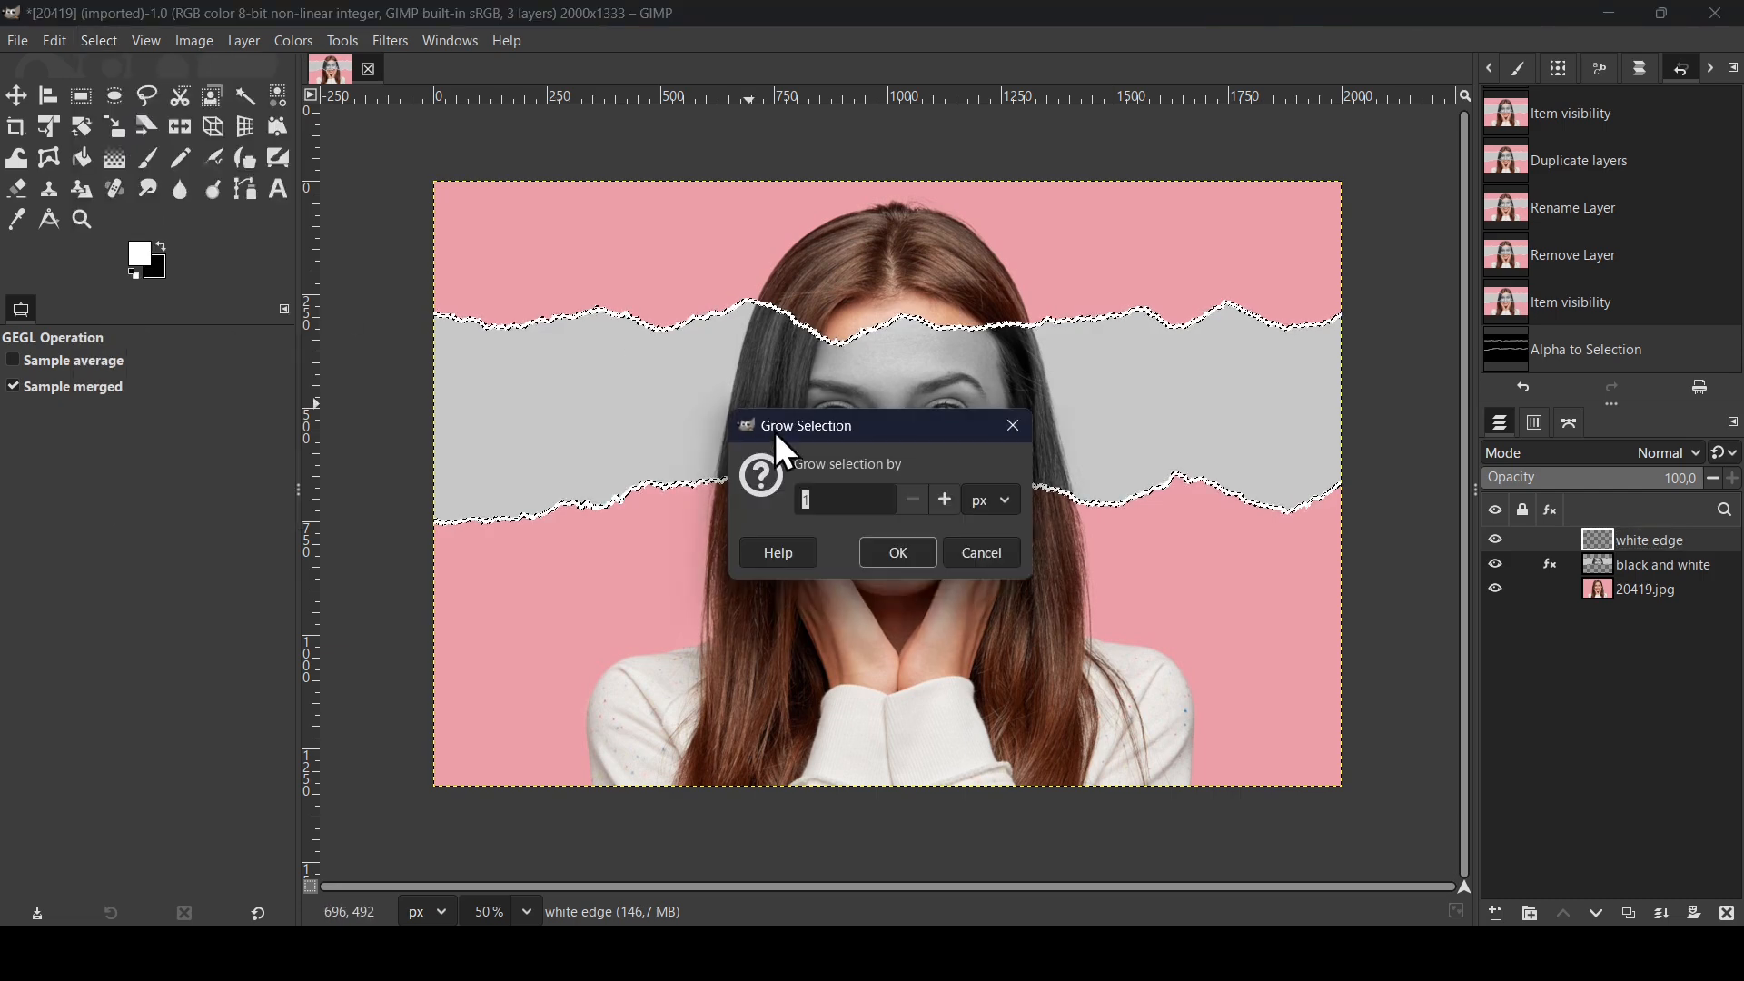
type("3")
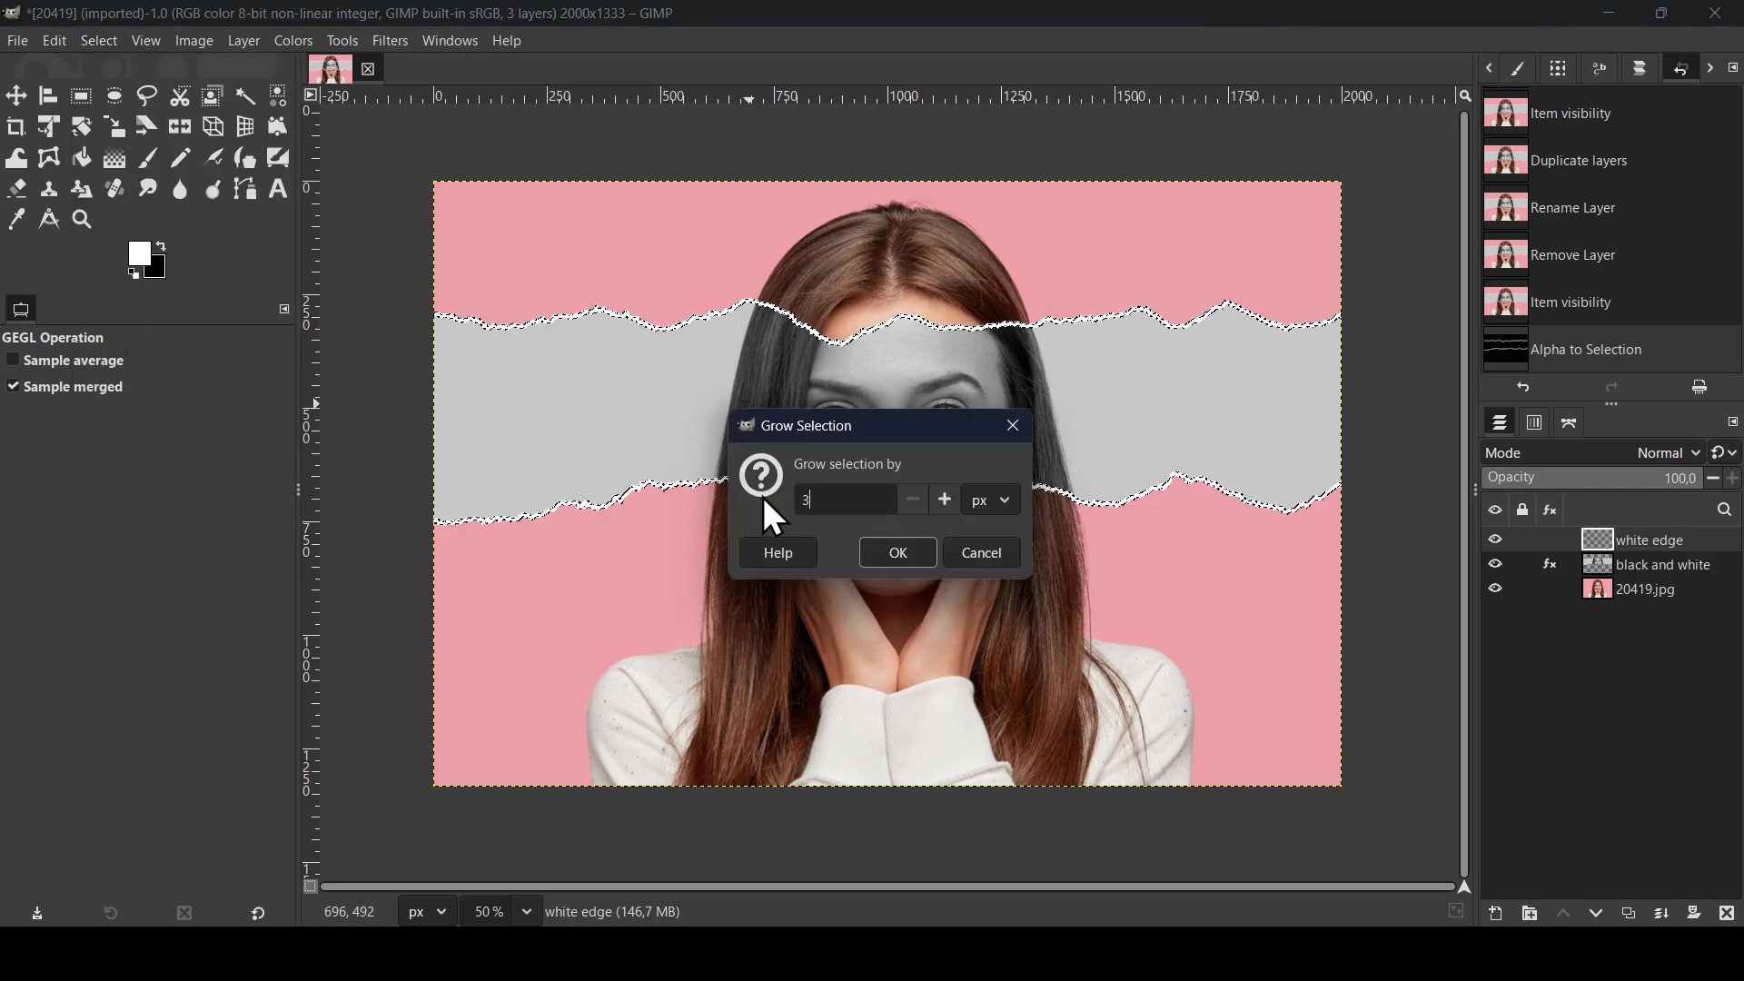
left_click(919, 557)
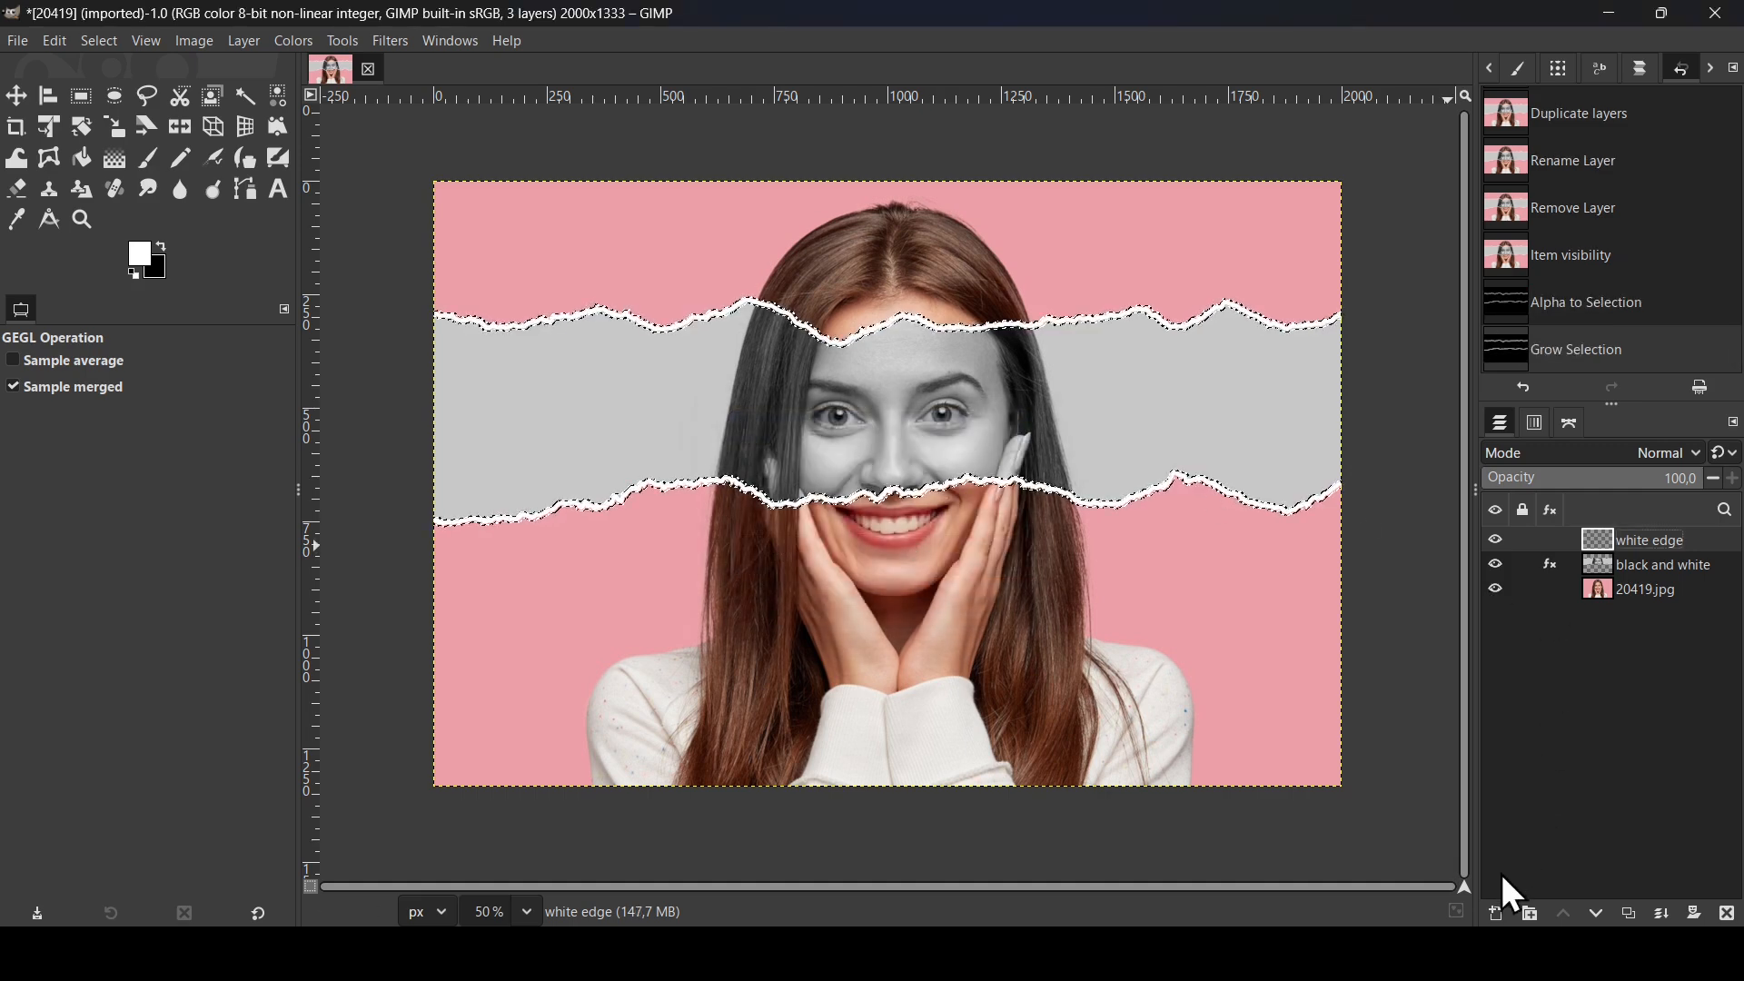
Add a new transparent layer, fill the grown edge selection on it with black, and clear the selection.
left_click(1499, 915)
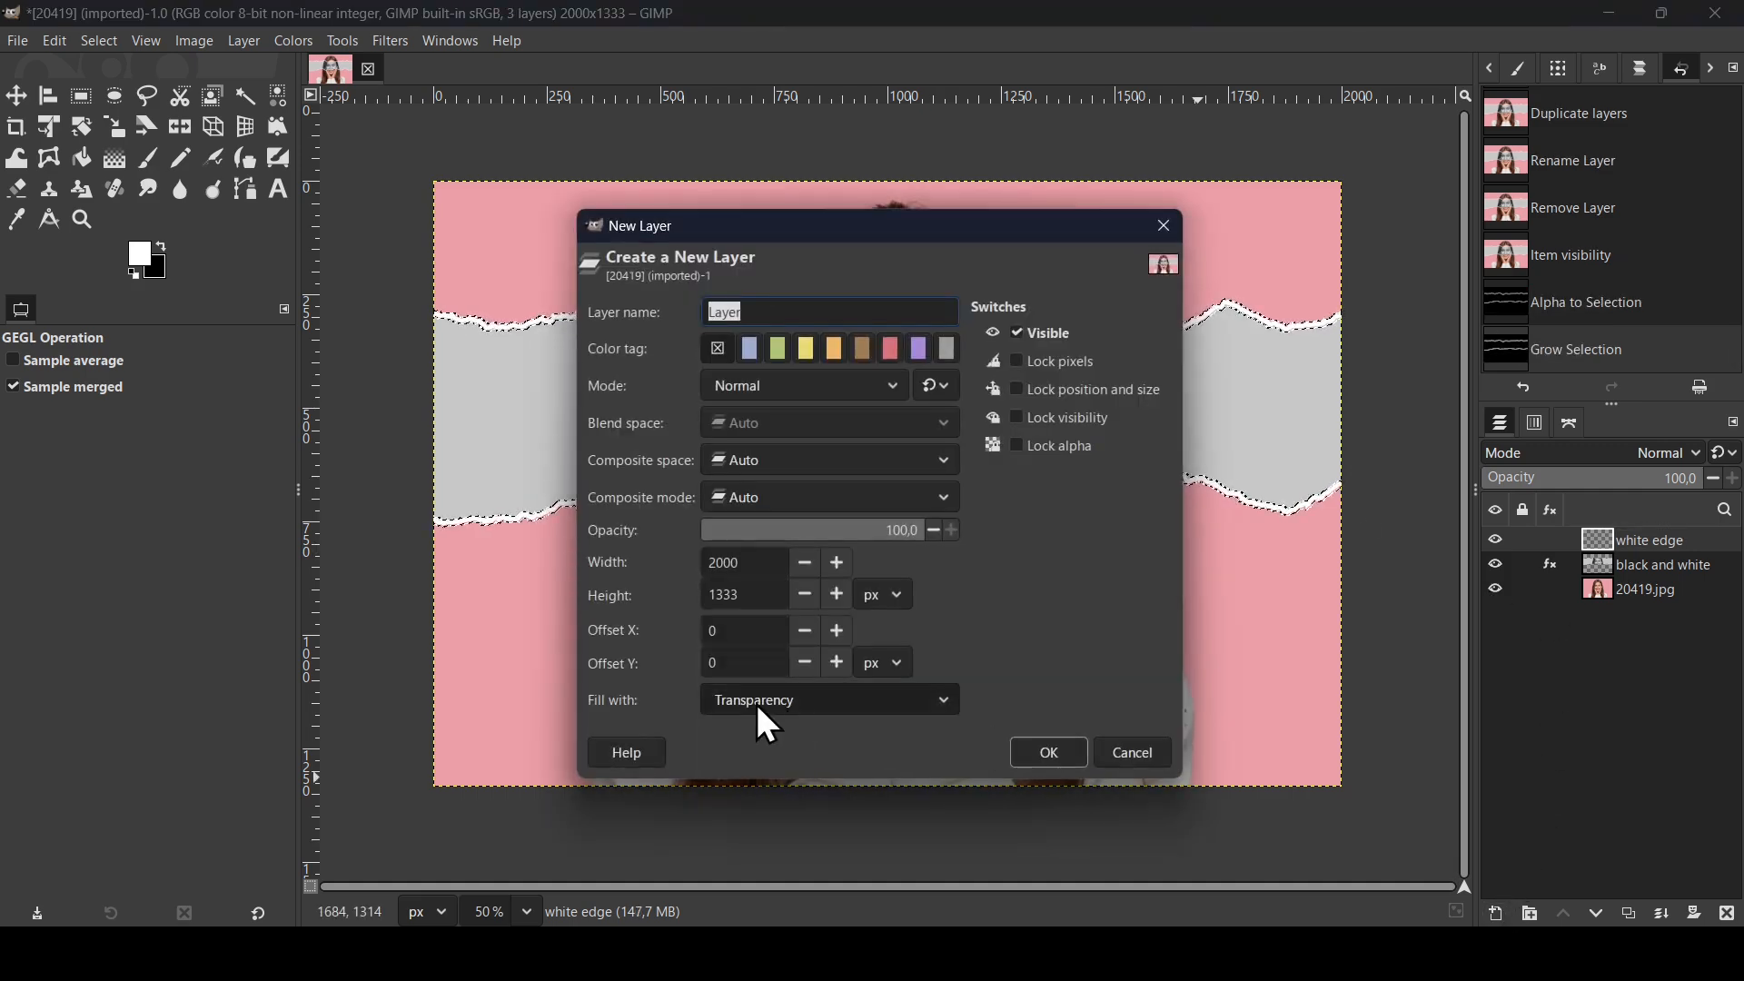
left_click(1071, 760)
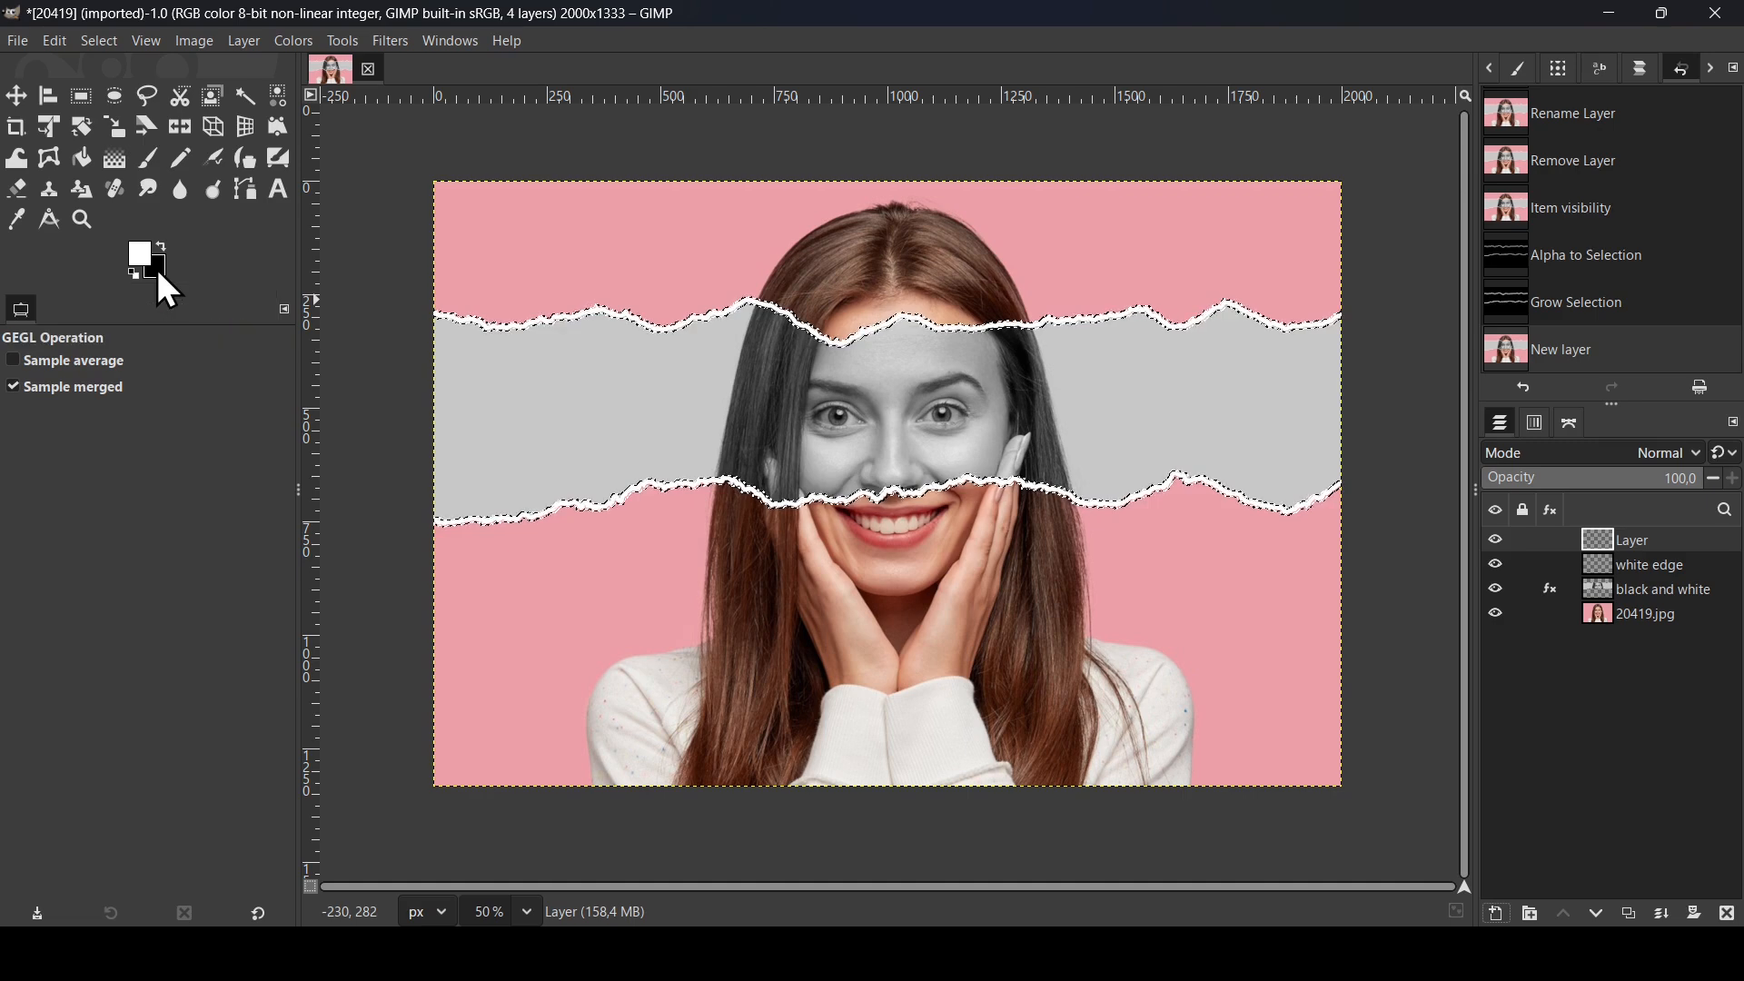
left_click_drag(165, 270, 822, 365)
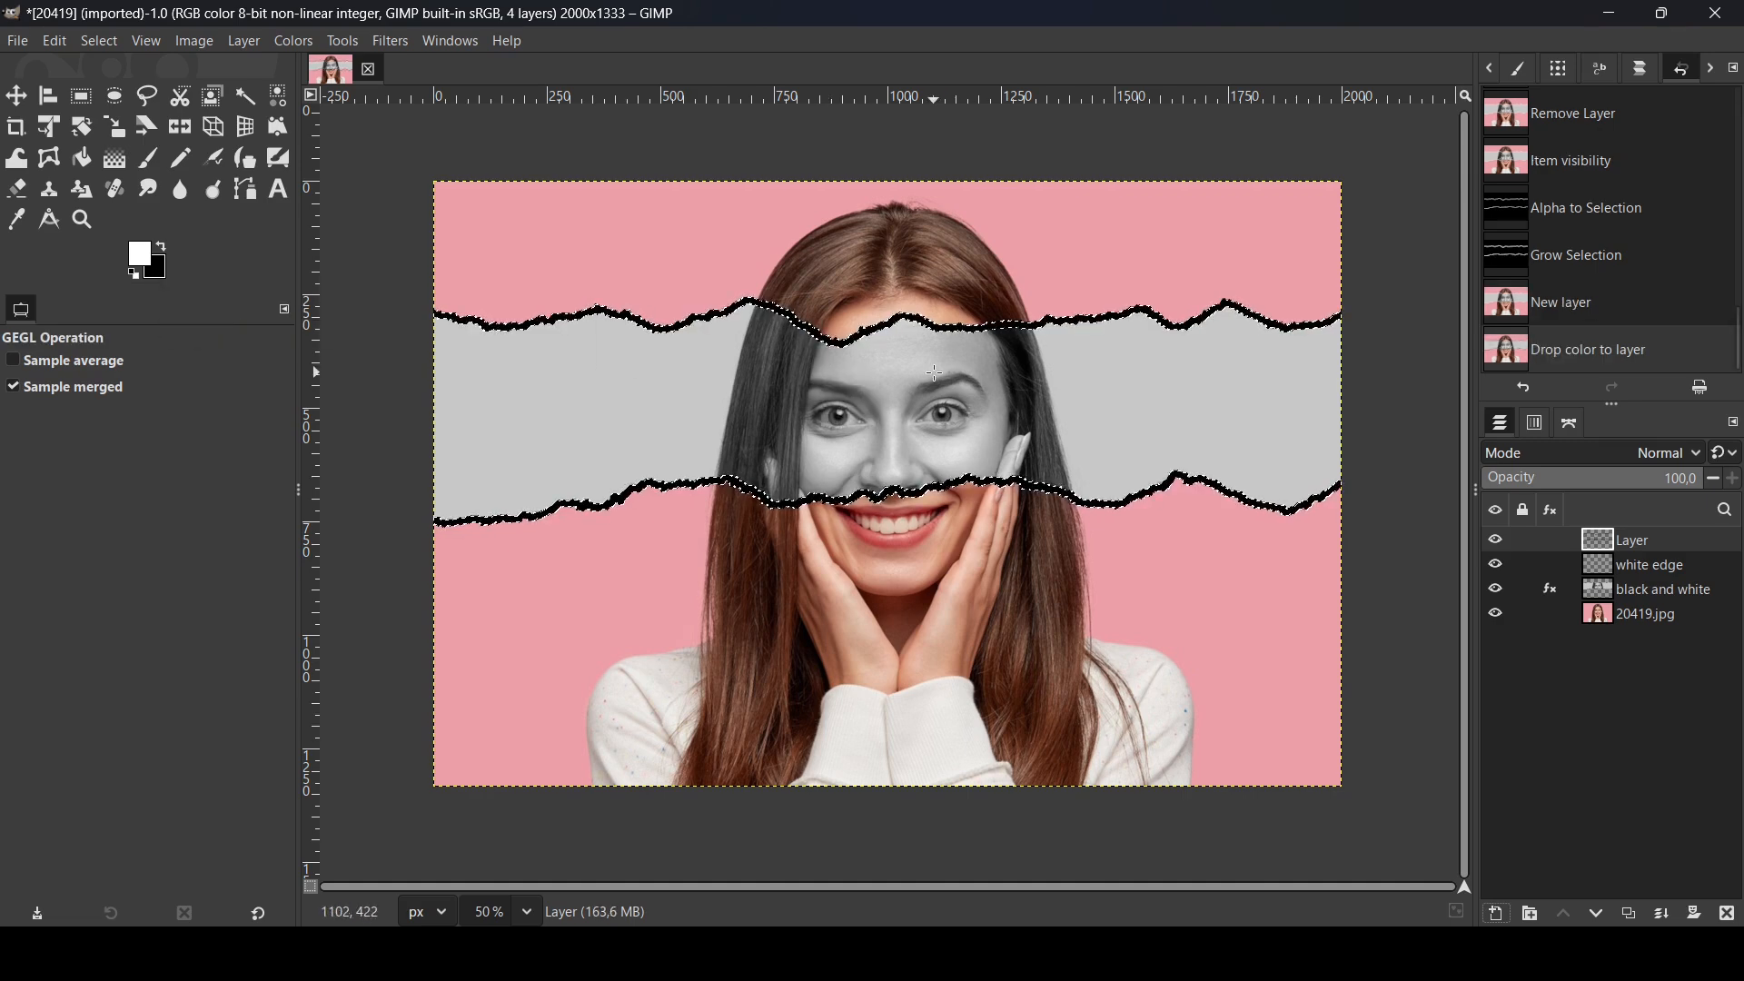
left_click(97, 42)
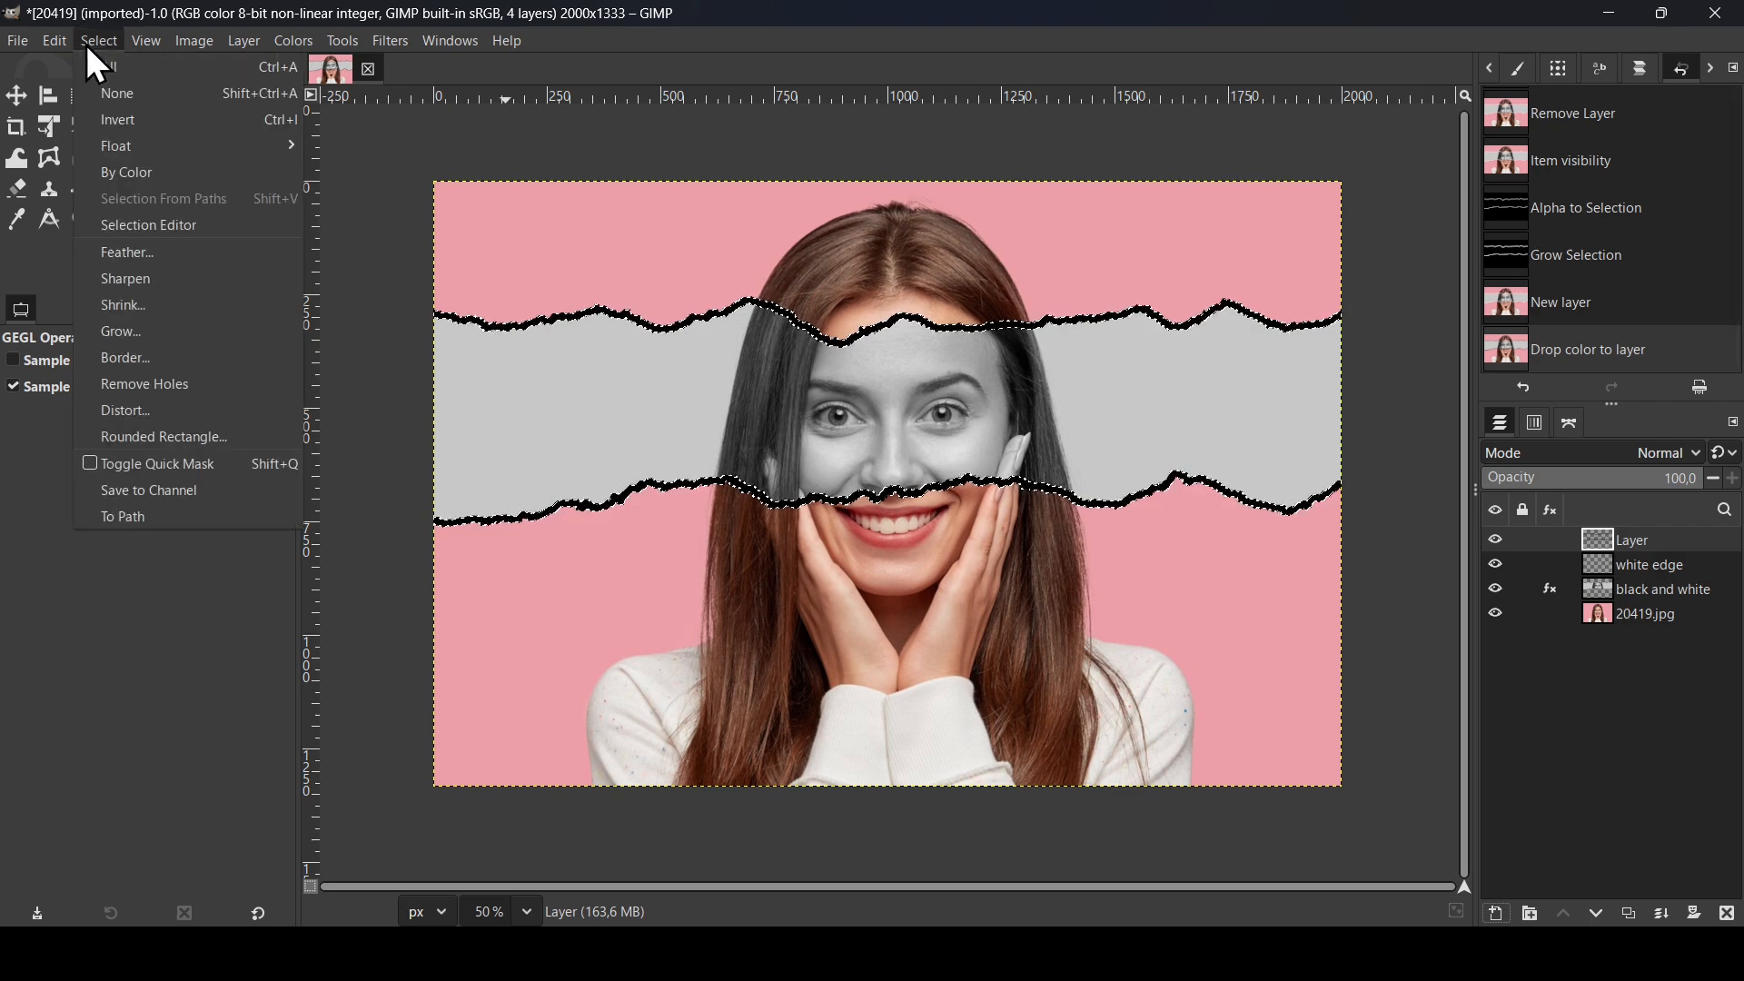
left_click(115, 95)
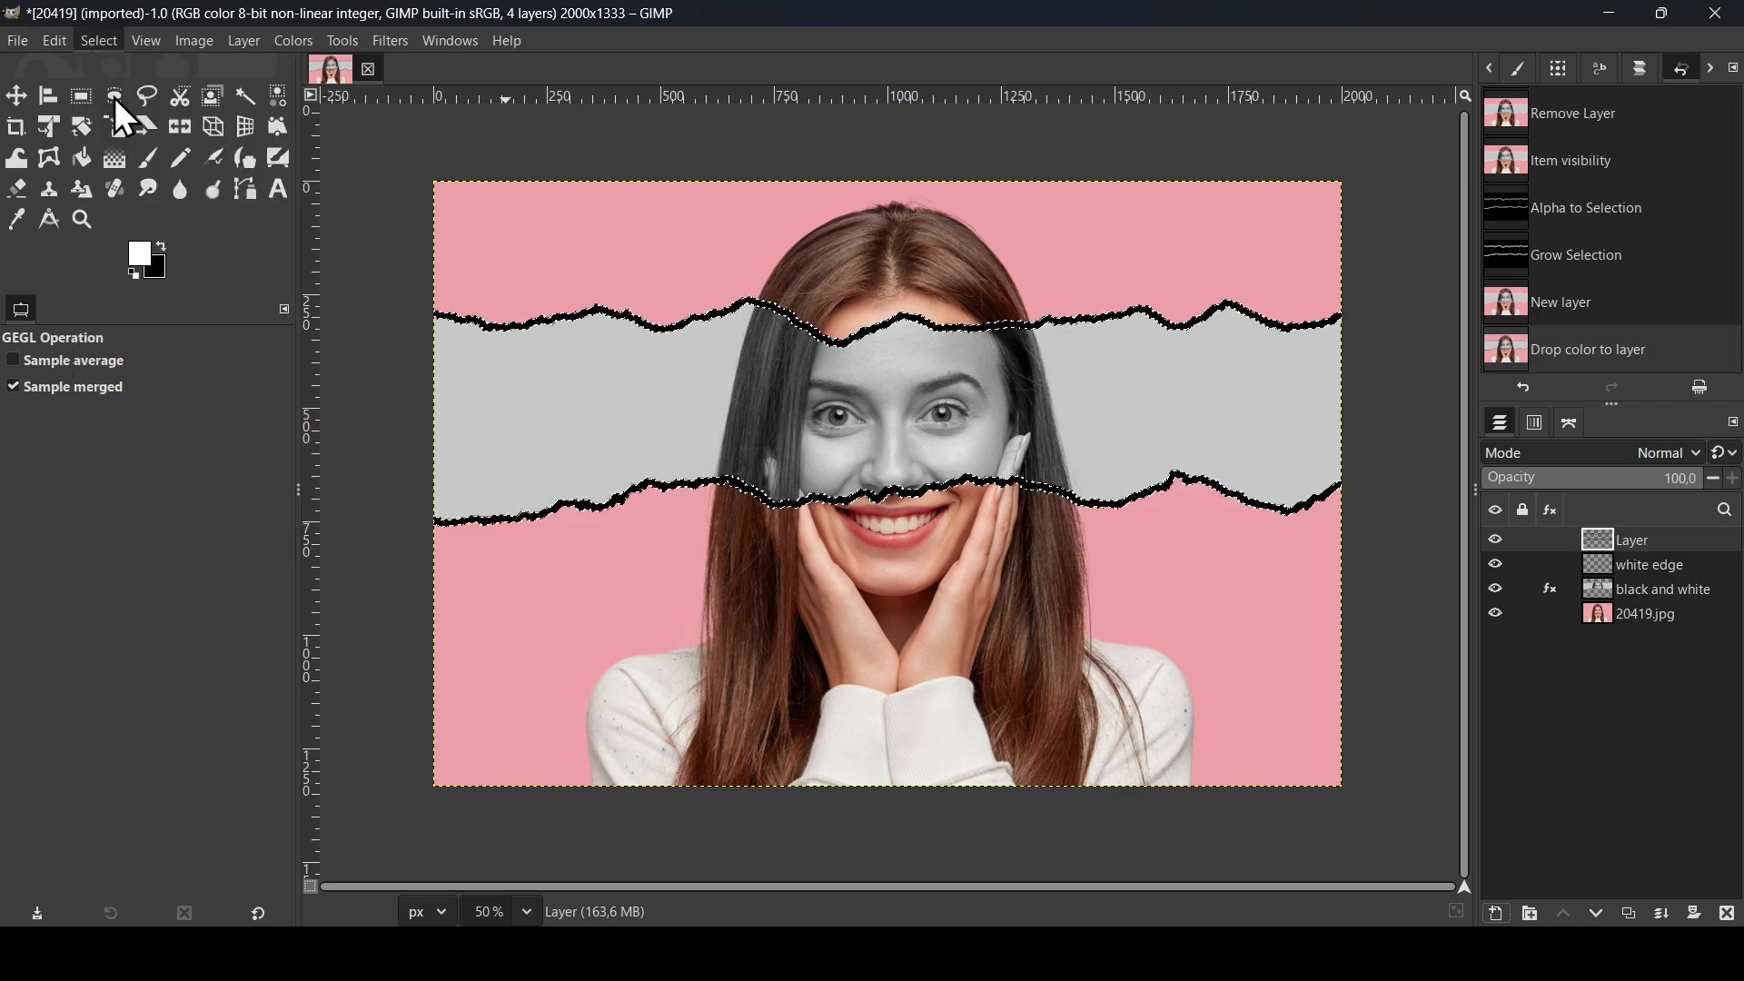
Rename the black-filled layer "shadow" and move it directly below the white edge layer.
double_click(1653, 537)
type("shad")
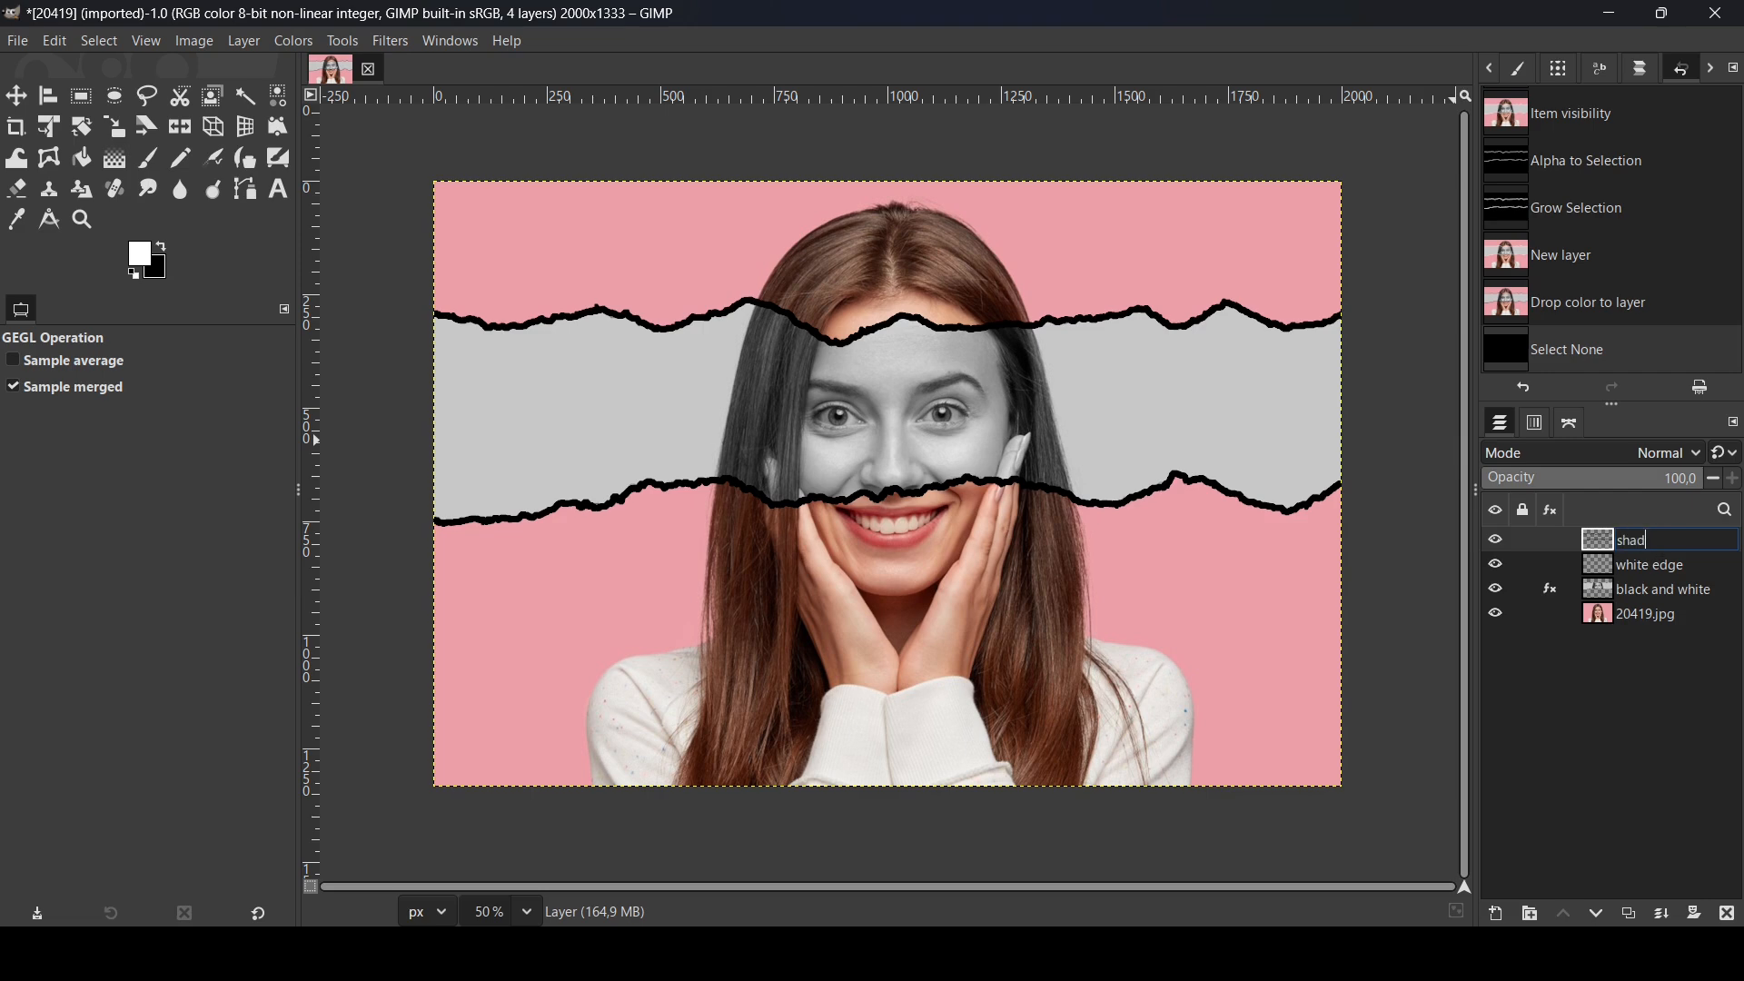
type("ow")
key("Return")
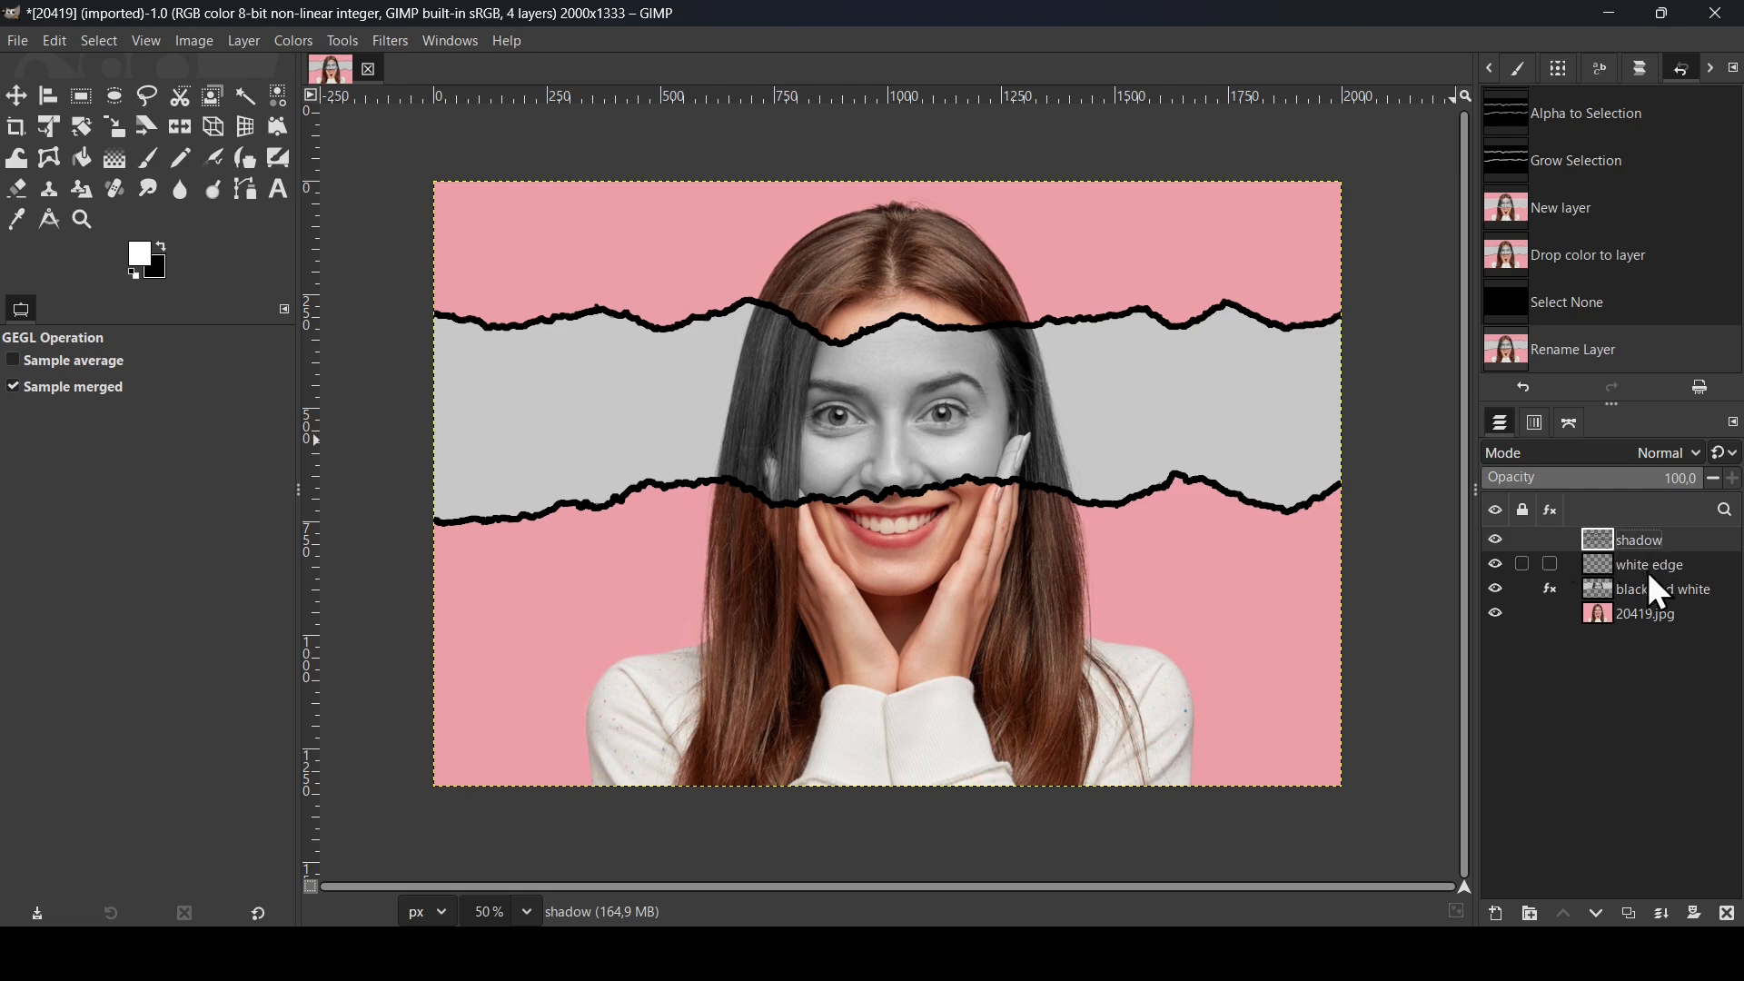
left_click_drag(1598, 536, 1599, 570)
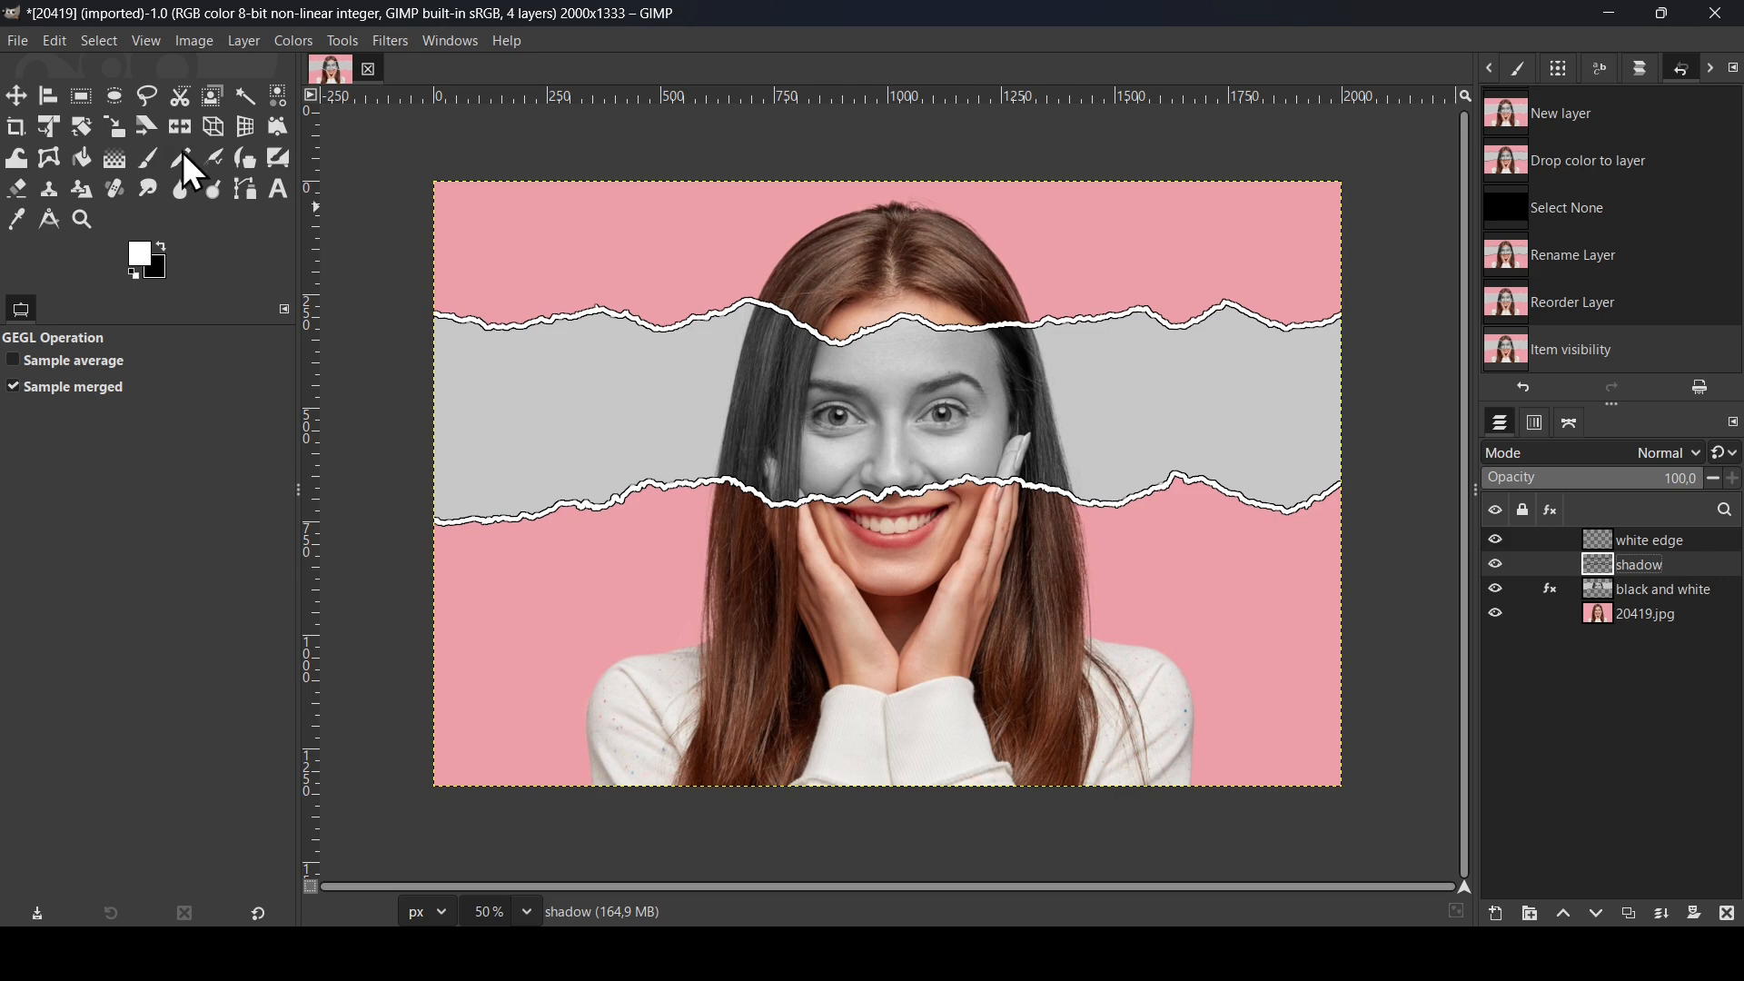
Scale the shadow layer to 2000 × 1257 px and shift it slightly upward so the shadow falls inside the strip.
left_click(114, 127)
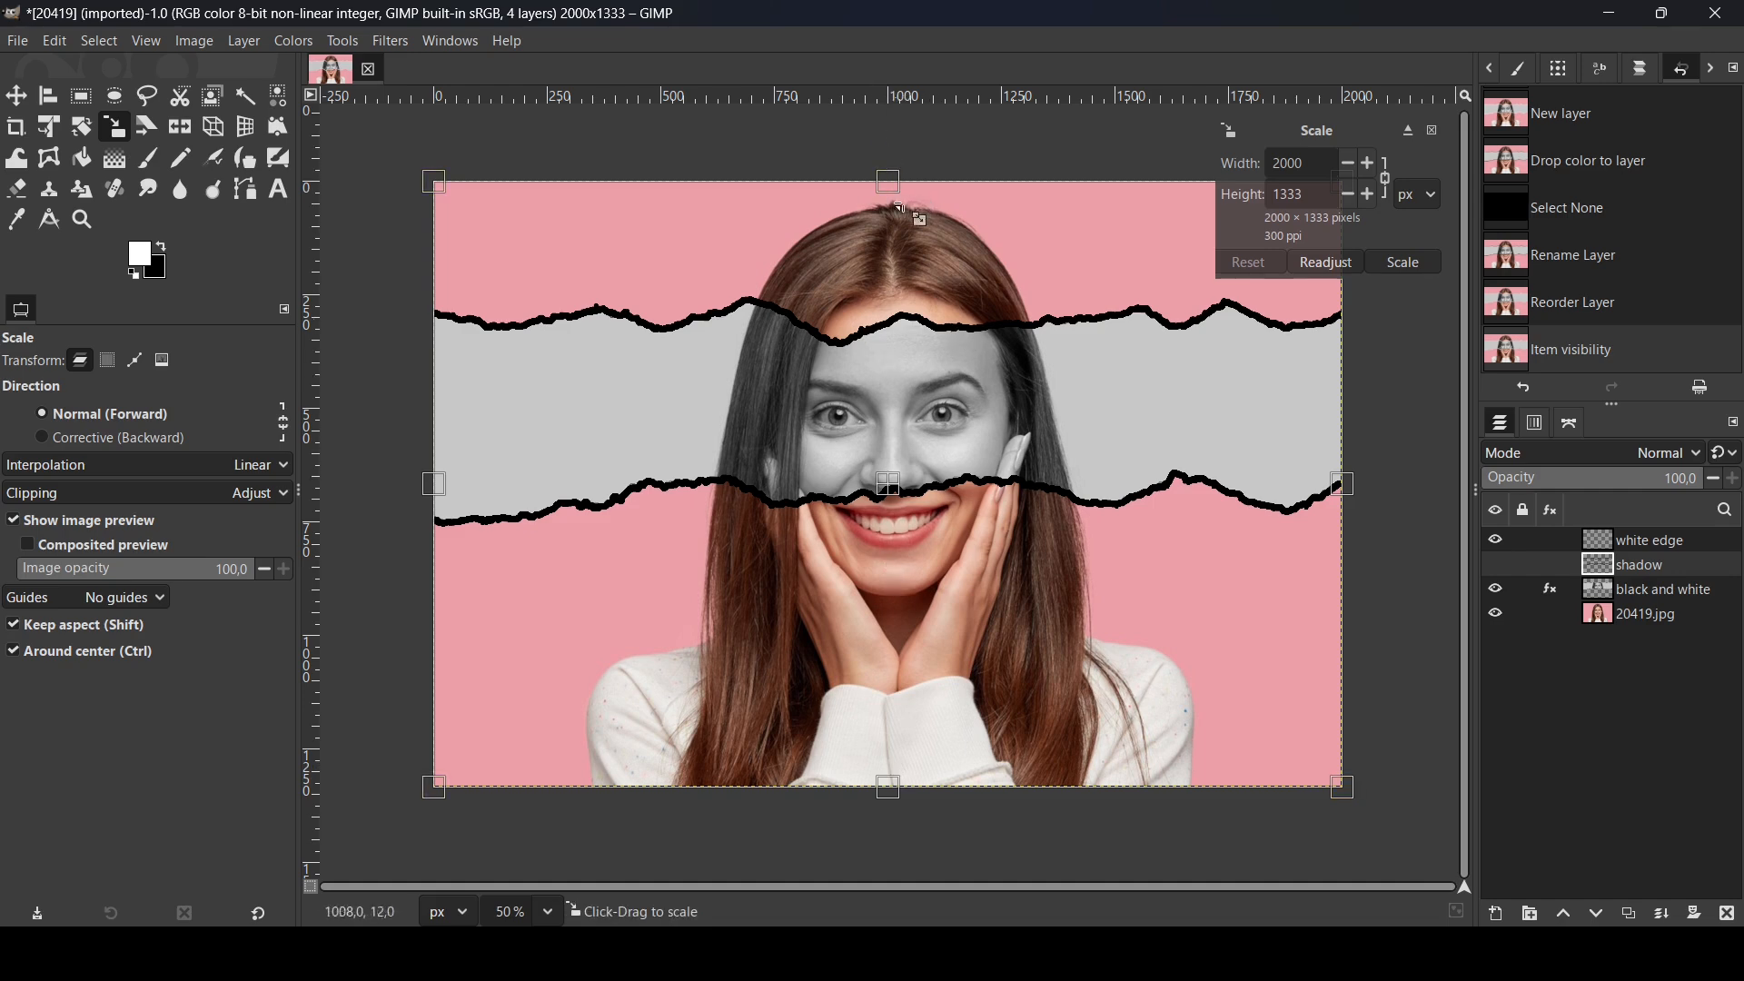
left_click_drag(883, 828, 888, 768)
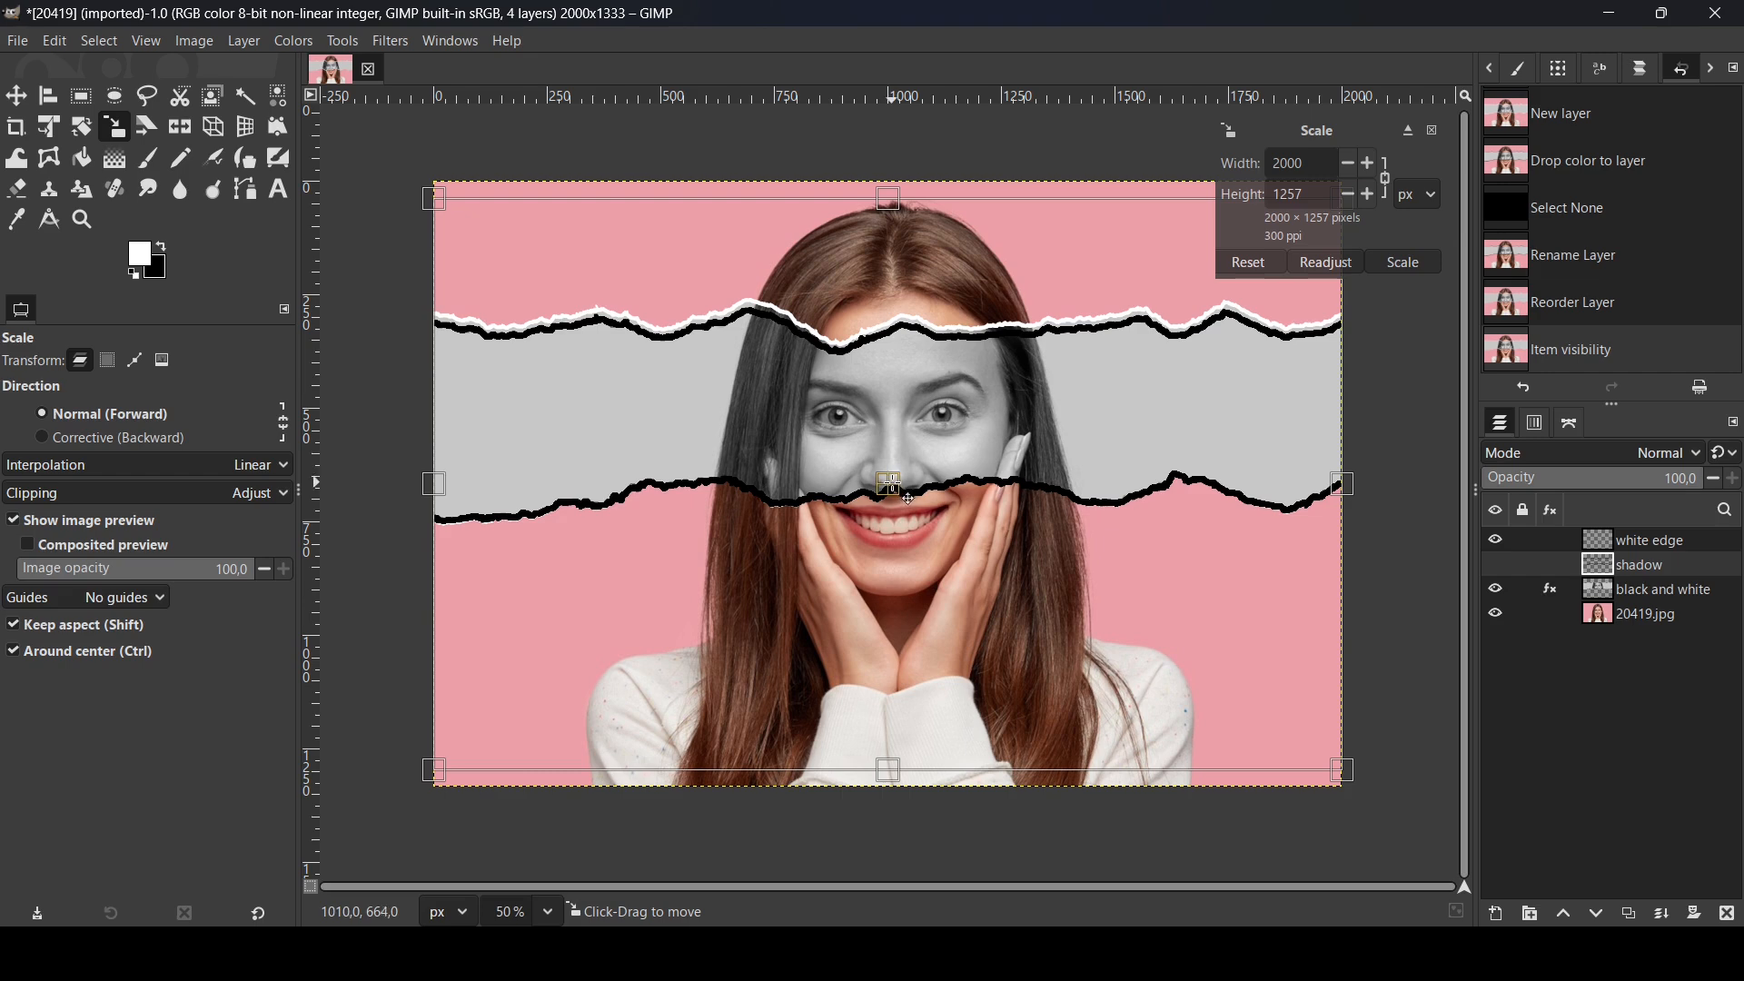
left_click_drag(902, 502, 902, 497)
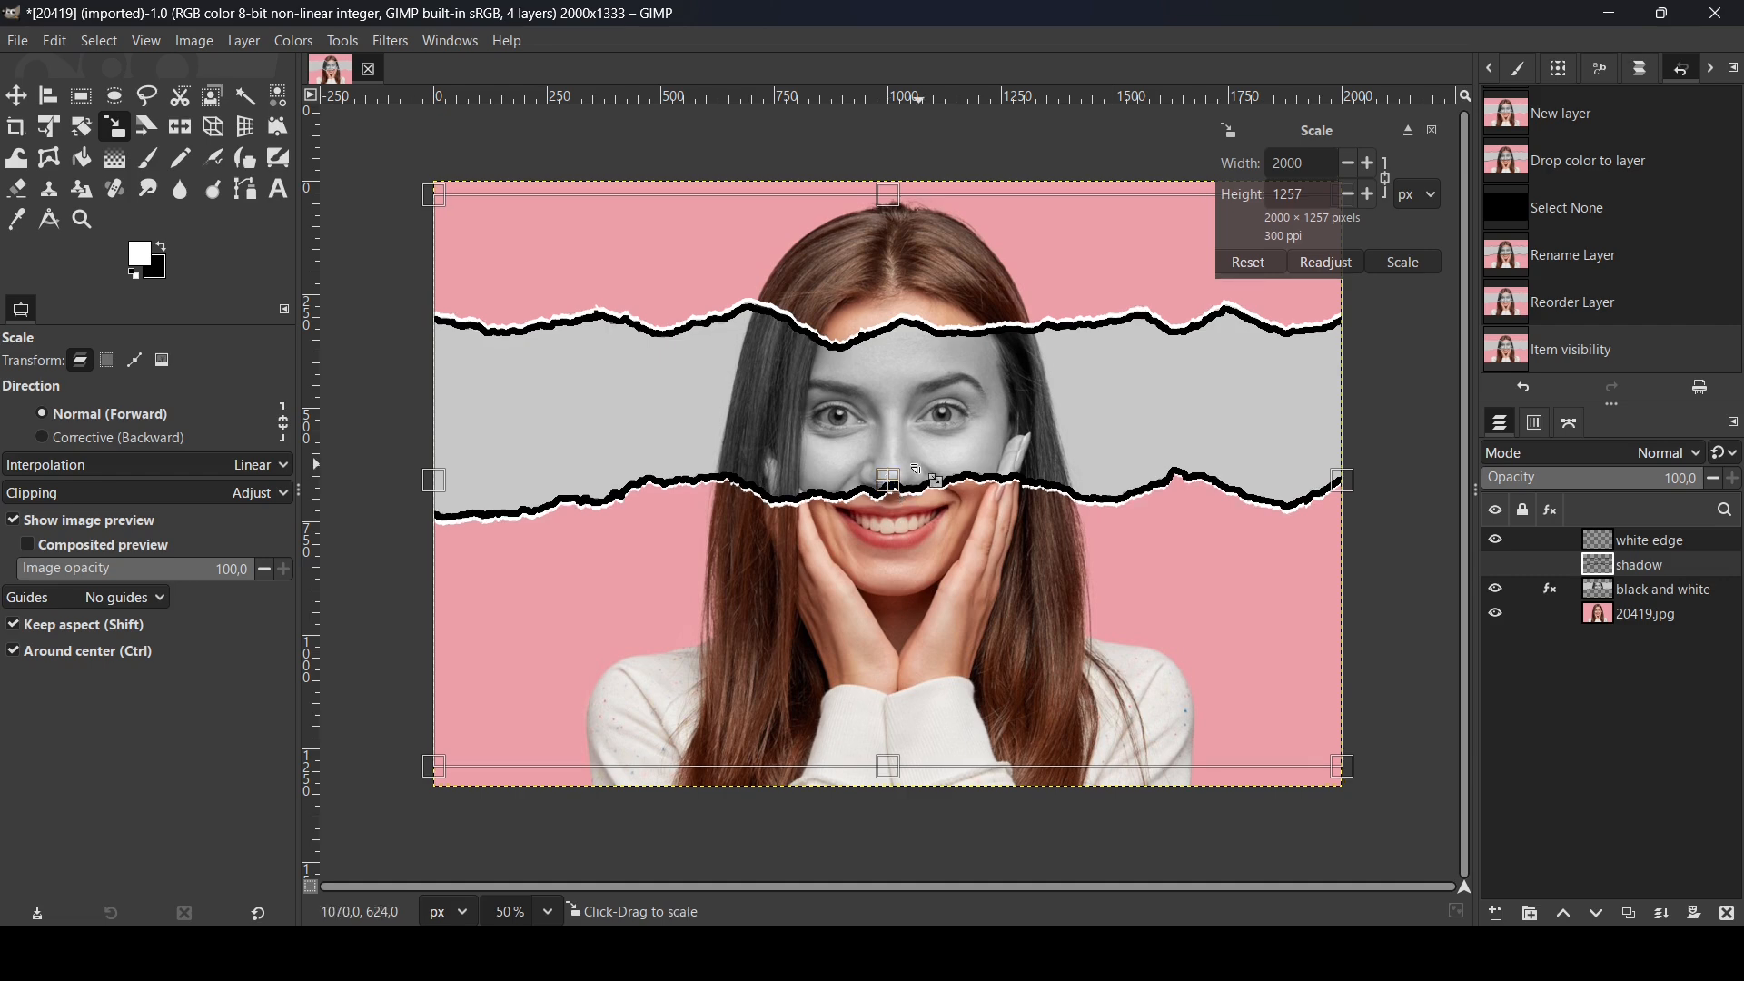
left_click(1423, 270)
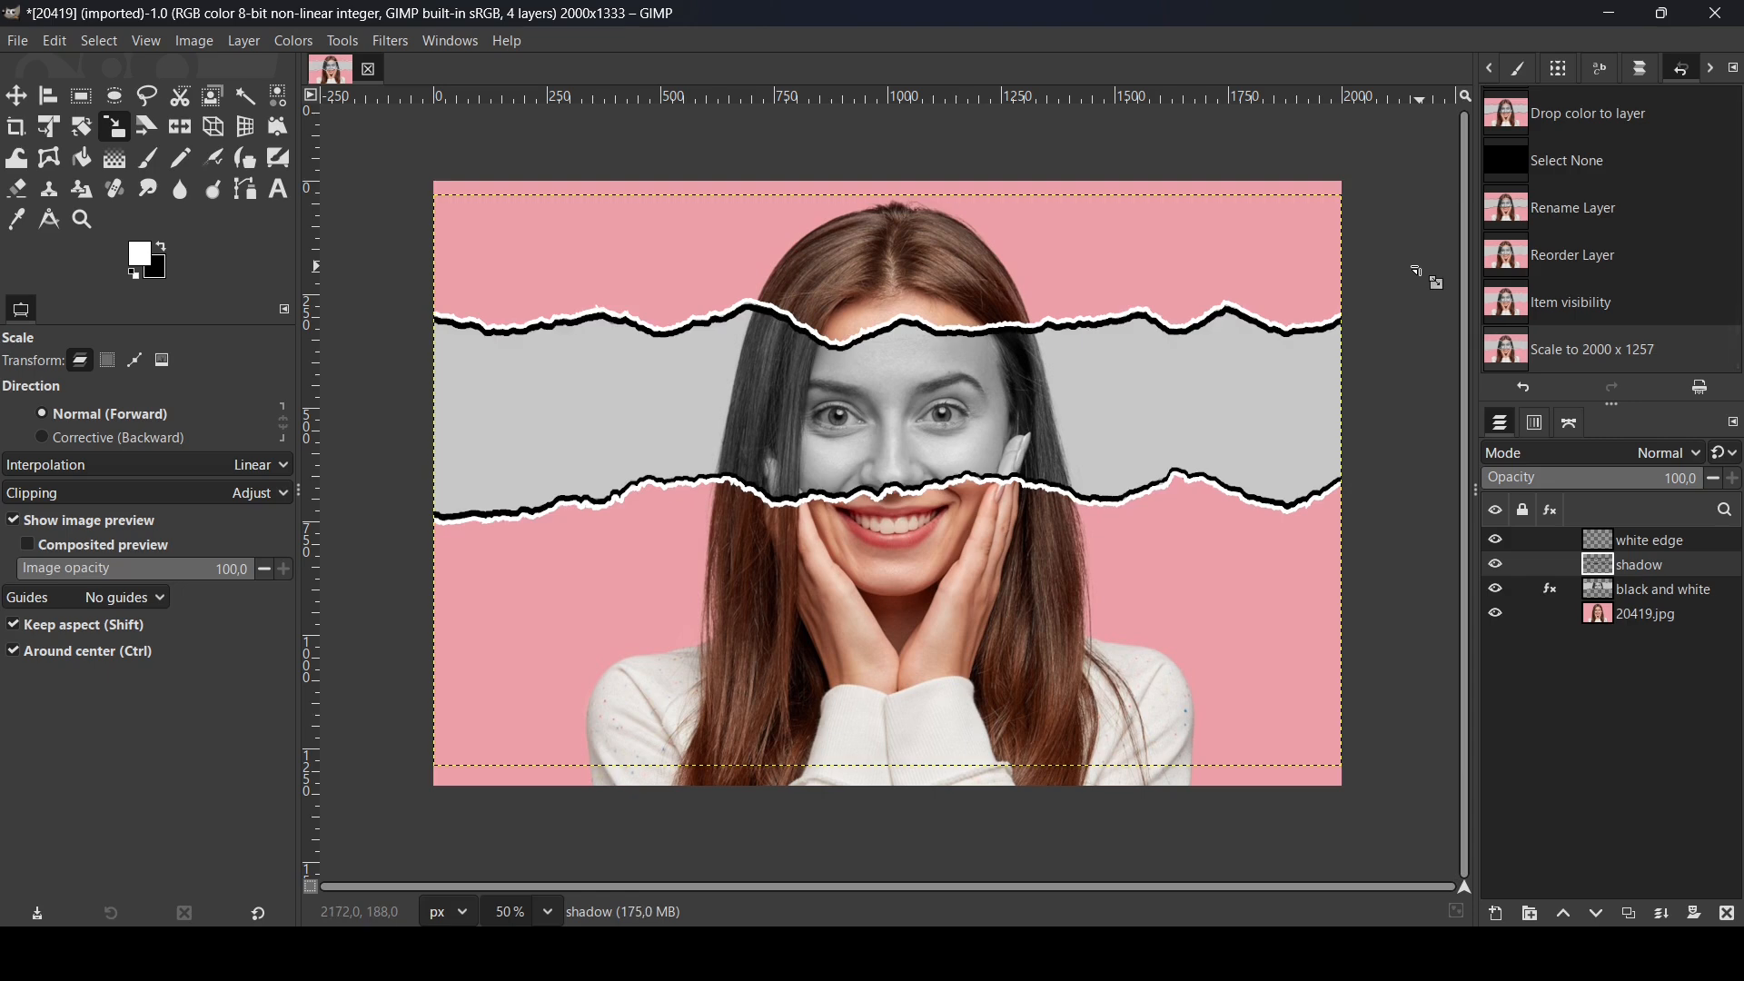
Apply a Gaussian Blur of size 4.59 in X and Y to the shadow layer.
left_click(390, 41)
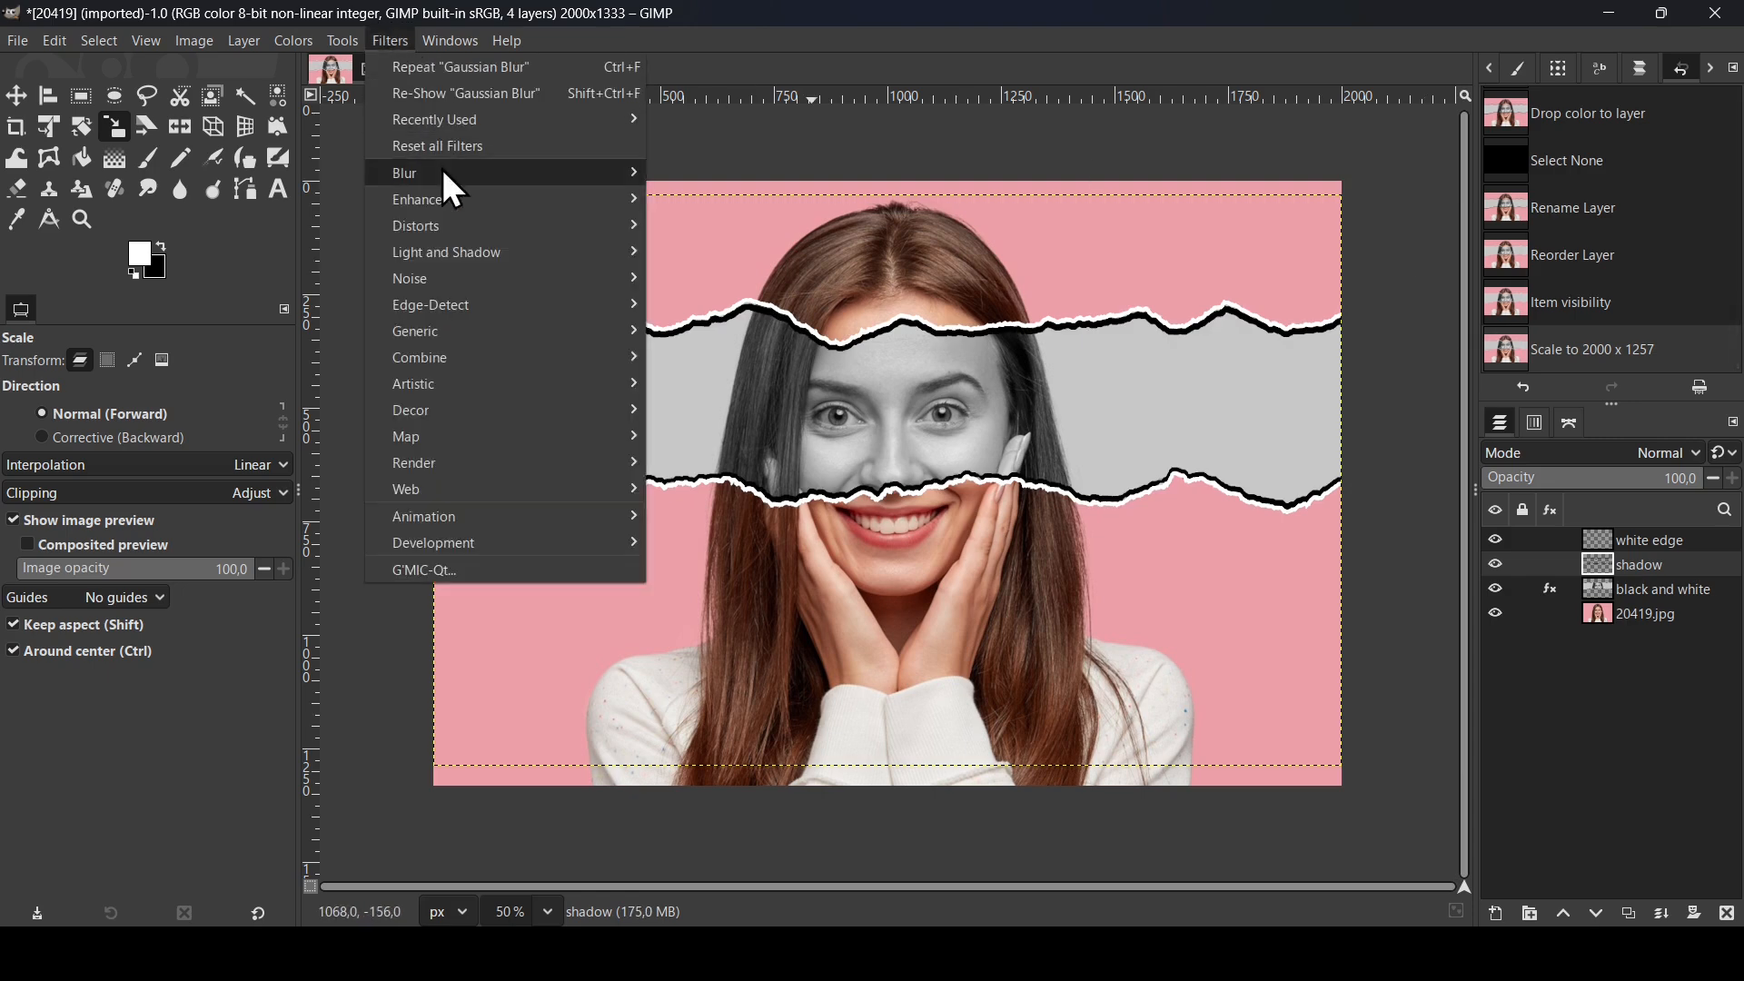
mouse_move(445, 173)
left_click(734, 200)
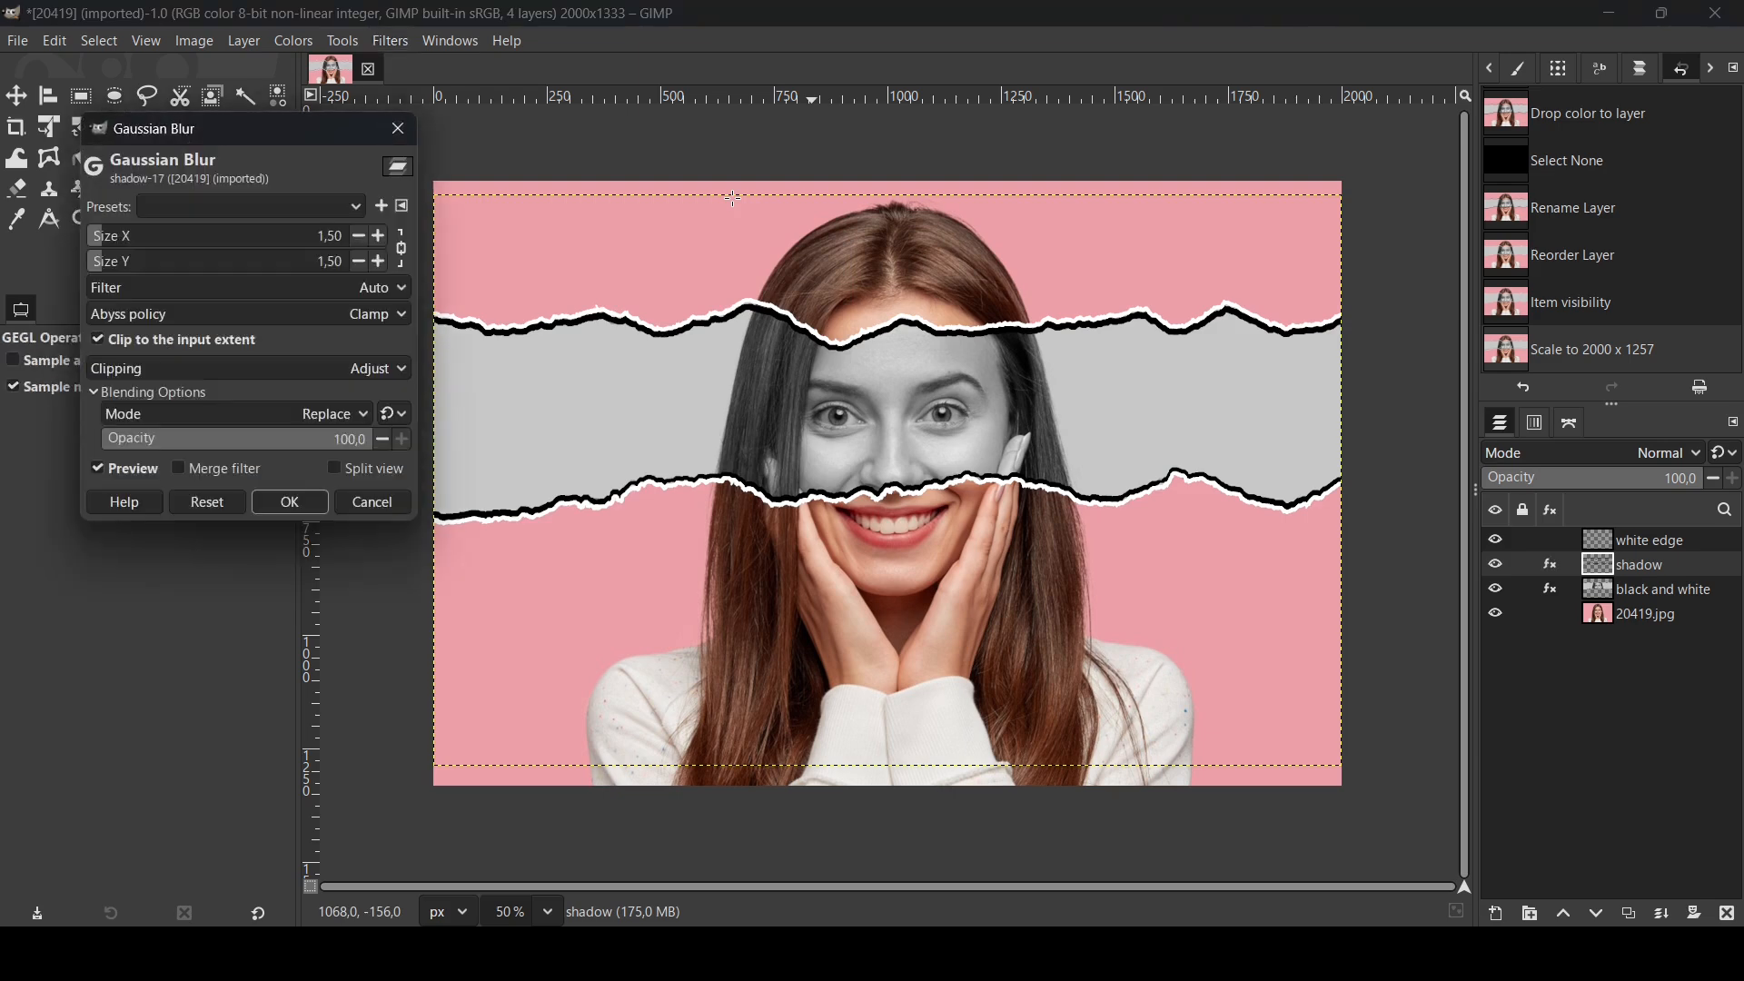
left_click_drag(122, 251, 107, 253)
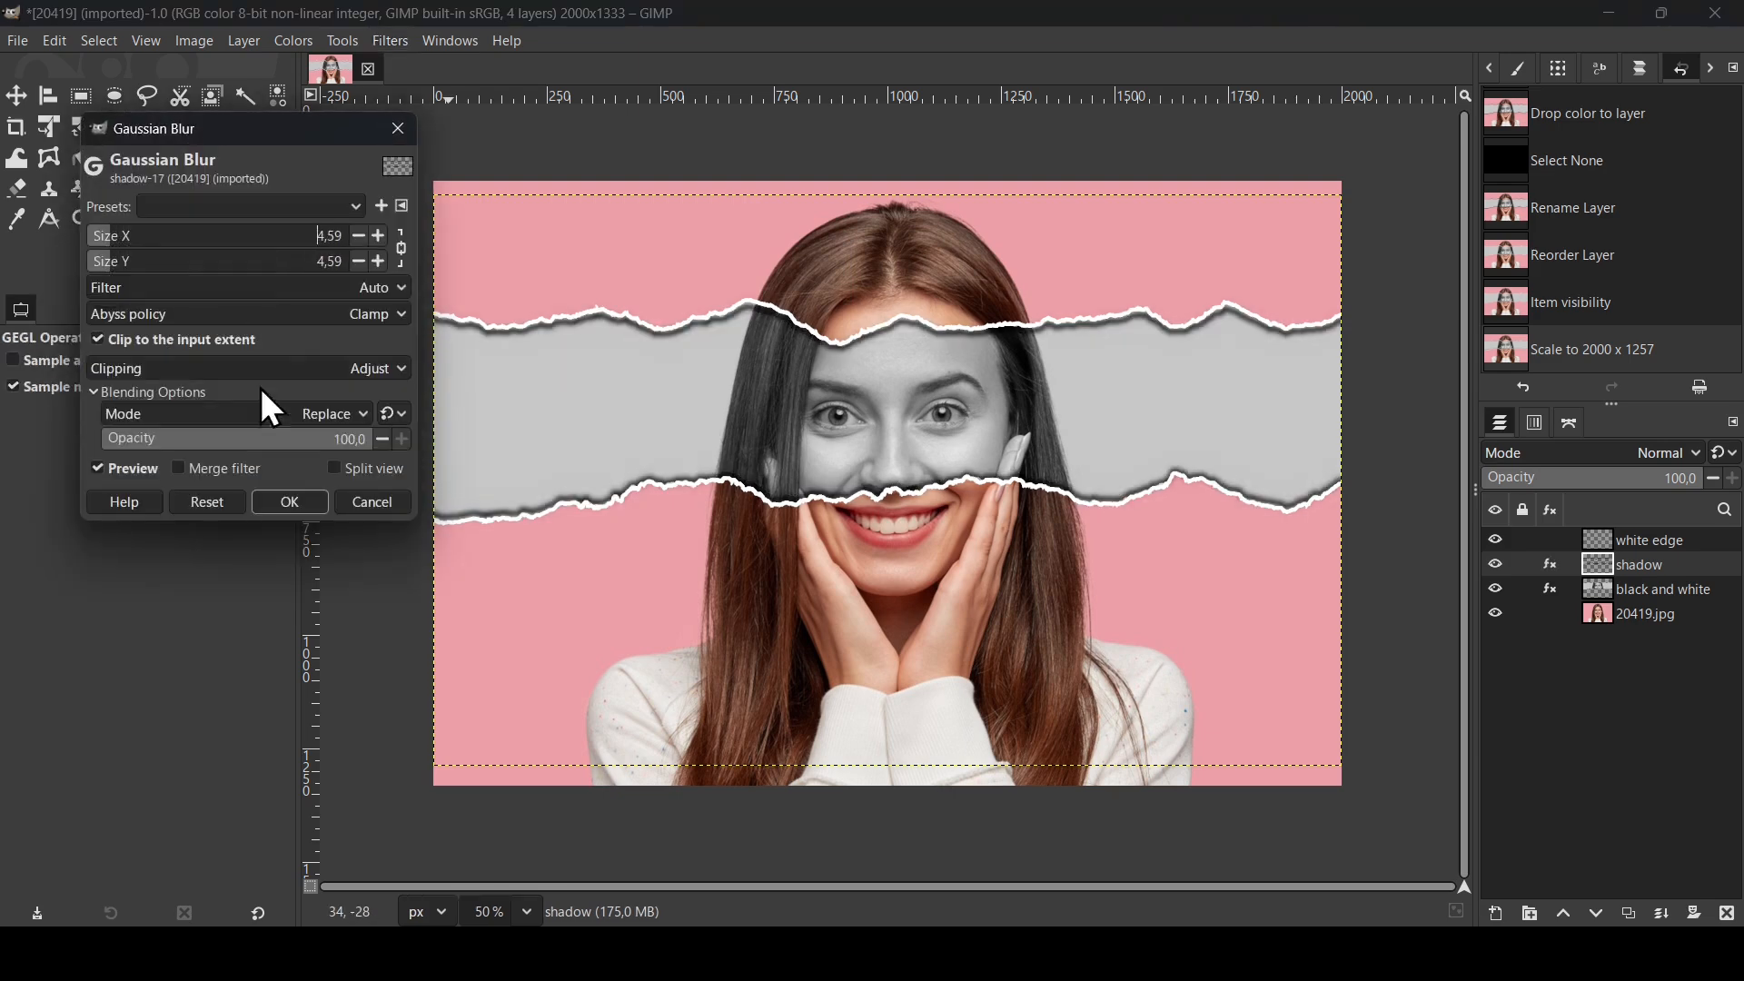
left_click(289, 503)
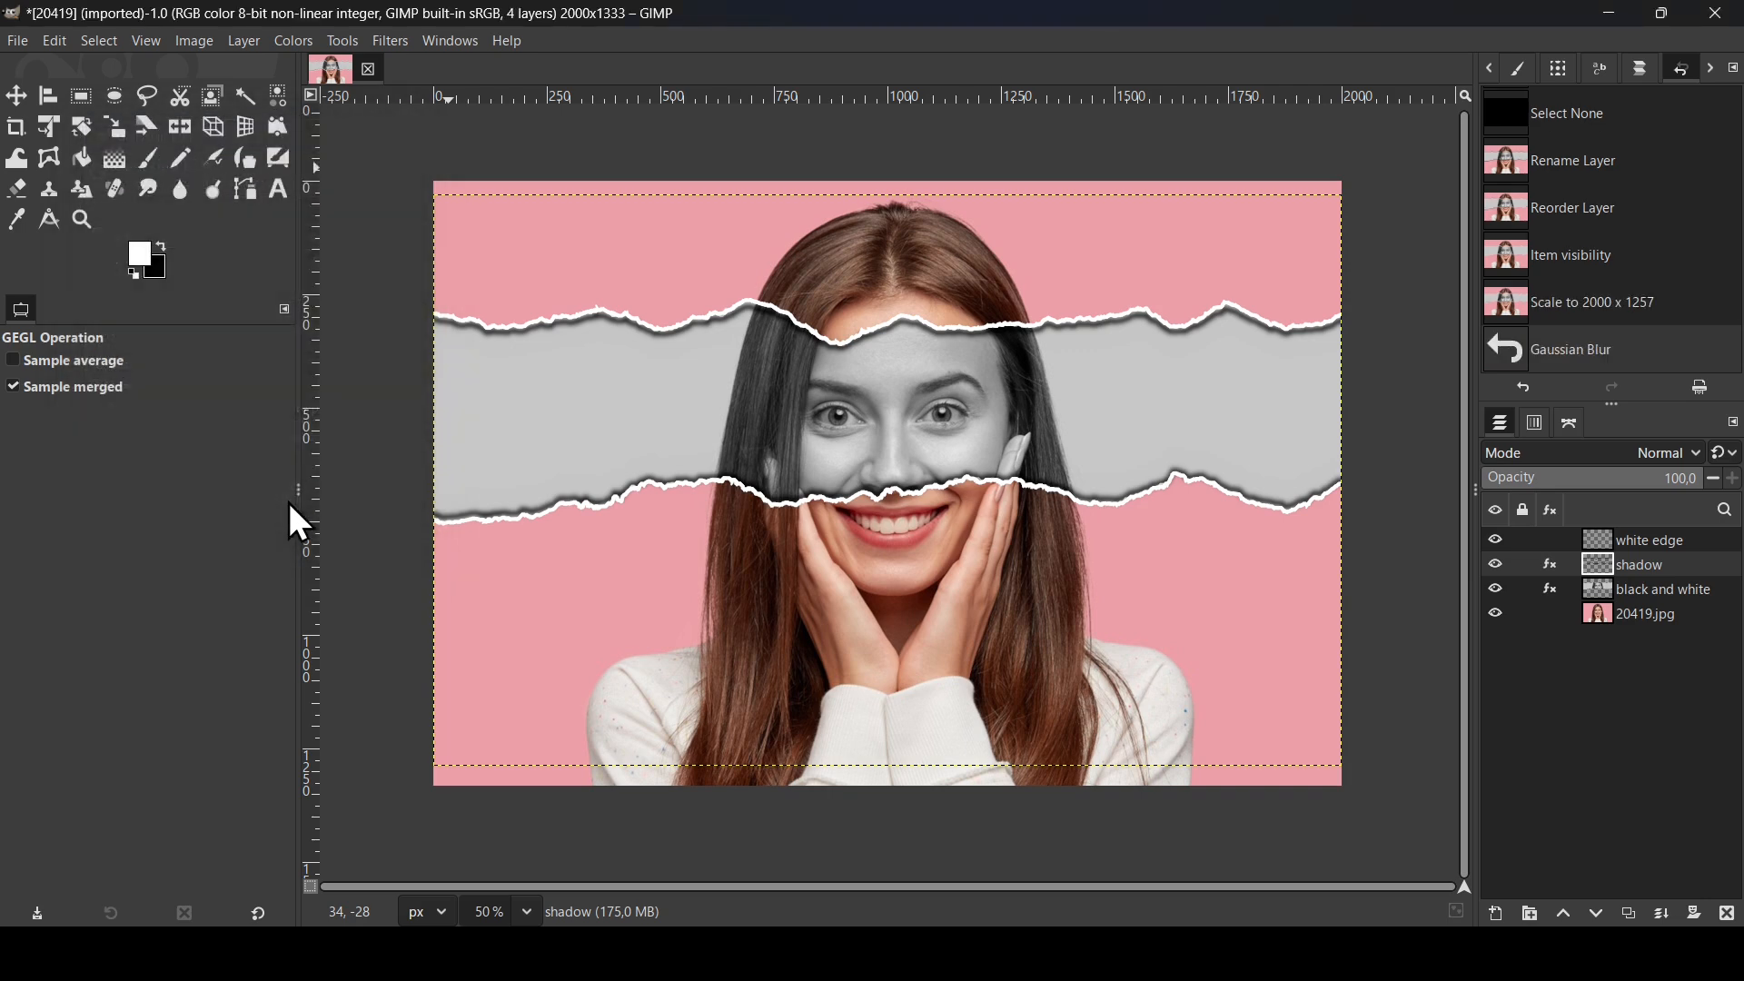
Duplicate the shadow layer at 100 opacity and lower the duplicate's opacity.
left_click(1620, 480)
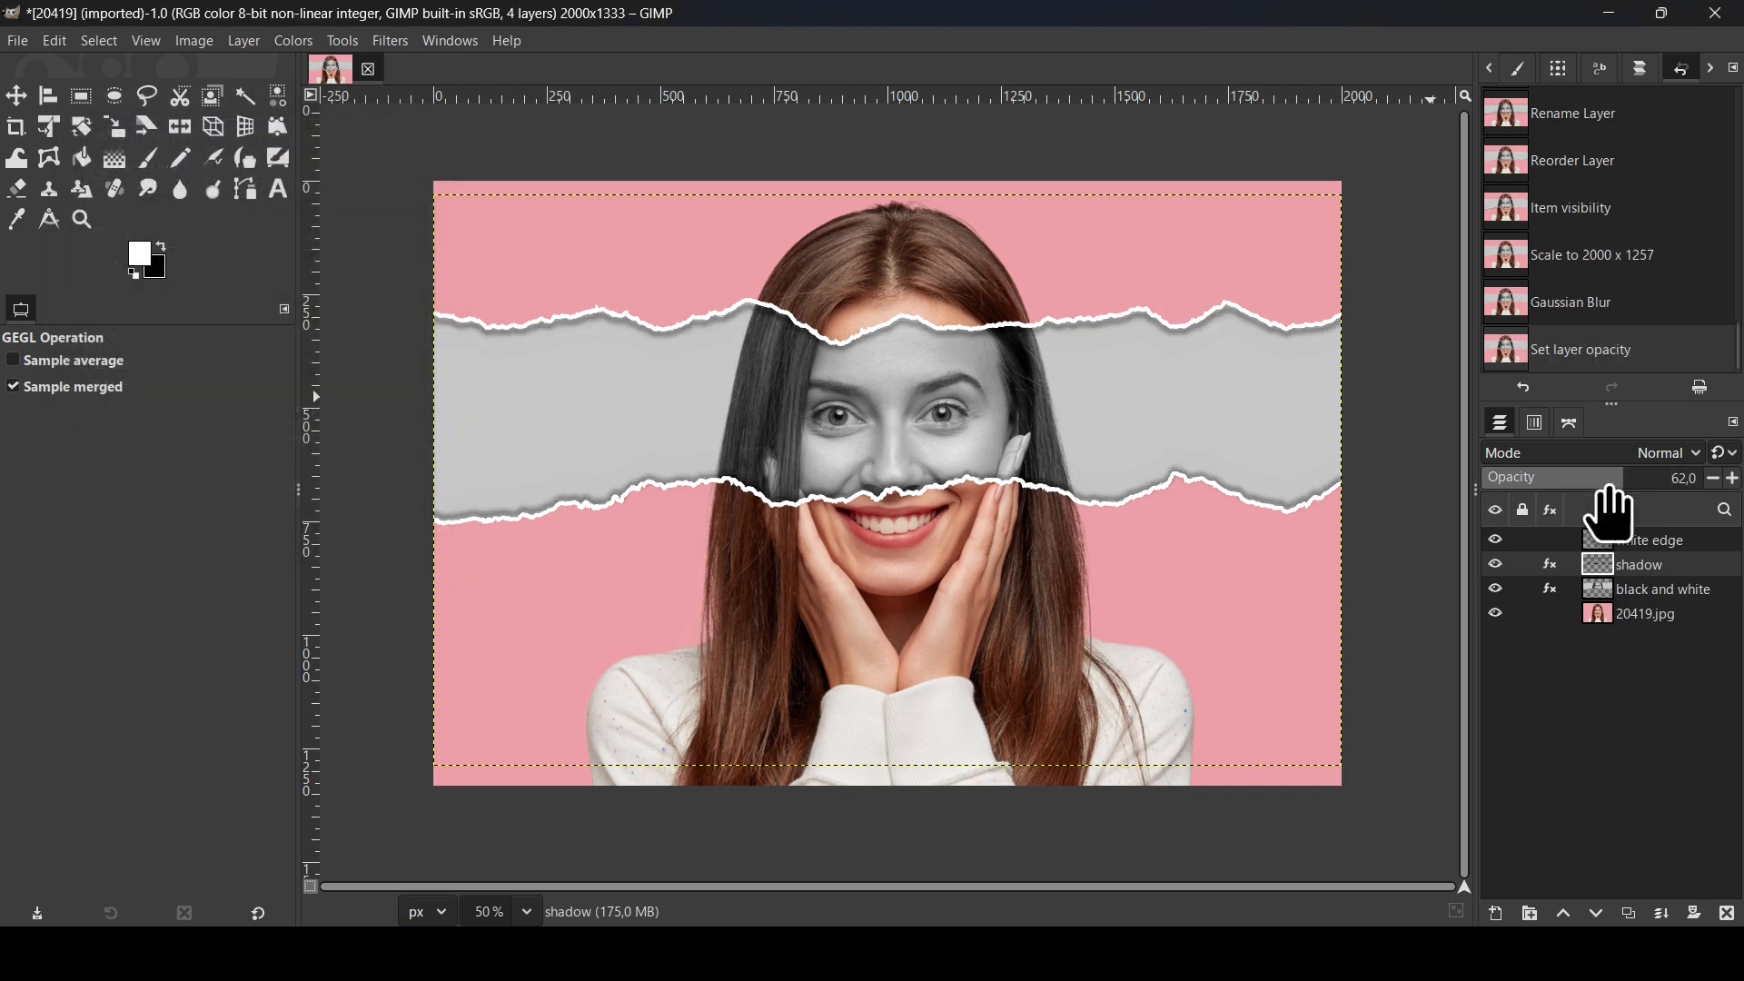
left_click_drag(1607, 496, 1730, 491)
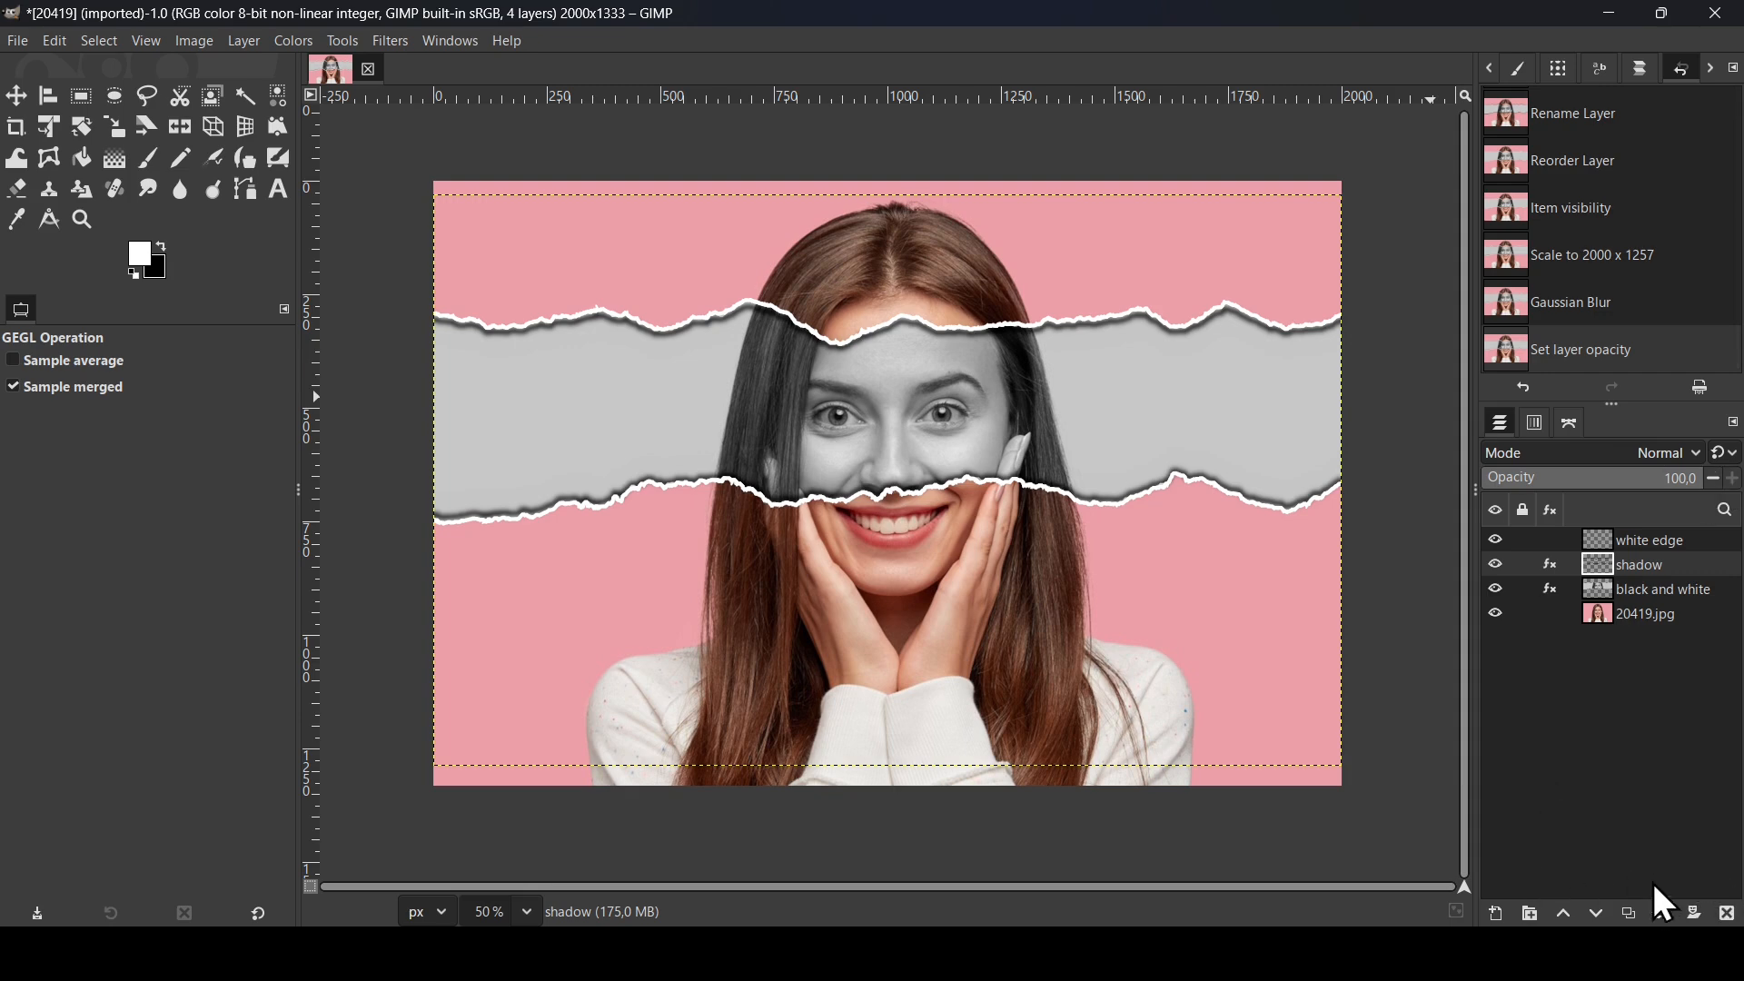
left_click(1631, 914)
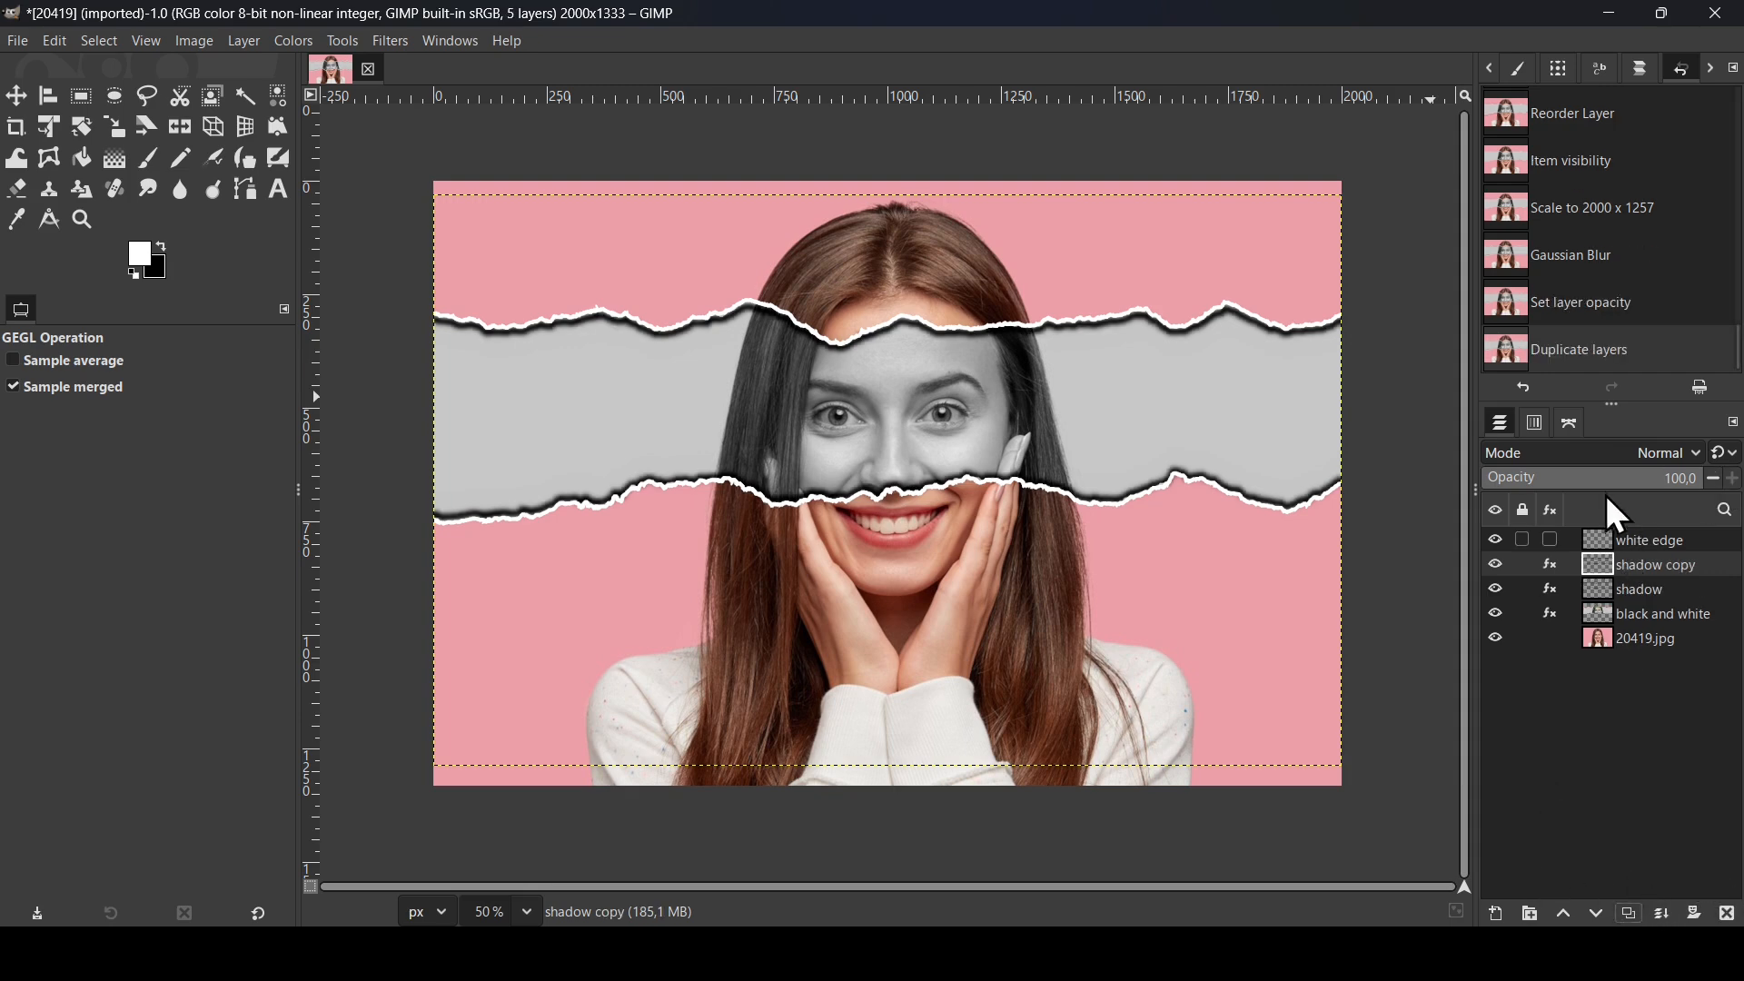
left_click_drag(1609, 492, 1574, 495)
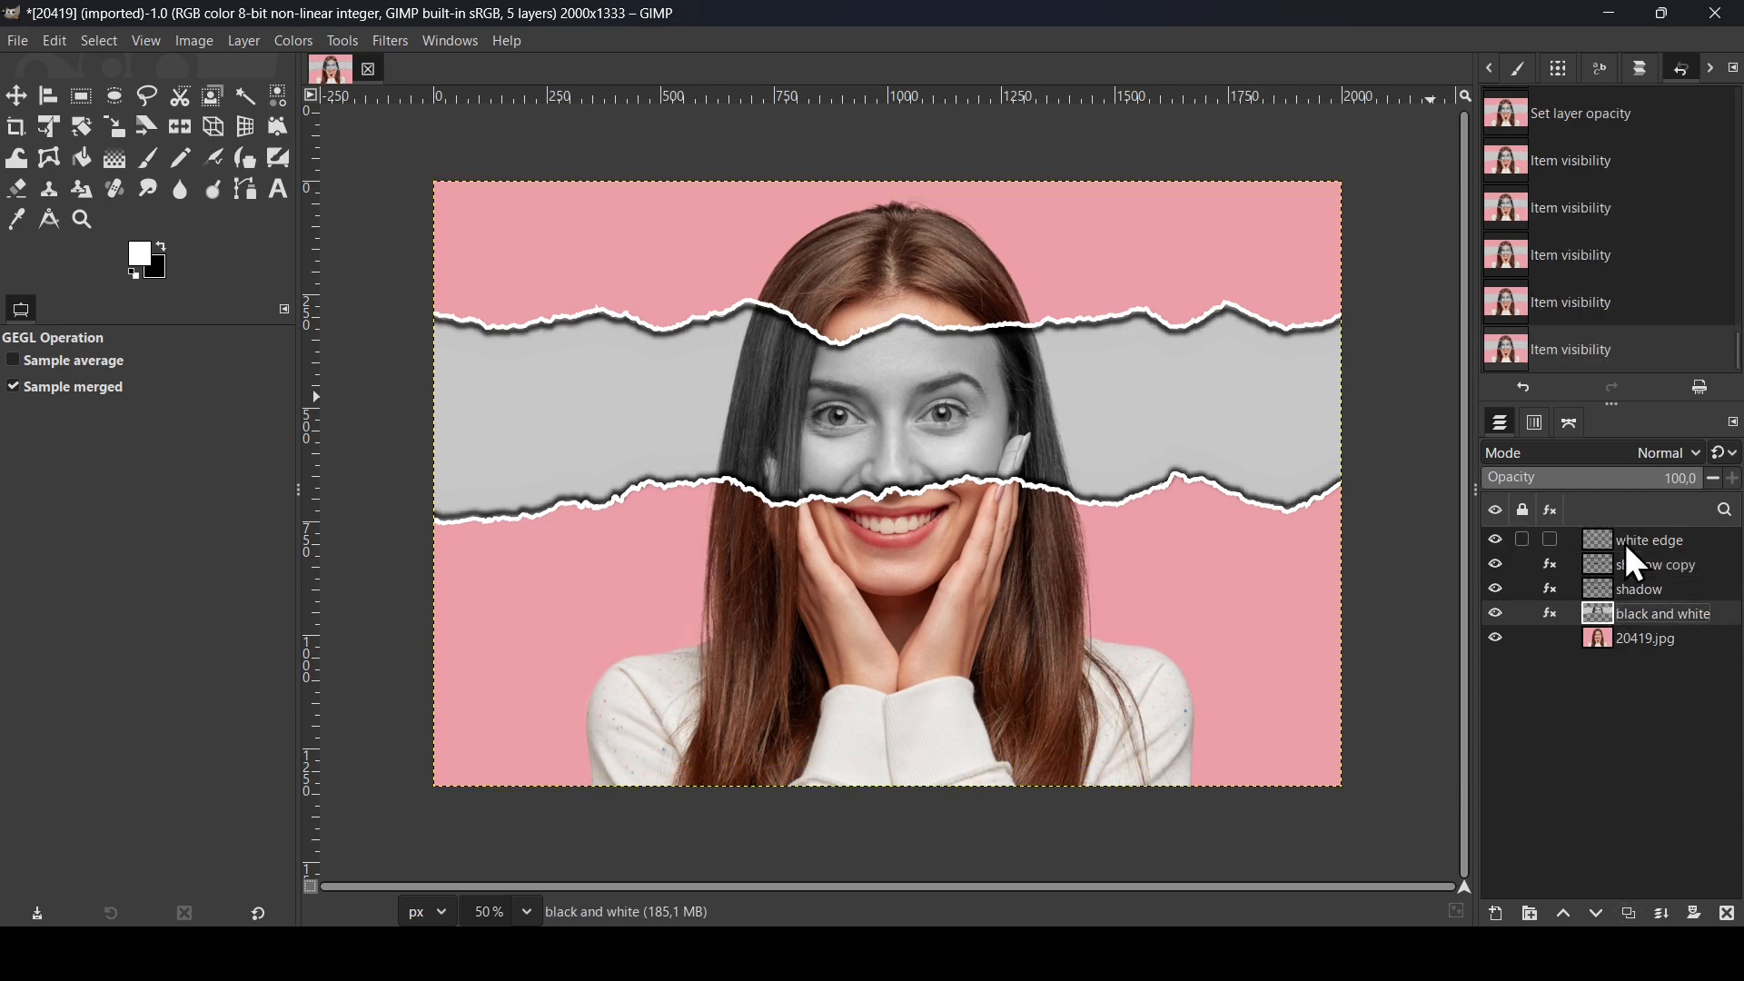
Create a new layer from the visible image above the white edge layer.
left_click(1596, 543)
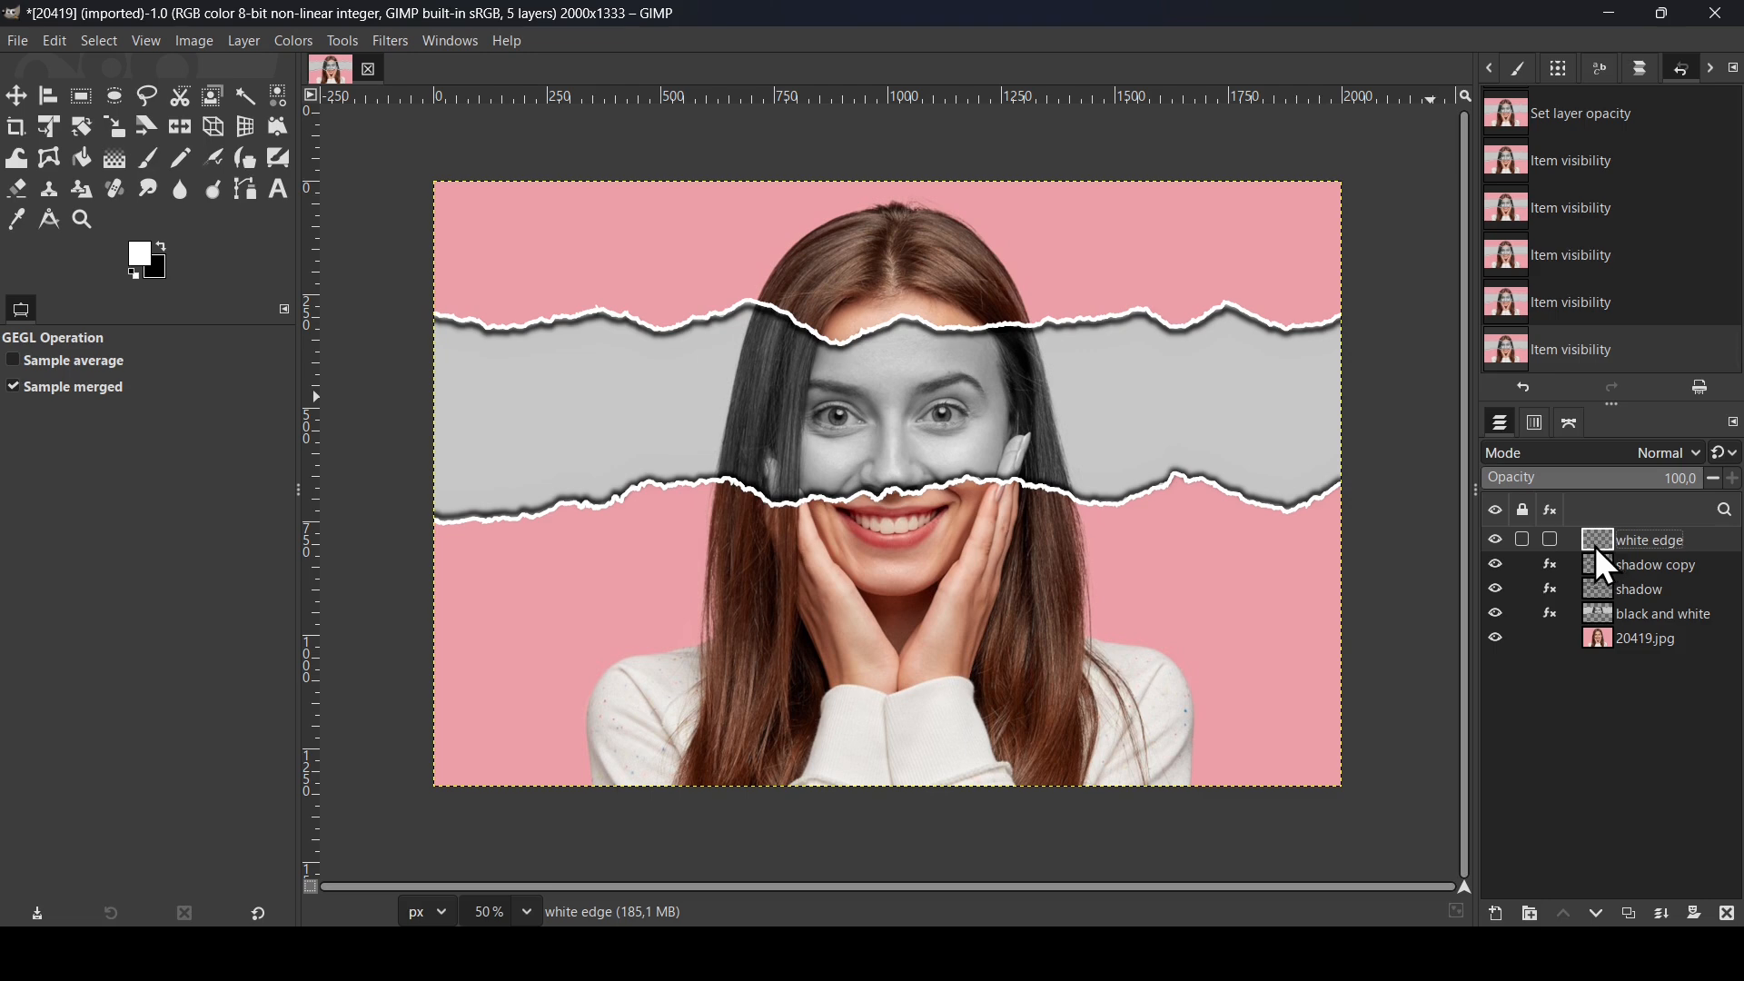
right_click(1594, 547)
left_click(1491, 412)
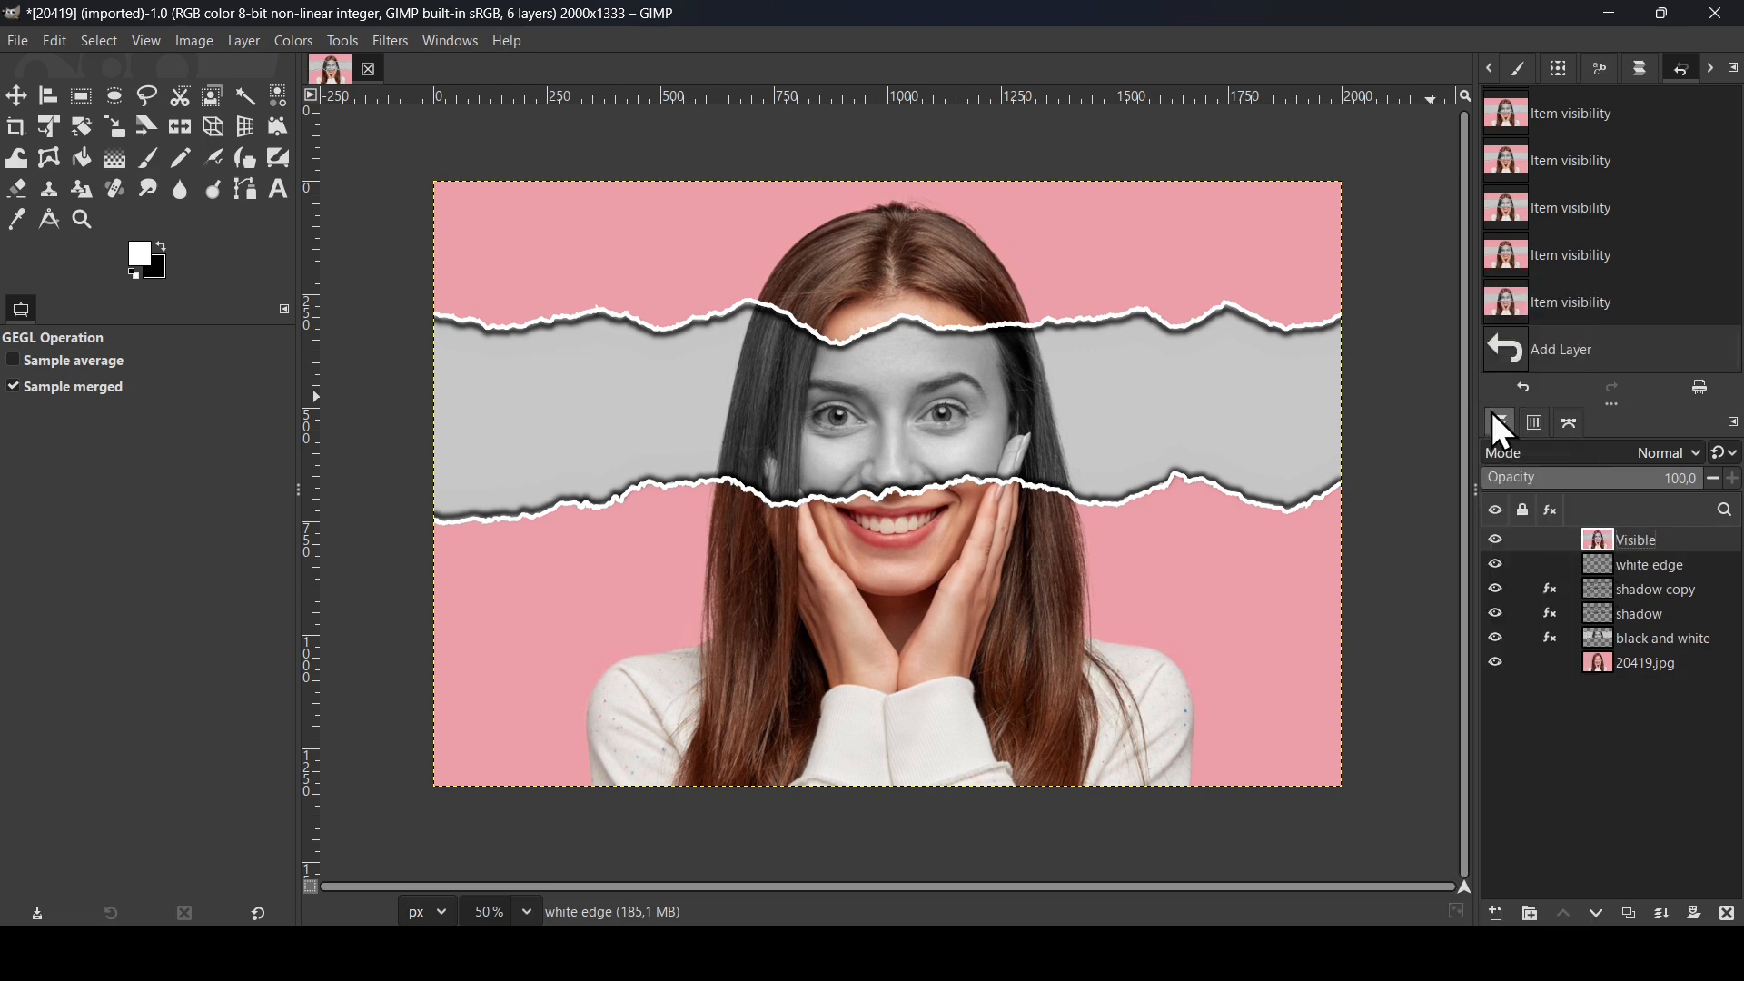
Apply CIE lch Noise to the Visible layer with dulling 6, lightness 14.95 and chroma 0.
scroll(986, 220, "up", 1, "ctrl")
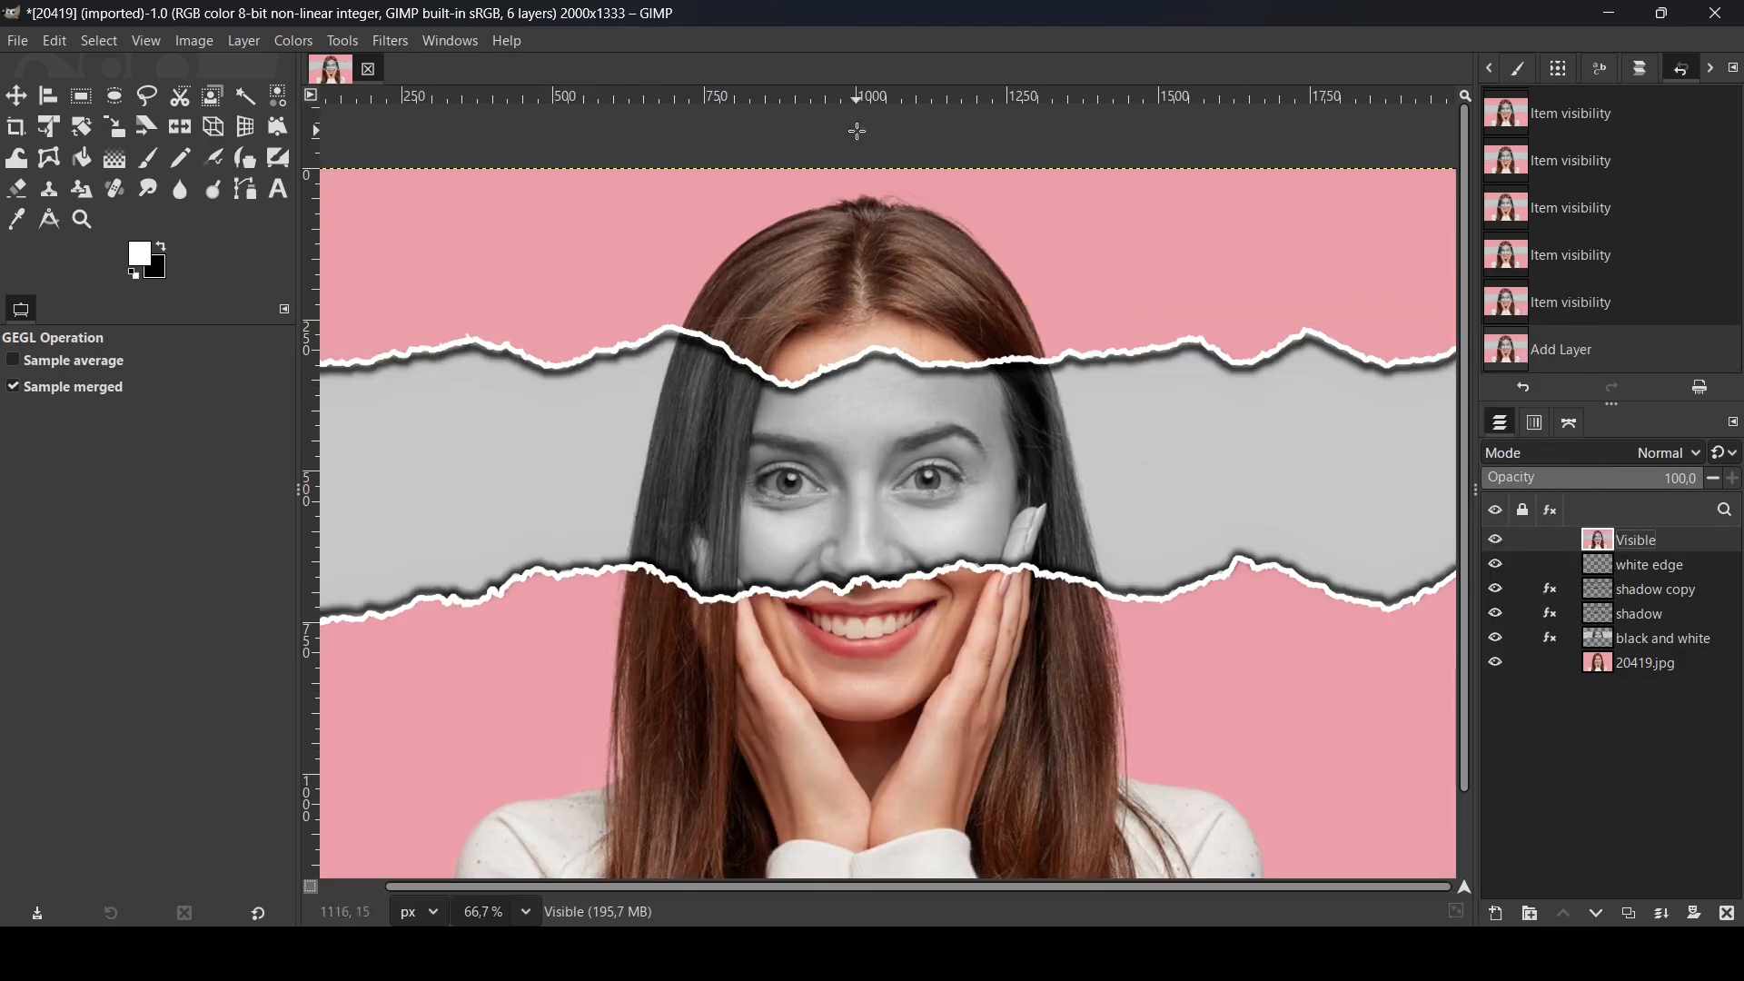
left_click(388, 40)
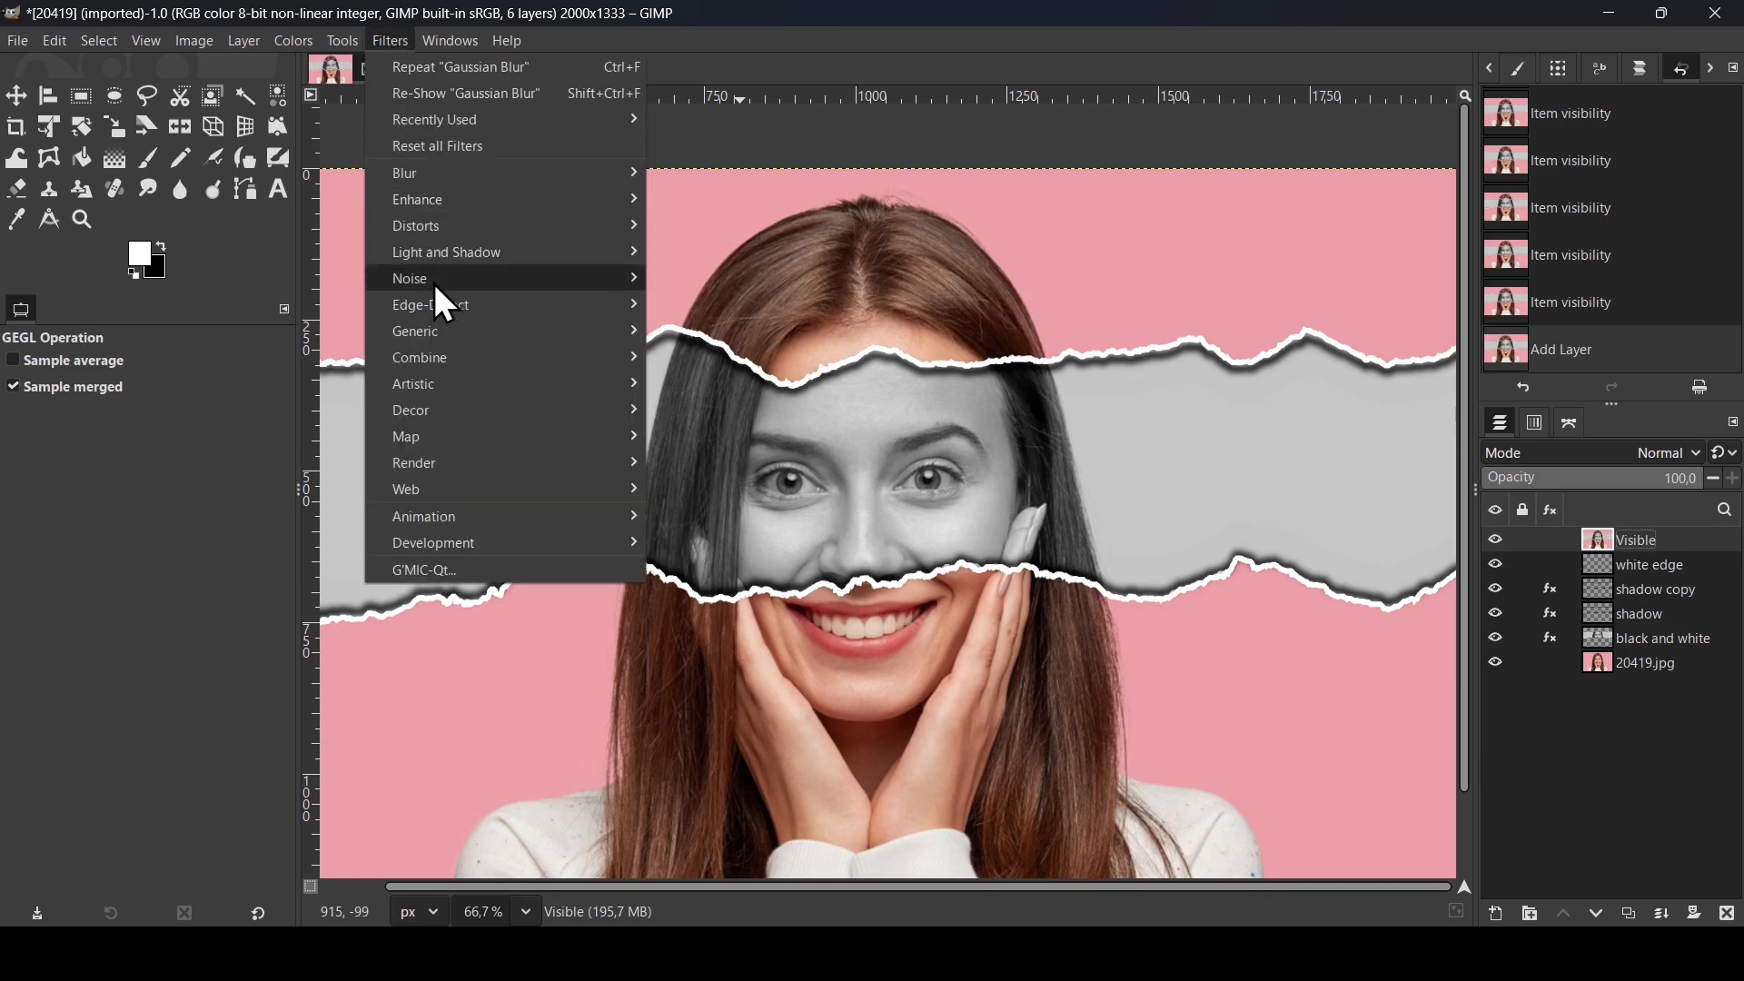
mouse_move(529, 280)
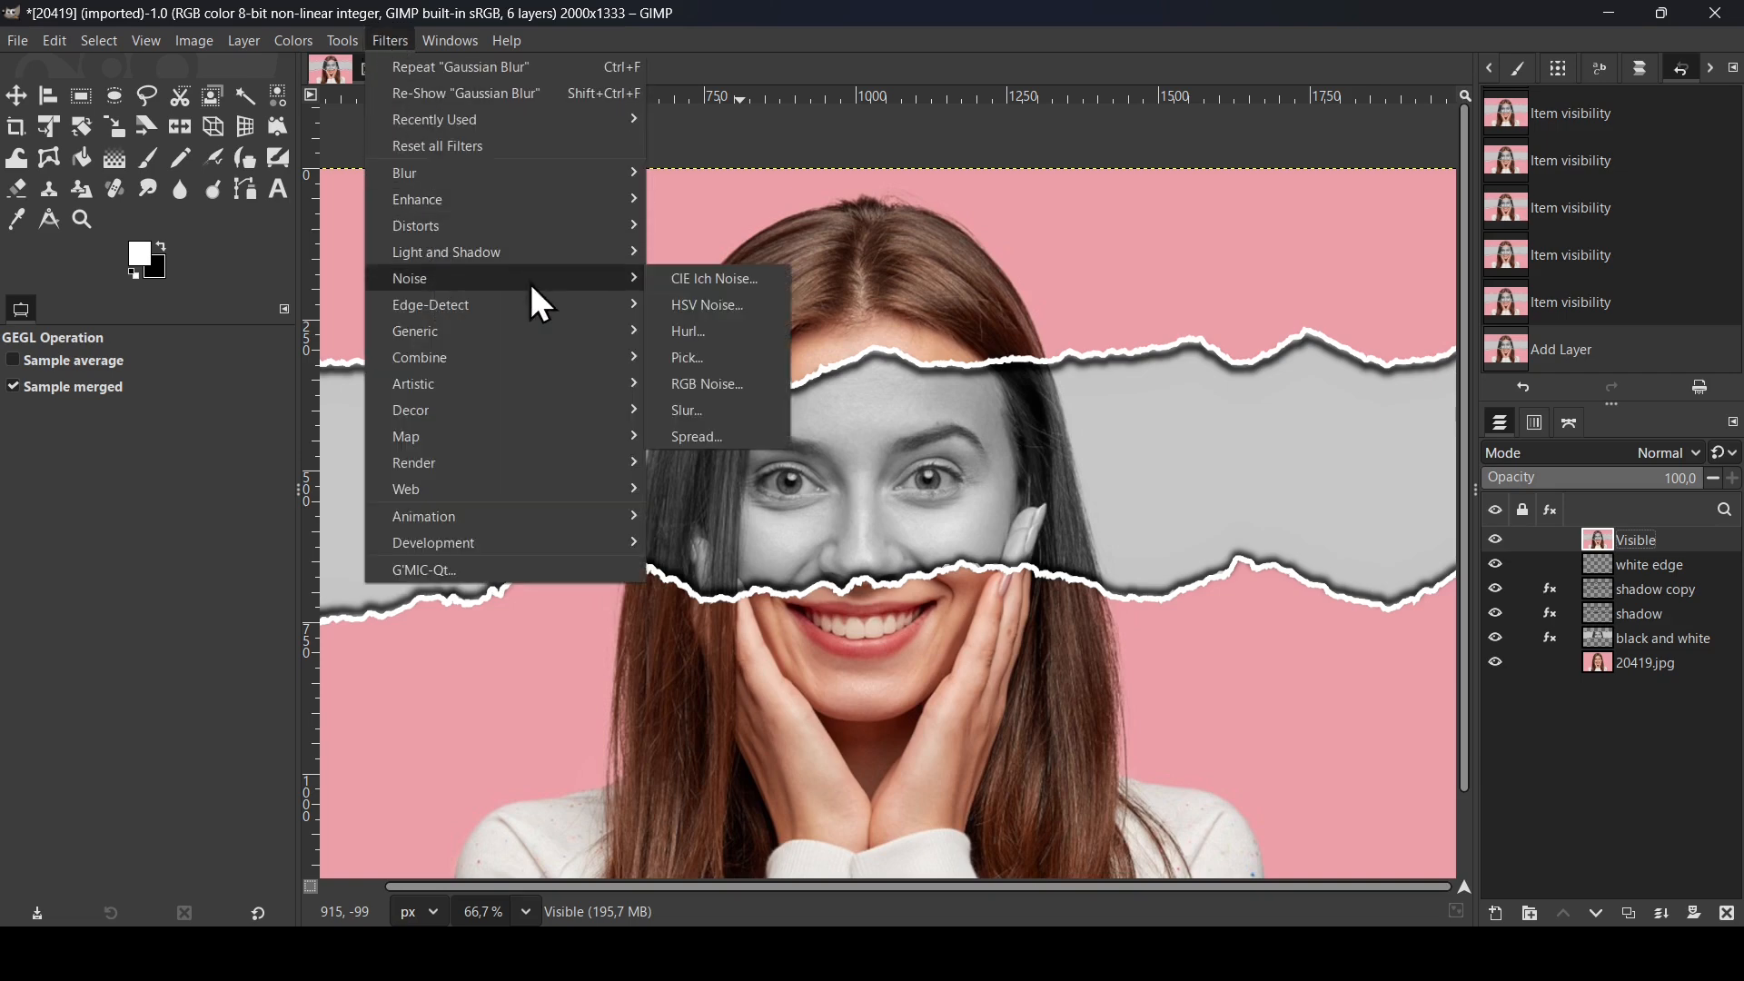
left_click(727, 282)
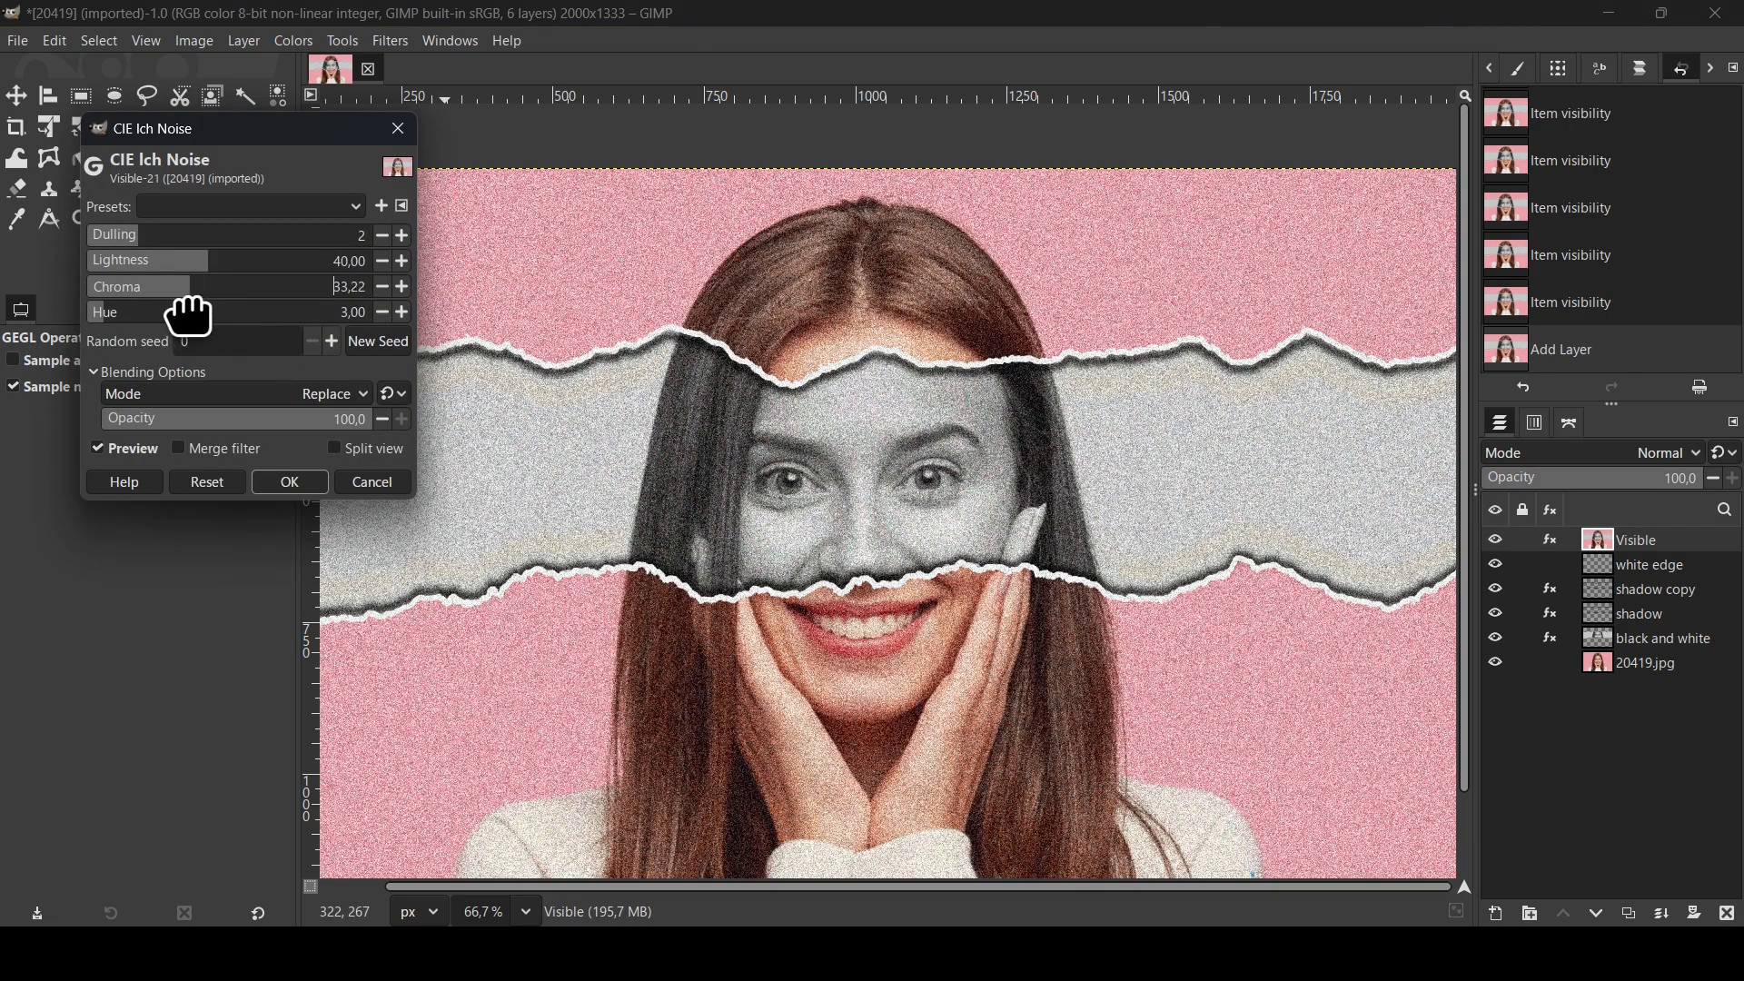
left_click_drag(188, 298, 41, 289)
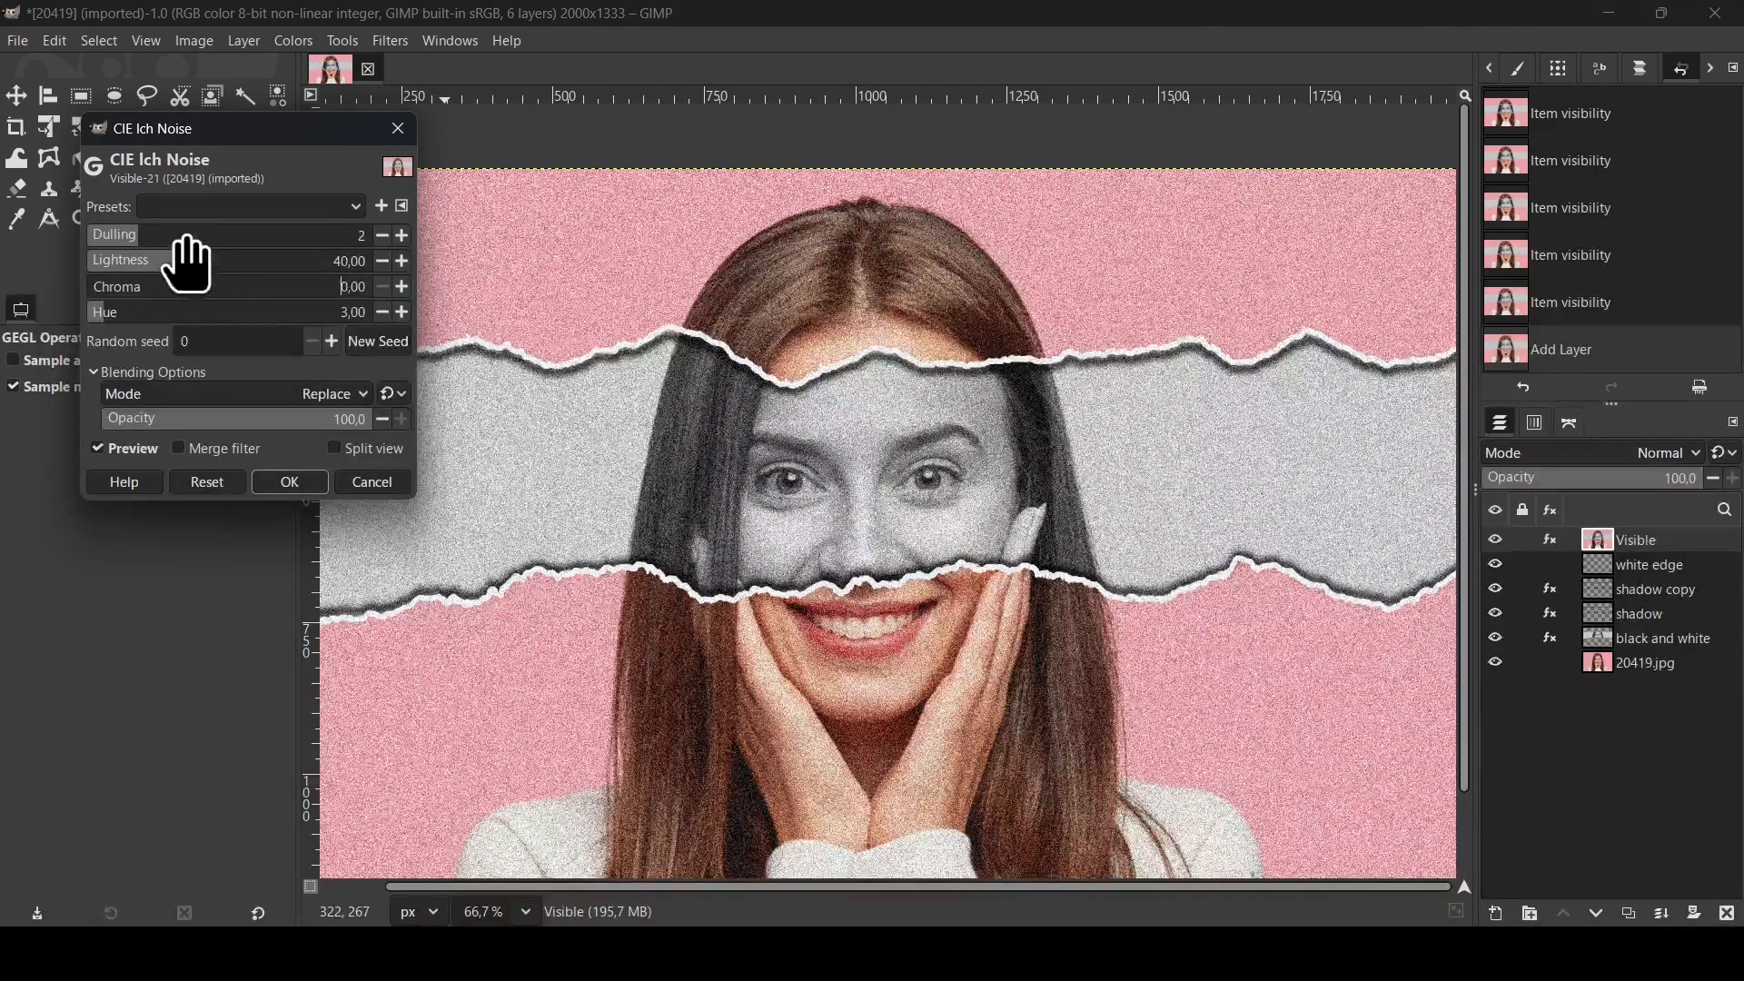
left_click_drag(246, 238, 207, 295)
left_click_drag(283, 242, 140, 262)
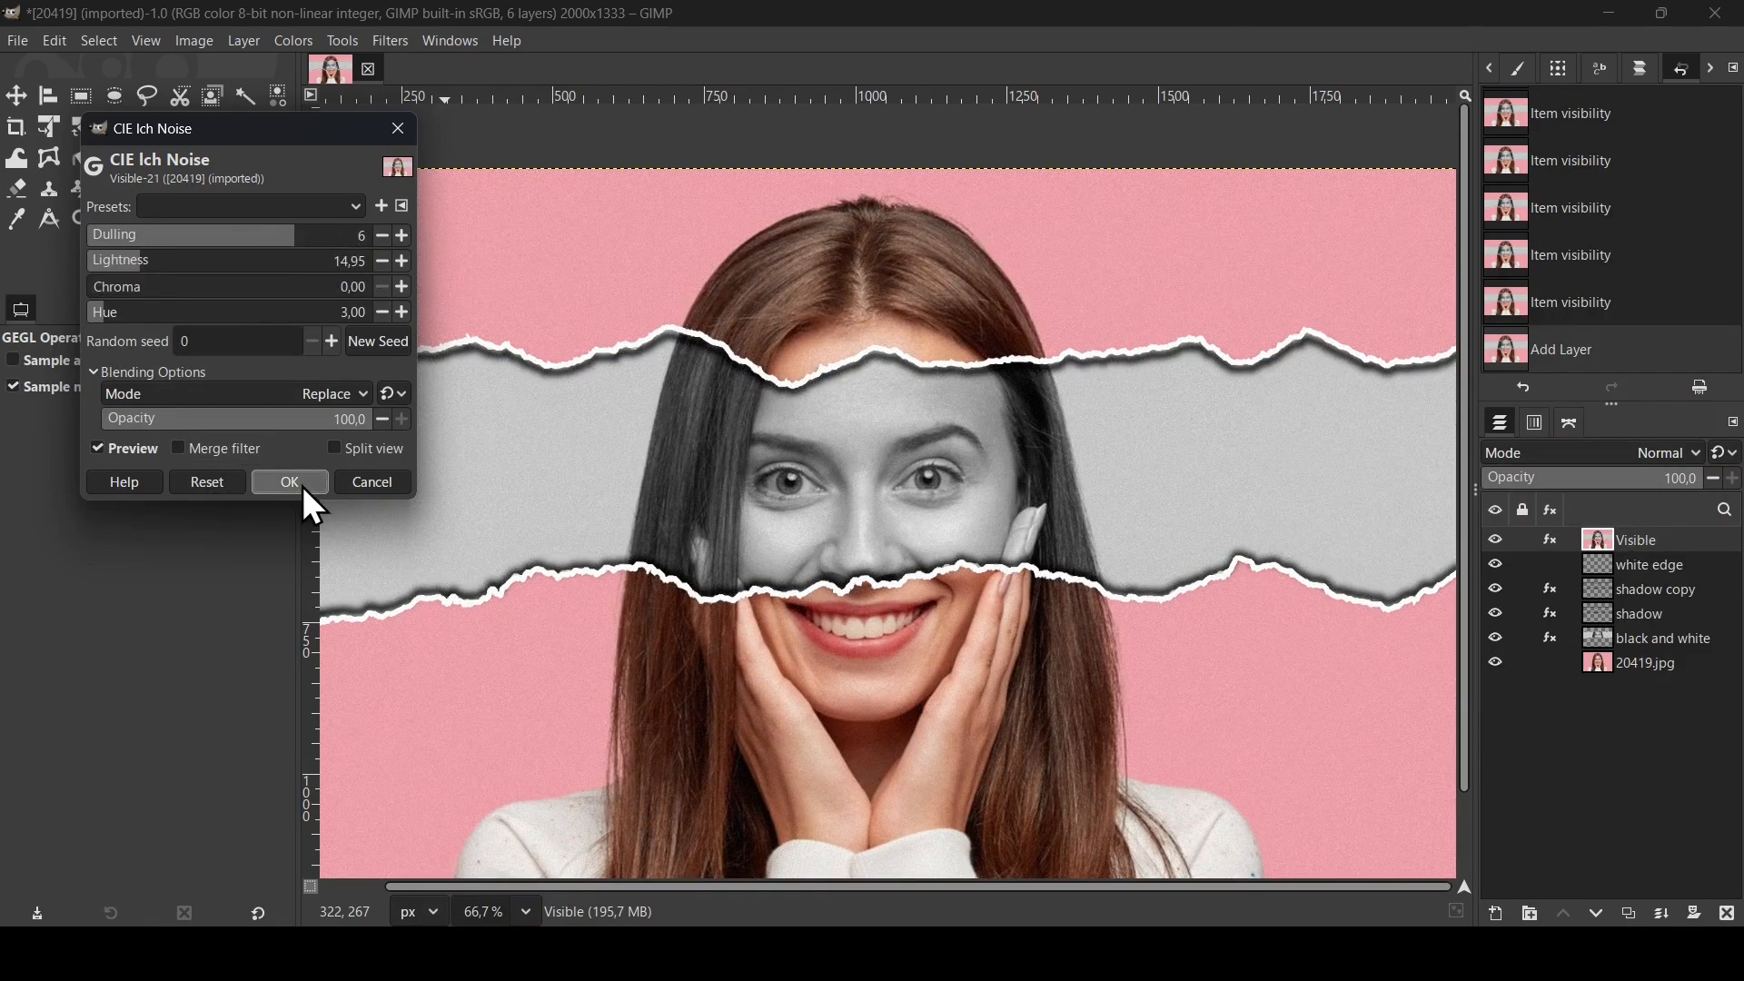
left_click(302, 483)
key("minus")
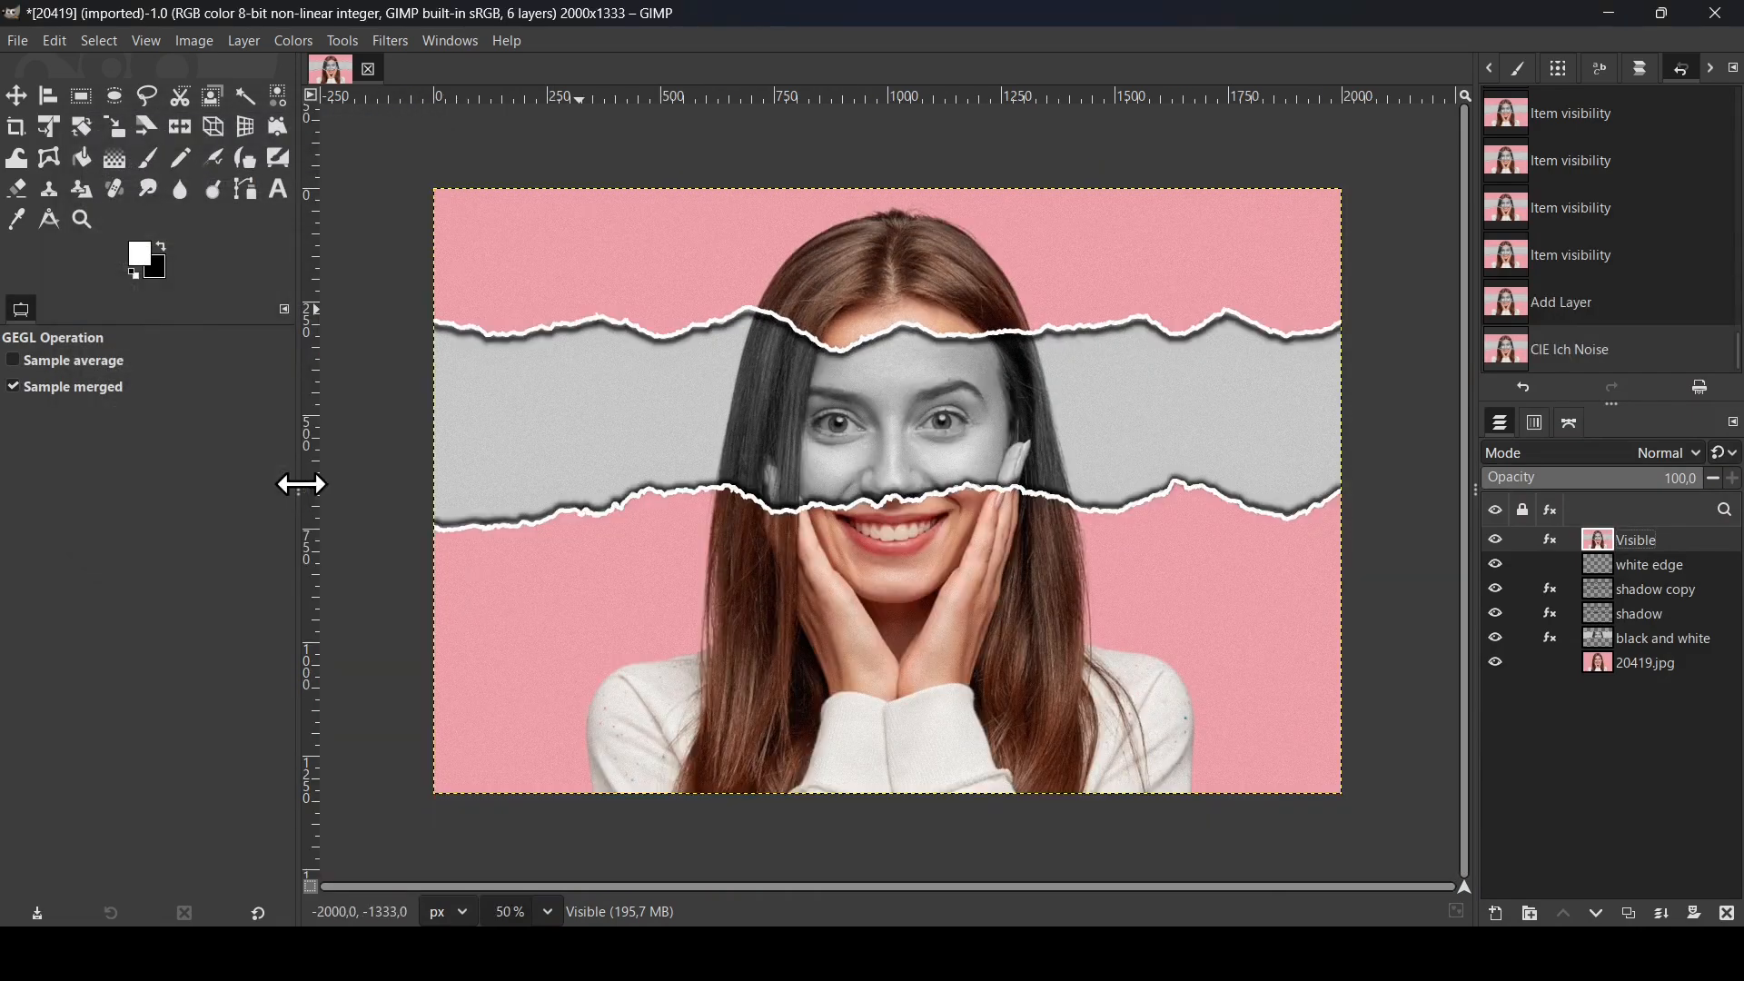